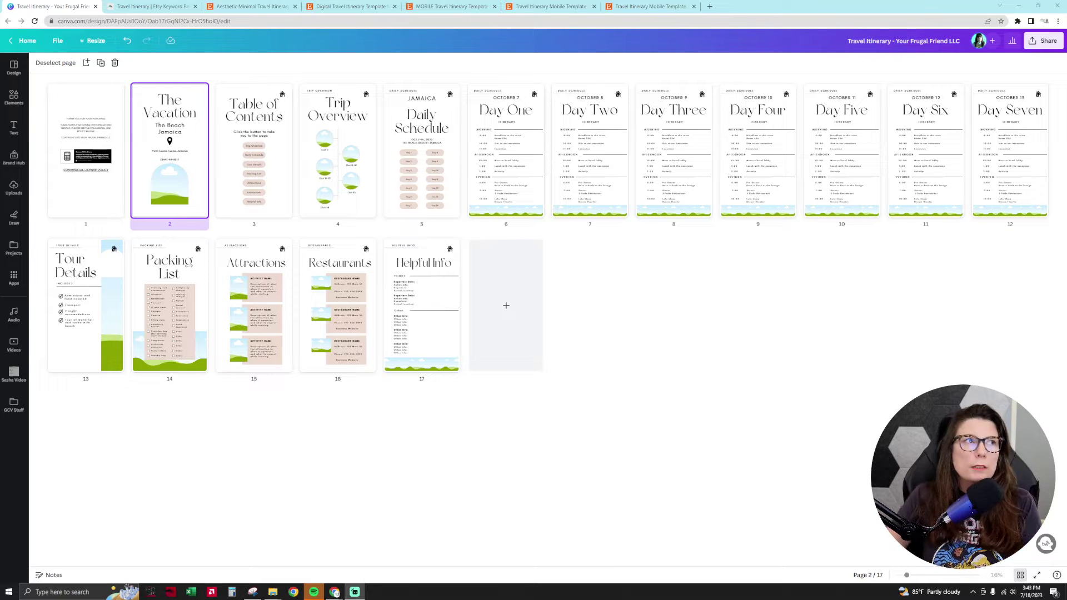
Switch to the Etsy keyword tool and review the United States results for "travel itinerary"
left_click(160, 5)
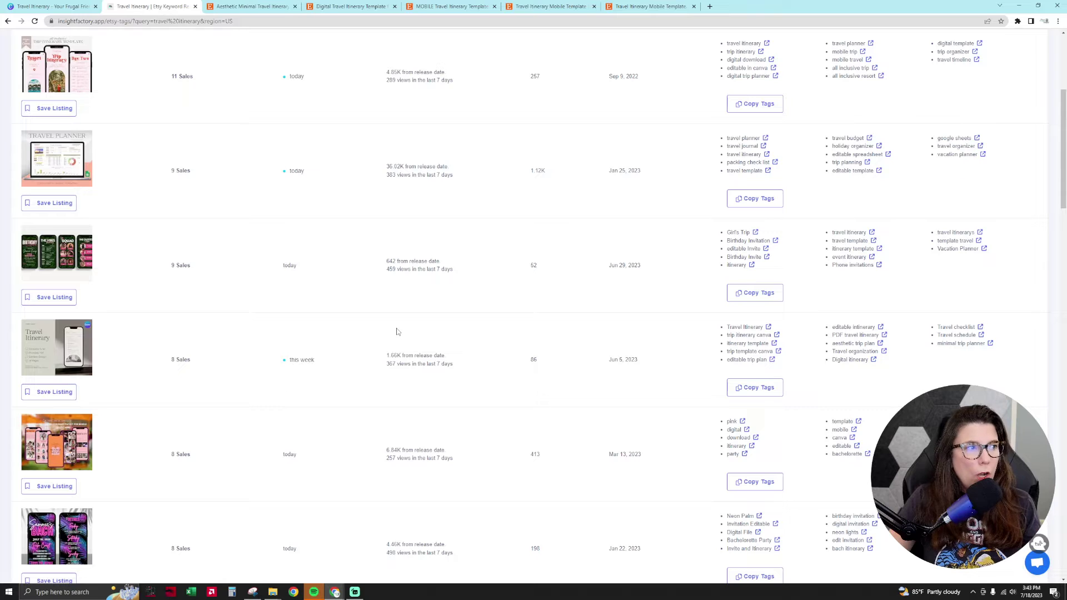
scroll(396, 331, "up", 5)
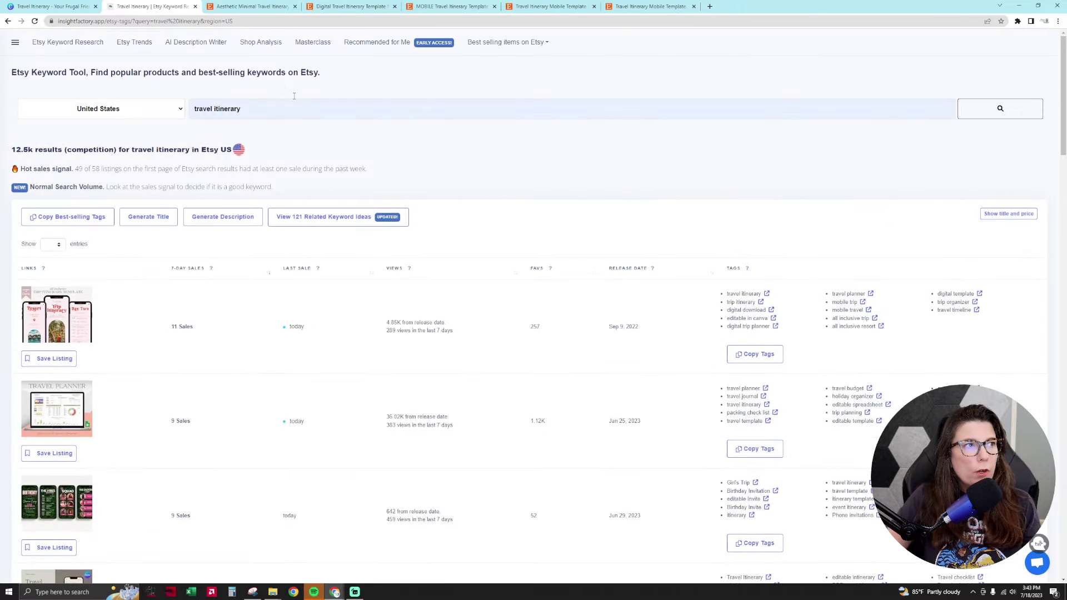
left_click_drag(257, 109, 175, 108)
left_click(225, 115)
left_click(302, 93)
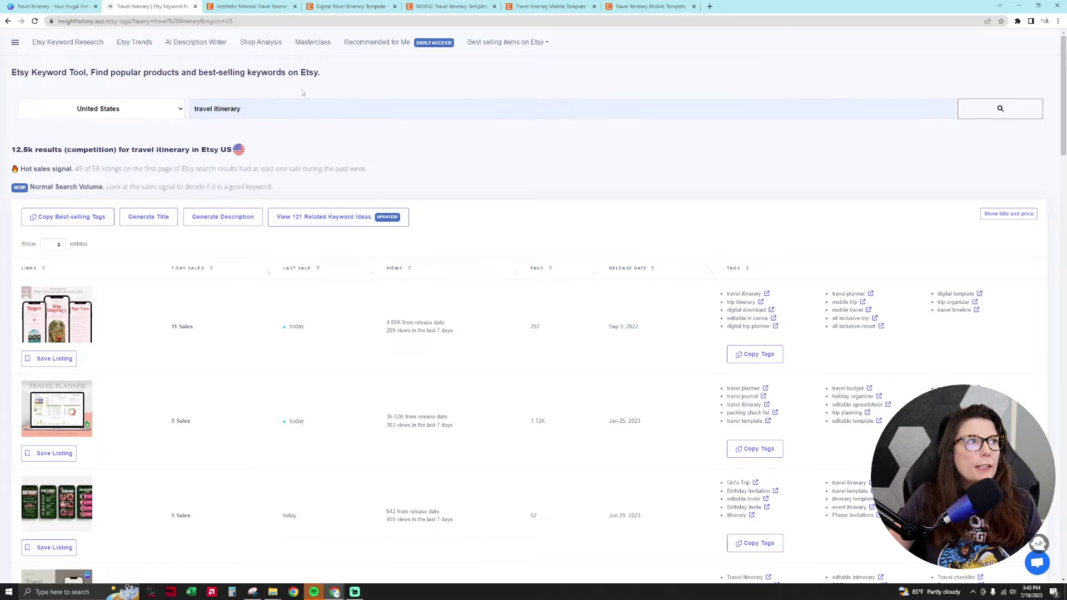
Examine the Aesthetic Minimal Travel Itinerary listing's preview images, including an enlarged view of the Plan Each Day image
left_click(251, 6)
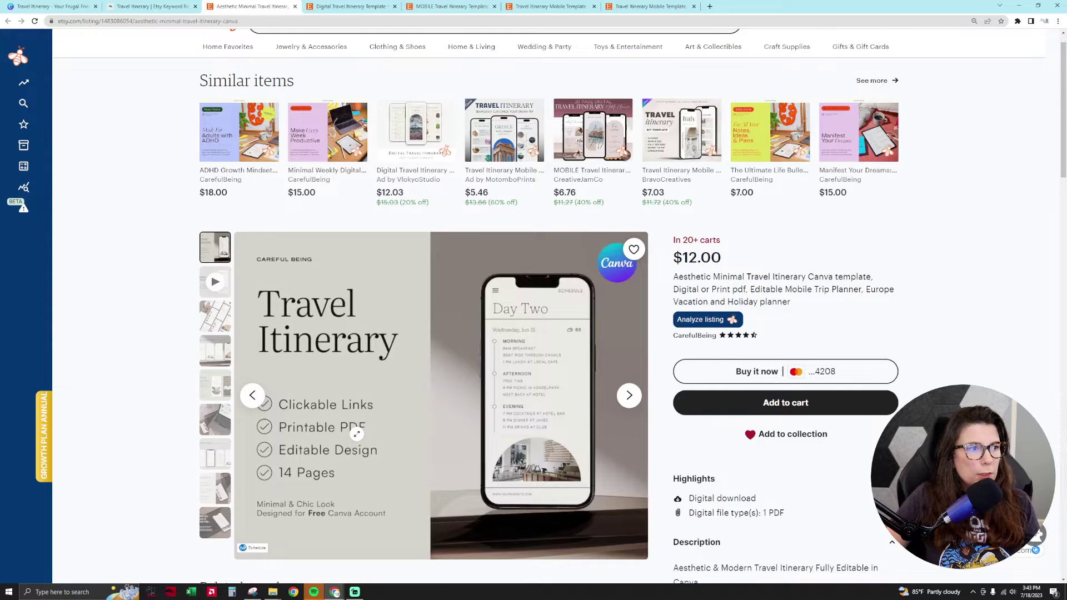
left_click(629, 396)
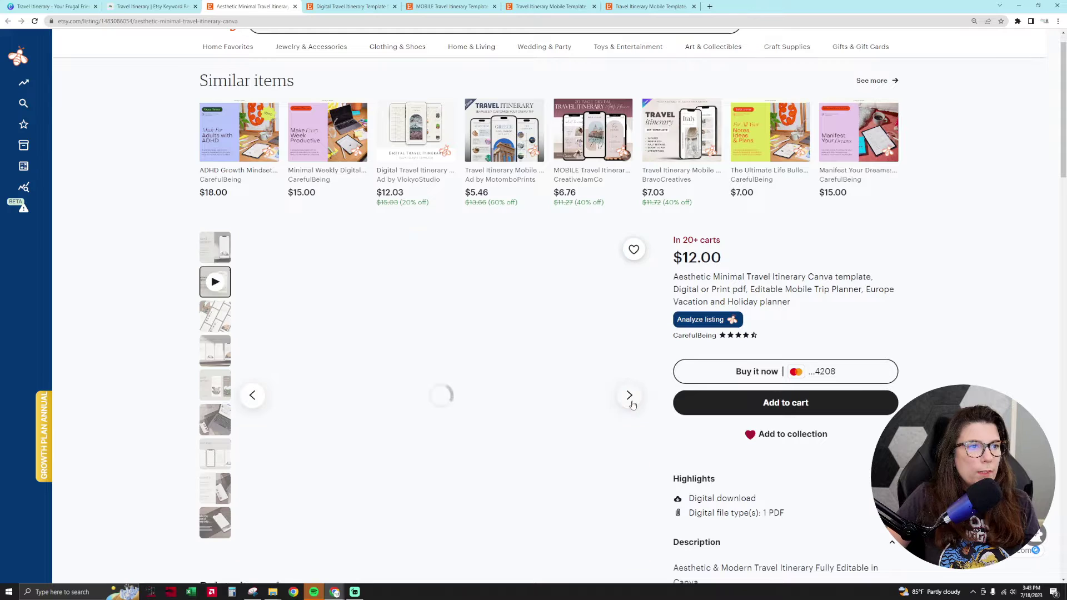
left_click(629, 395)
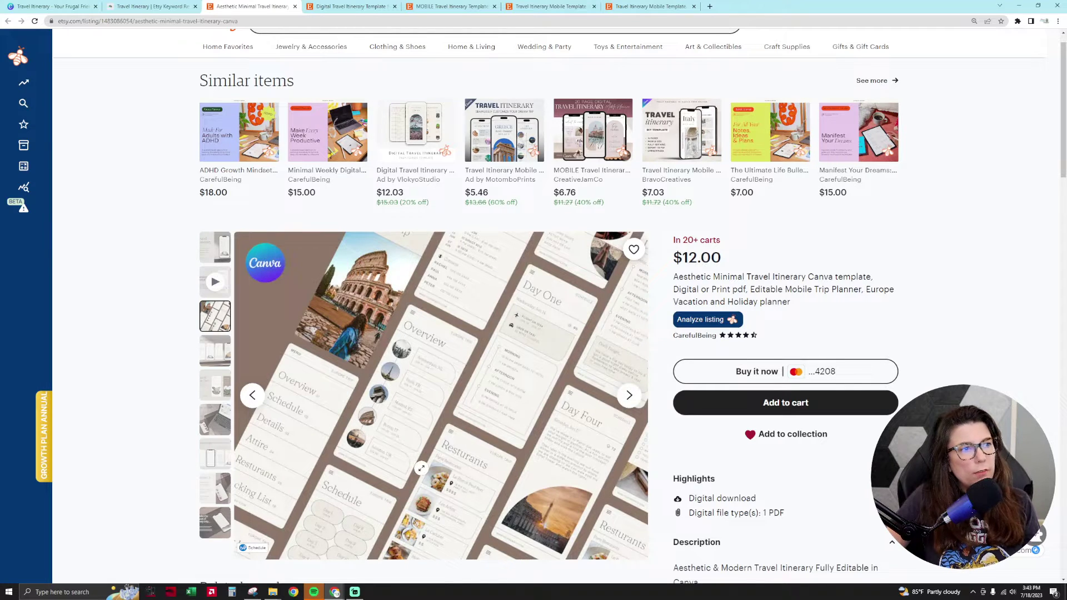
left_click(628, 396)
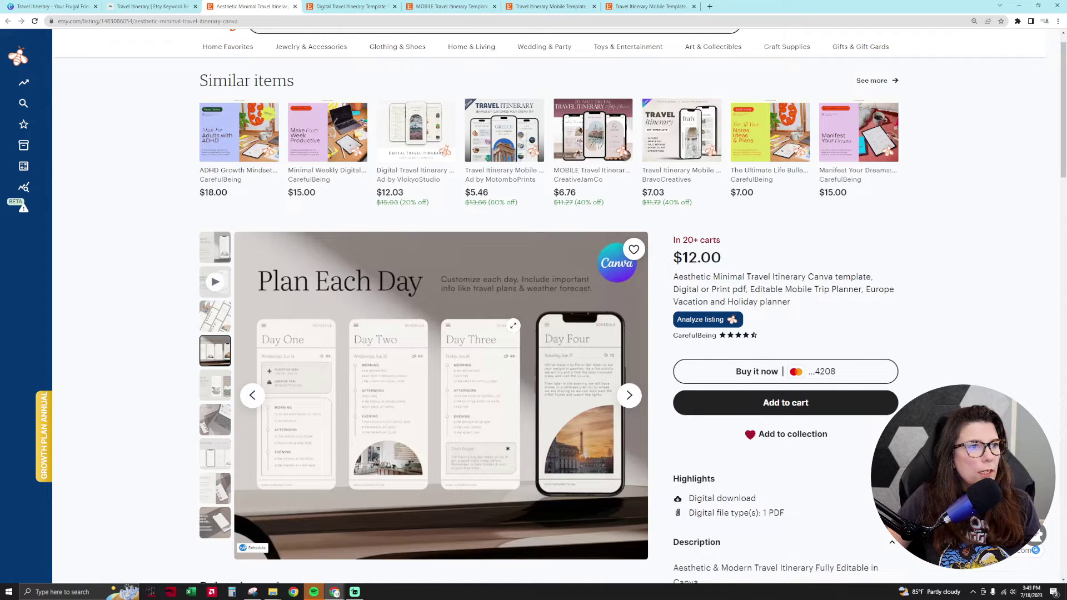
left_click(372, 314)
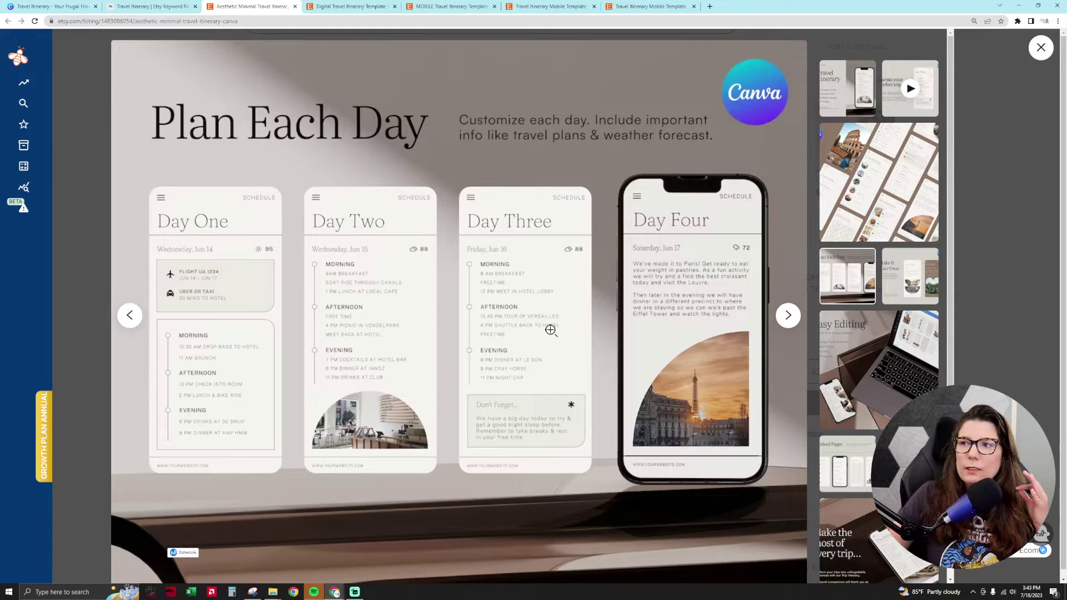
left_click(1040, 48)
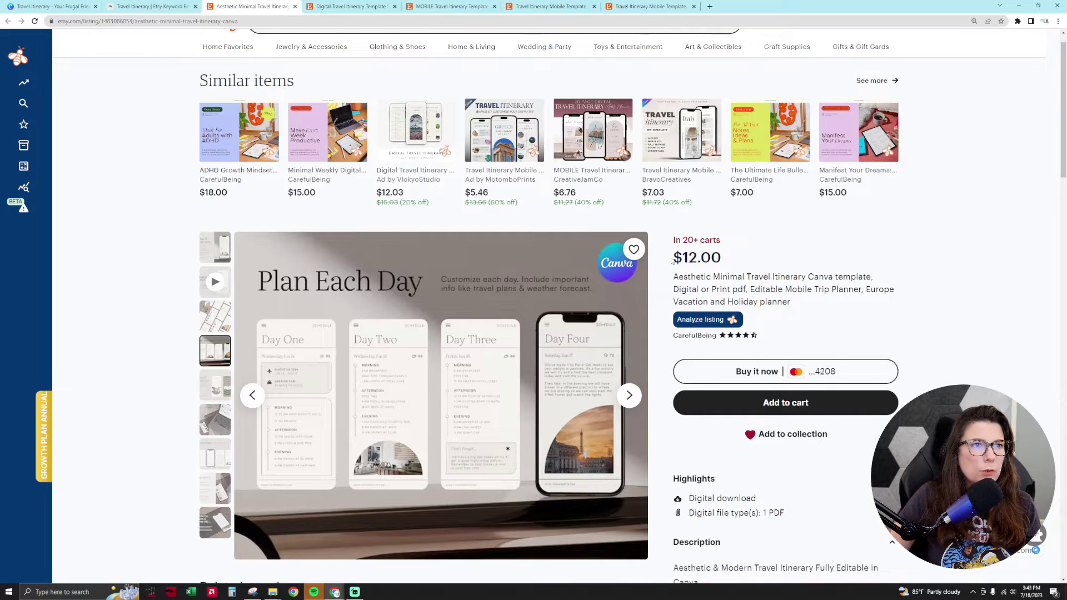
Examine the preview images of the all-inclusive resort Digital Travel Itinerary Template listing, including its daily plan and page overview
key("ctrl+Tab")
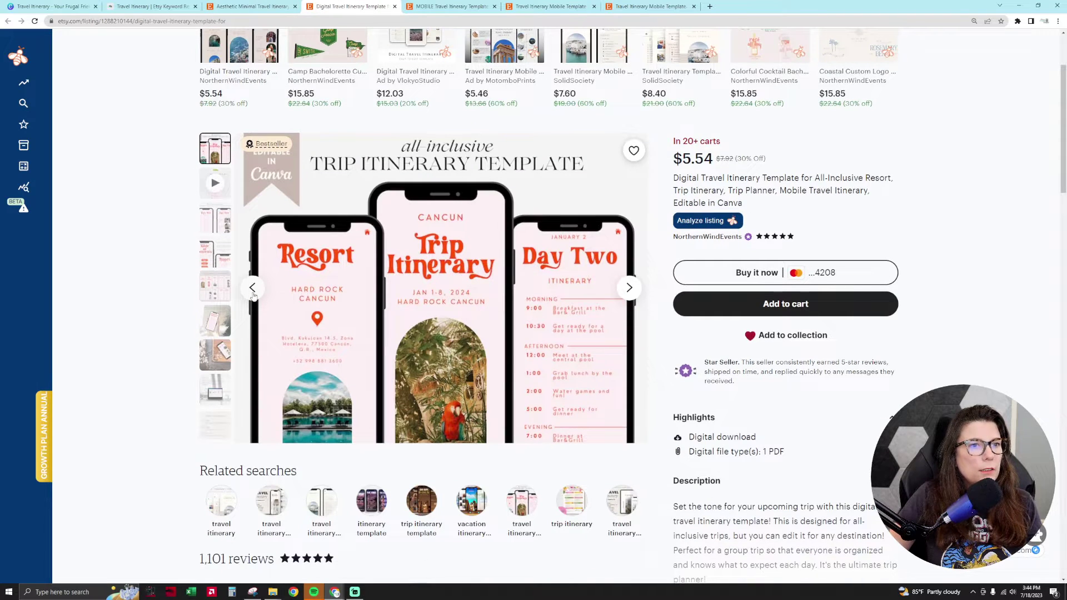
left_click(225, 223)
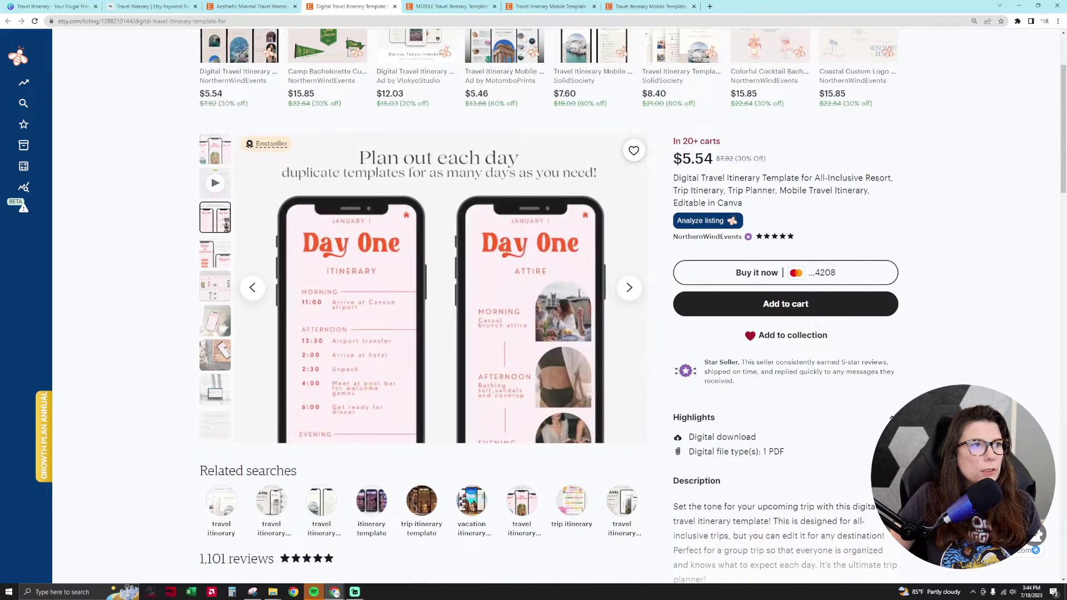
left_click(225, 282)
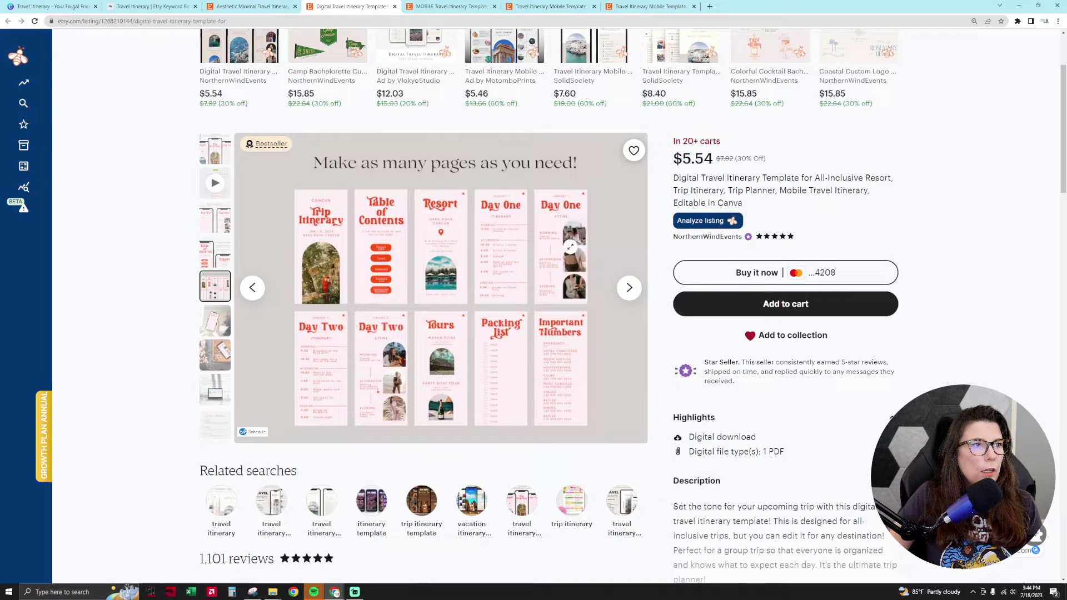
key("Right")
key("Right")
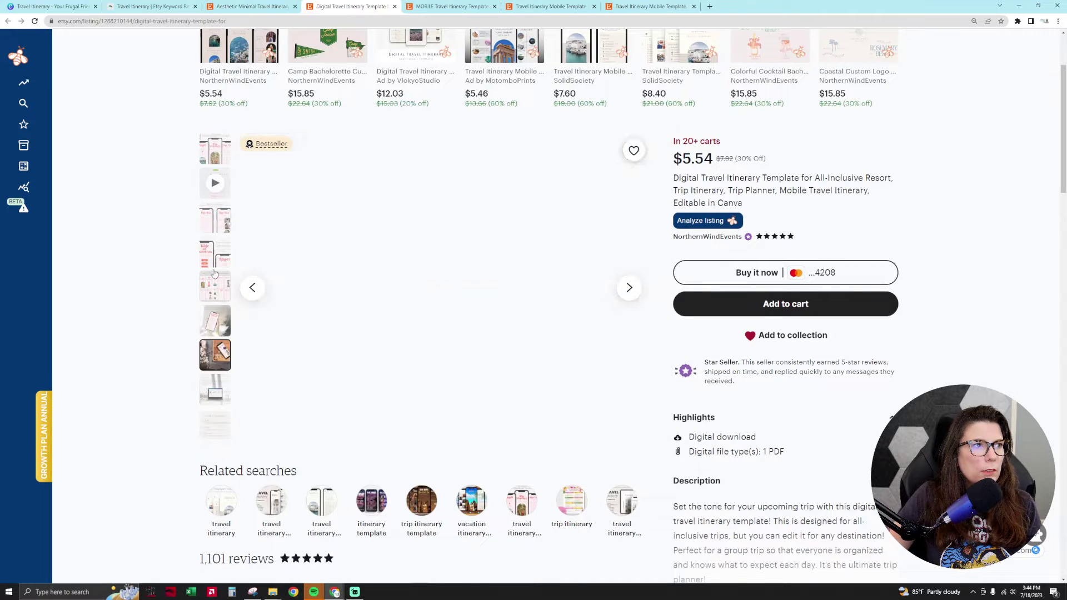
left_click(215, 220)
Read the full description of the all-inclusive itinerary listing and bring up its "Make as many pages as you need!" image
scroll(769, 416, "down", 4)
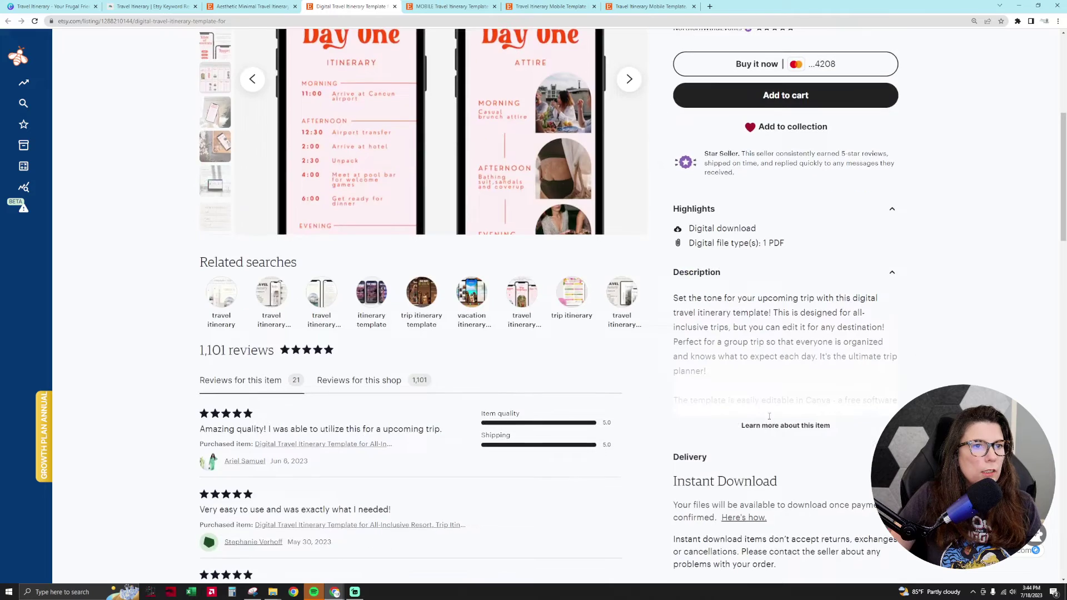
left_click(769, 418)
scroll(769, 422, "down", 6)
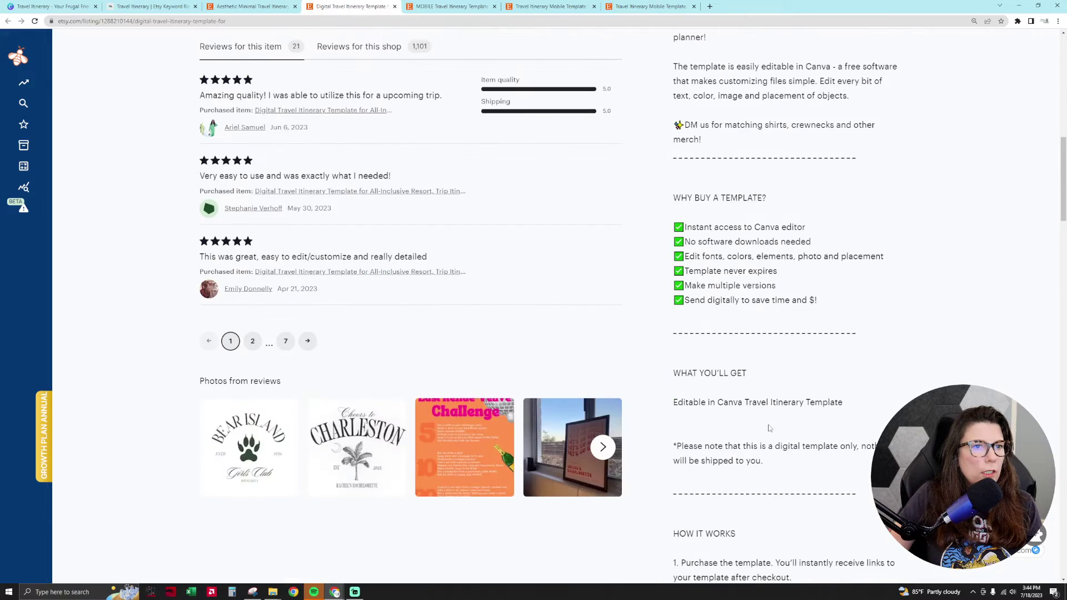
scroll(769, 427, "down", 3)
scroll(769, 425, "down", 7)
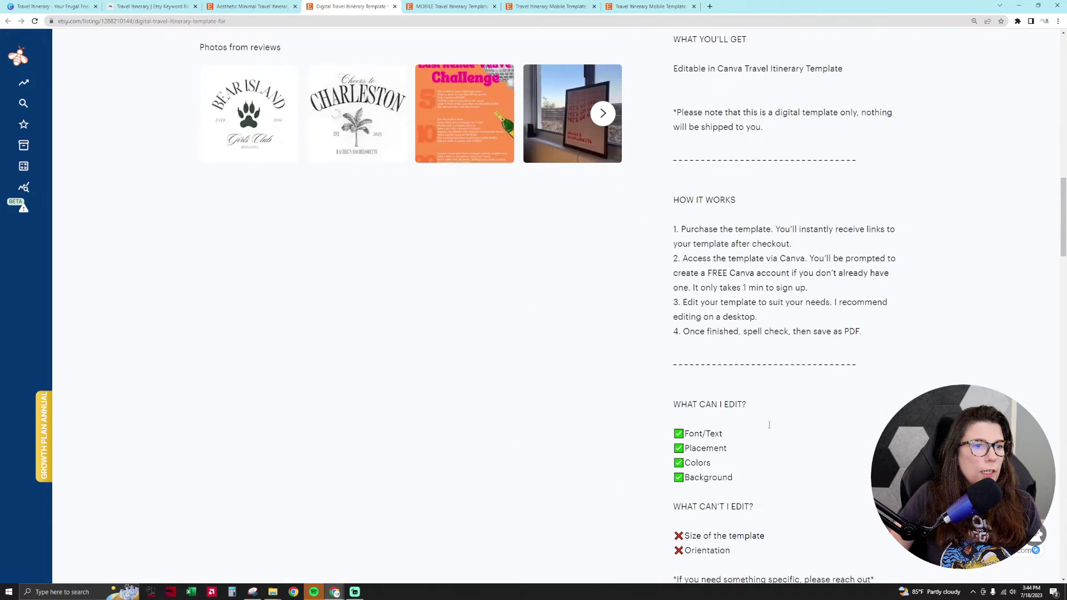
scroll(768, 428, "up", 6)
scroll(768, 427, "up", 15)
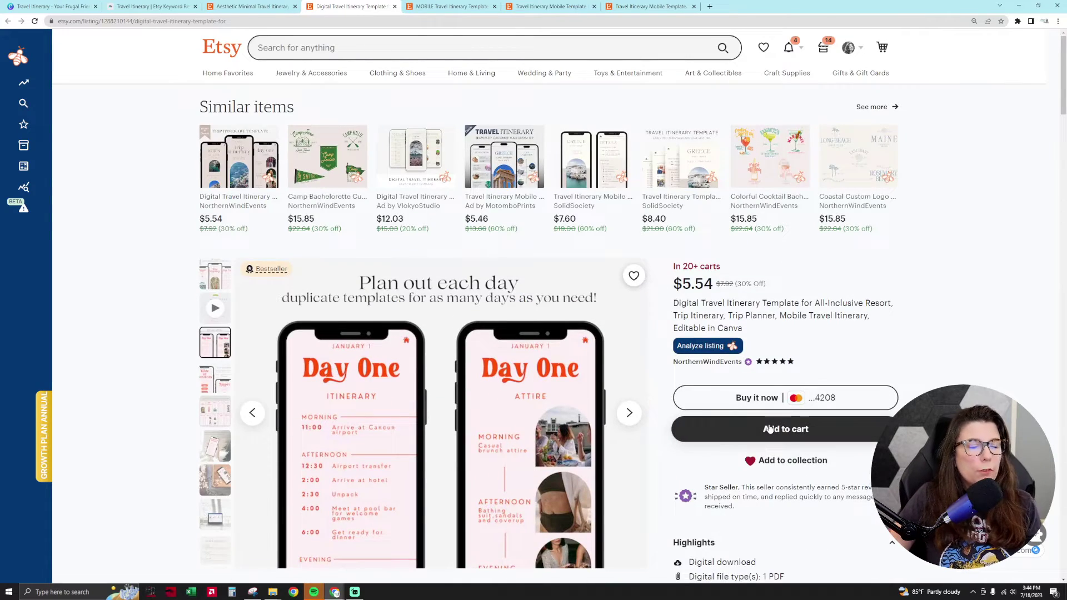
left_click(215, 411)
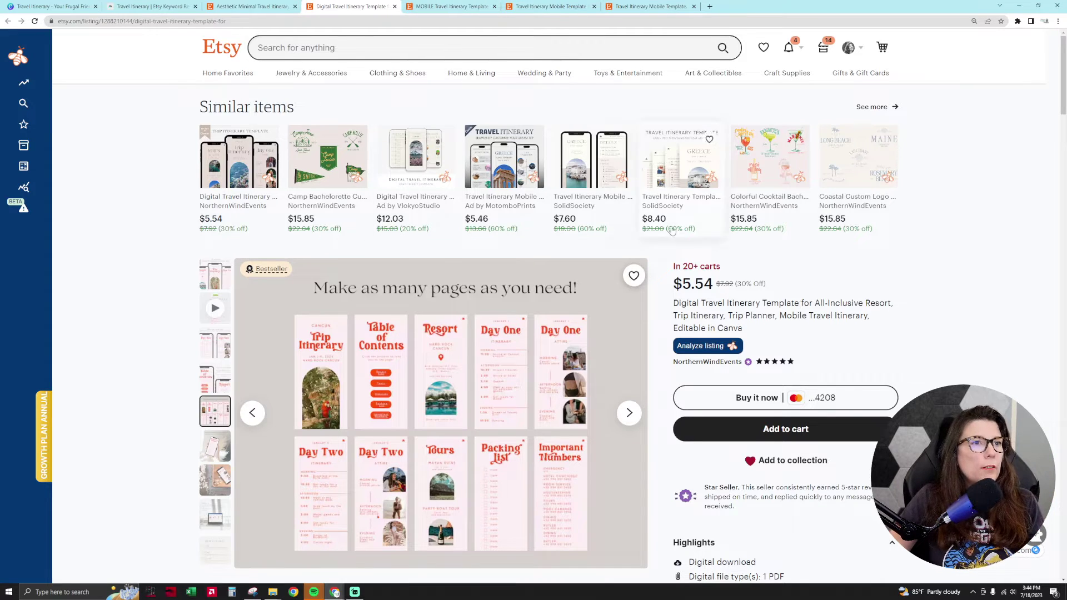
Check the MOBILE Travel Itinerary listing and examine the Modern Minimal Greece template's included layouts, linked pages and price
key("ctrl+Tab")
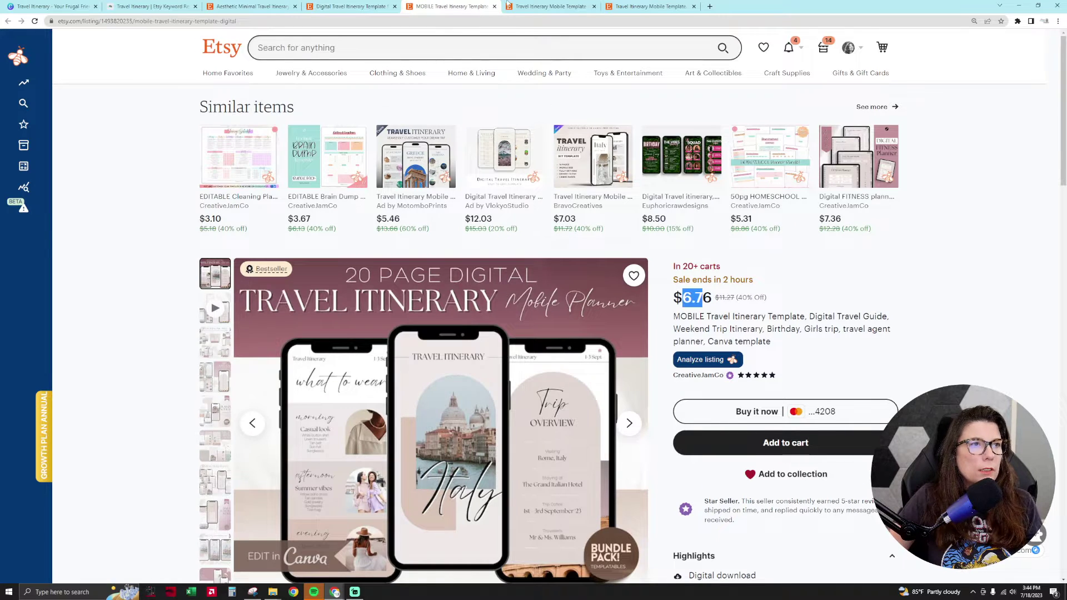
left_click(525, 4)
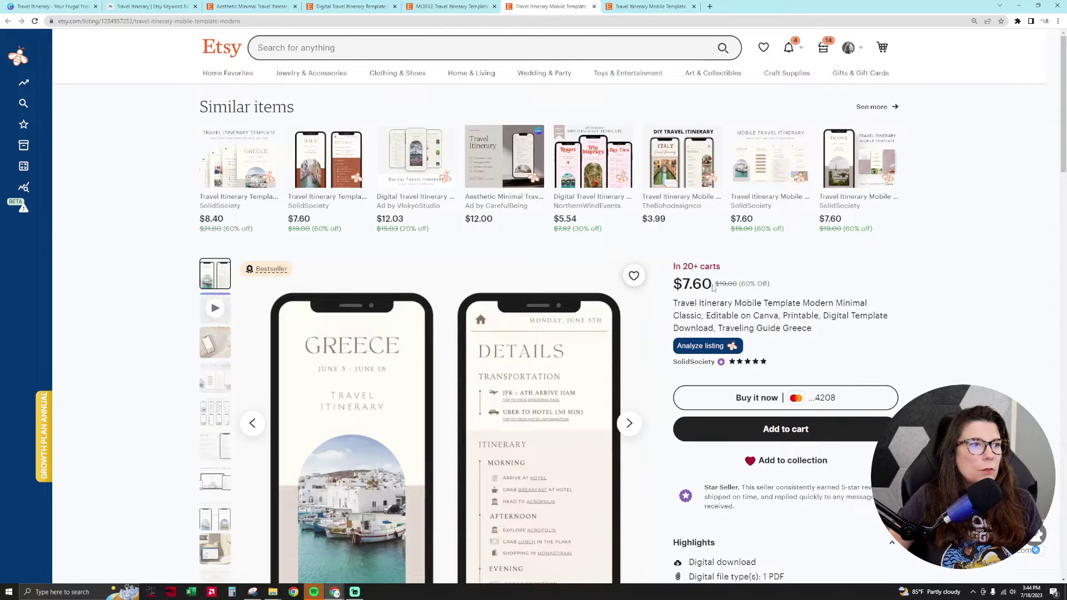
scroll(713, 287, "down", 3)
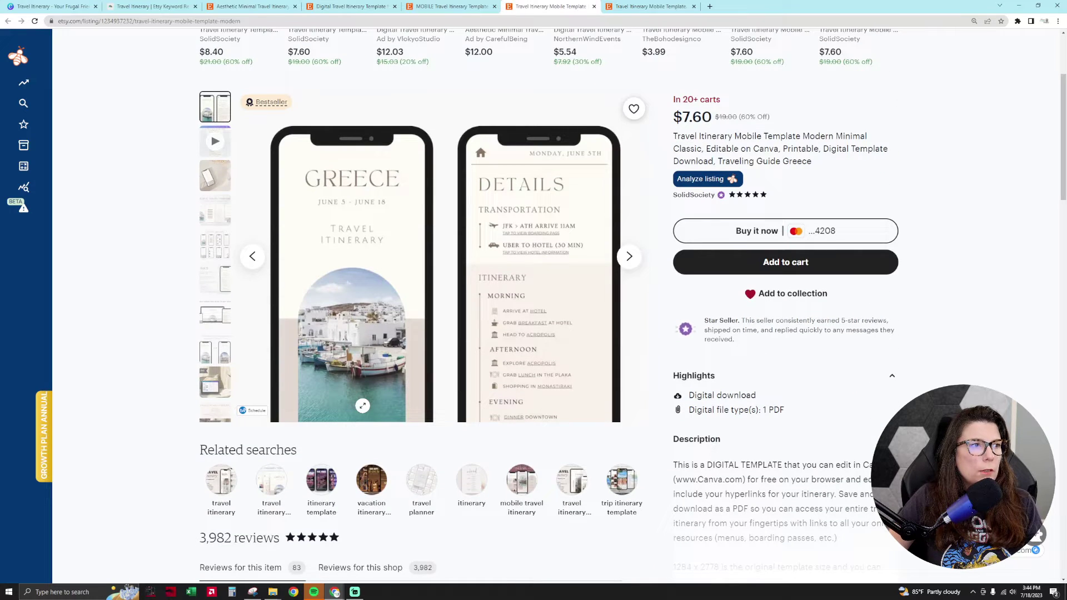
left_click(214, 242)
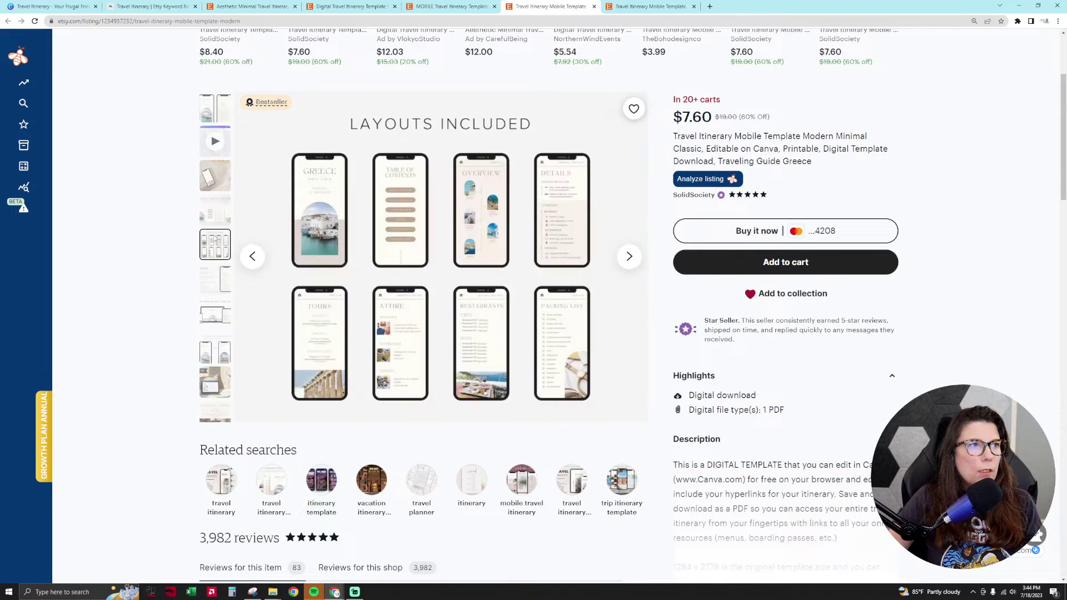
left_click(216, 208)
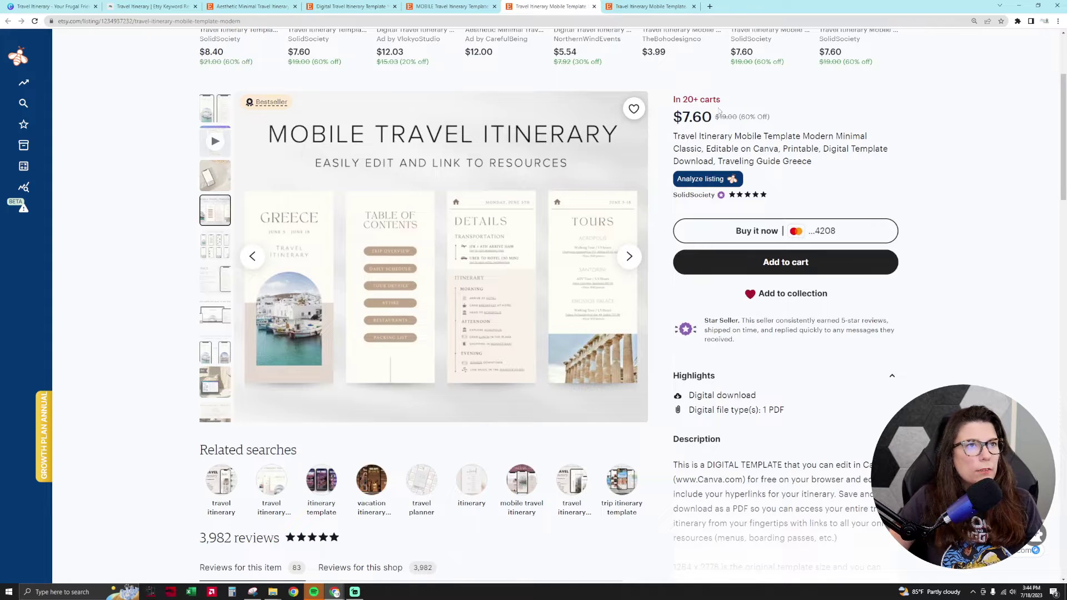
left_click_drag(717, 116, 672, 116)
Look over the Italy-themed Travel Itinerary DIY Template listing's cover image and price
left_click(647, 5)
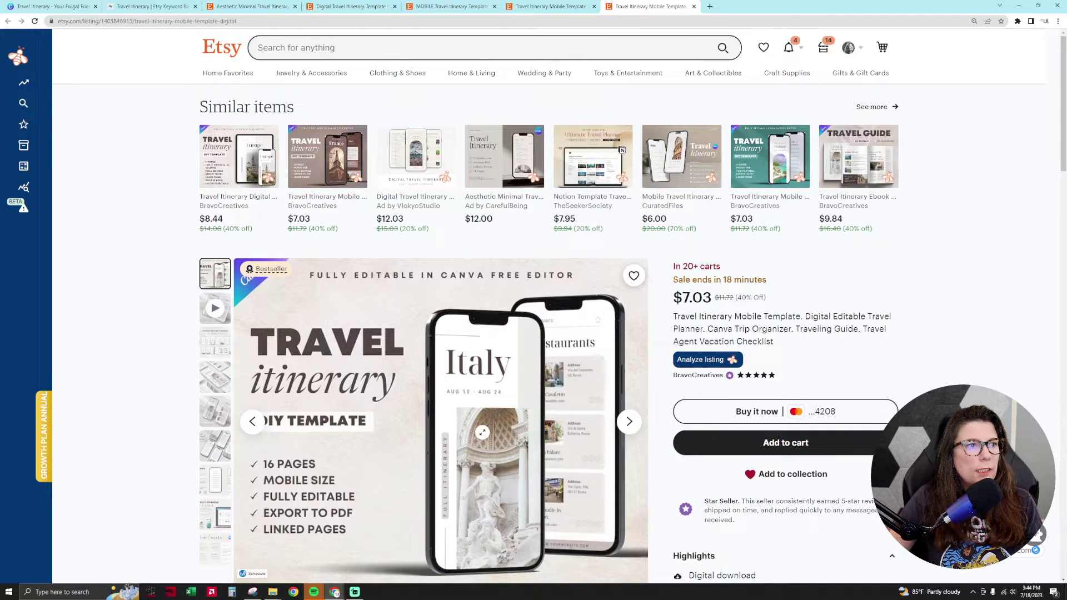
scroll(708, 155, "down", 1)
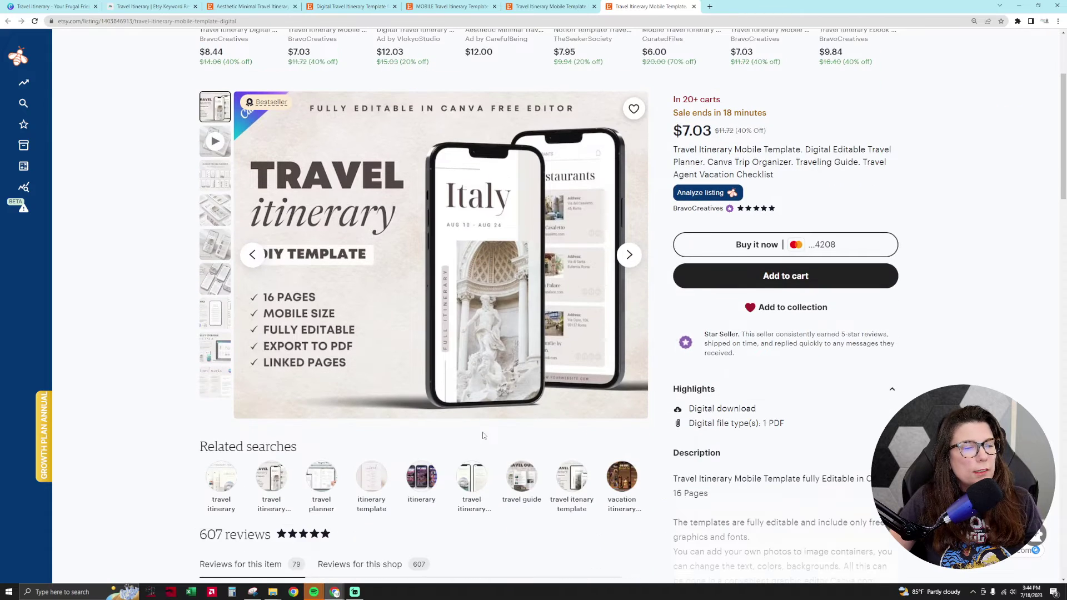
scroll(708, 156, "up", 1)
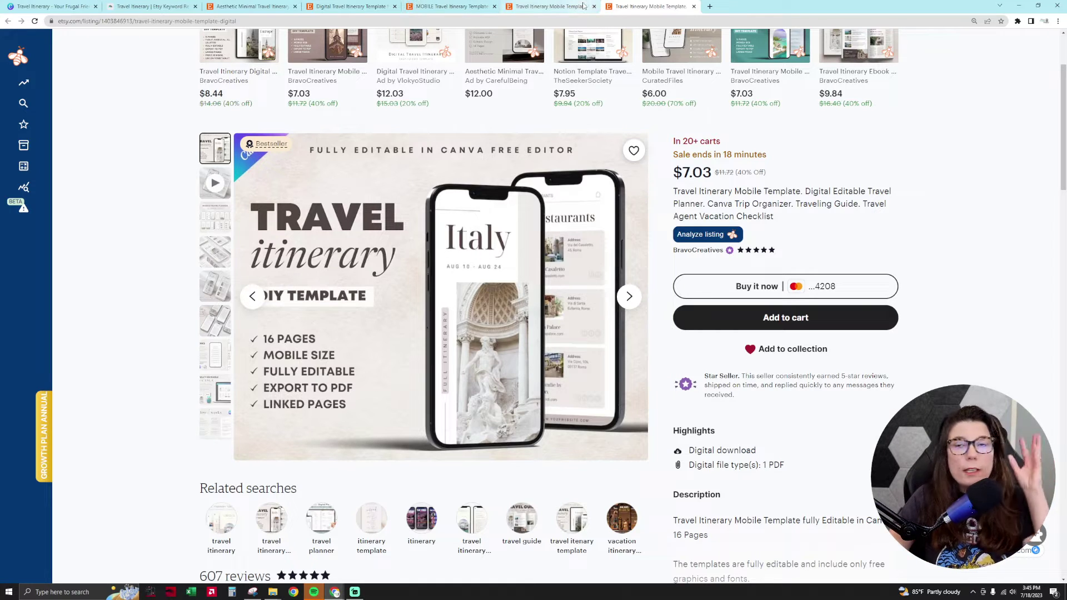
mouse_move(583, 6)
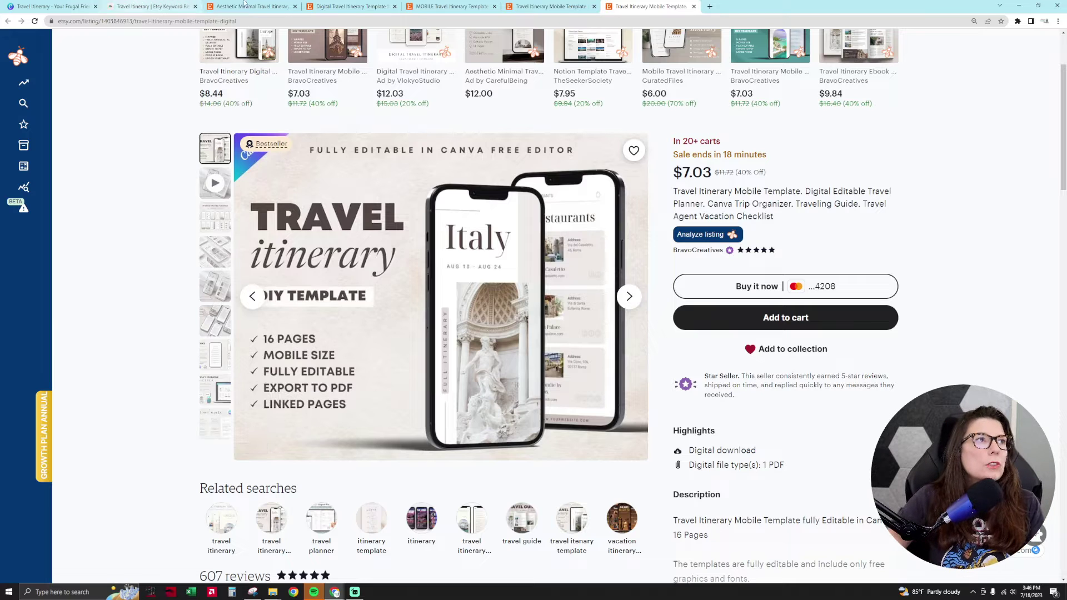
Return to the Aesthetic Minimal Travel Itinerary listing and inspect its Plan Each Day image in close-up
left_click(261, 6)
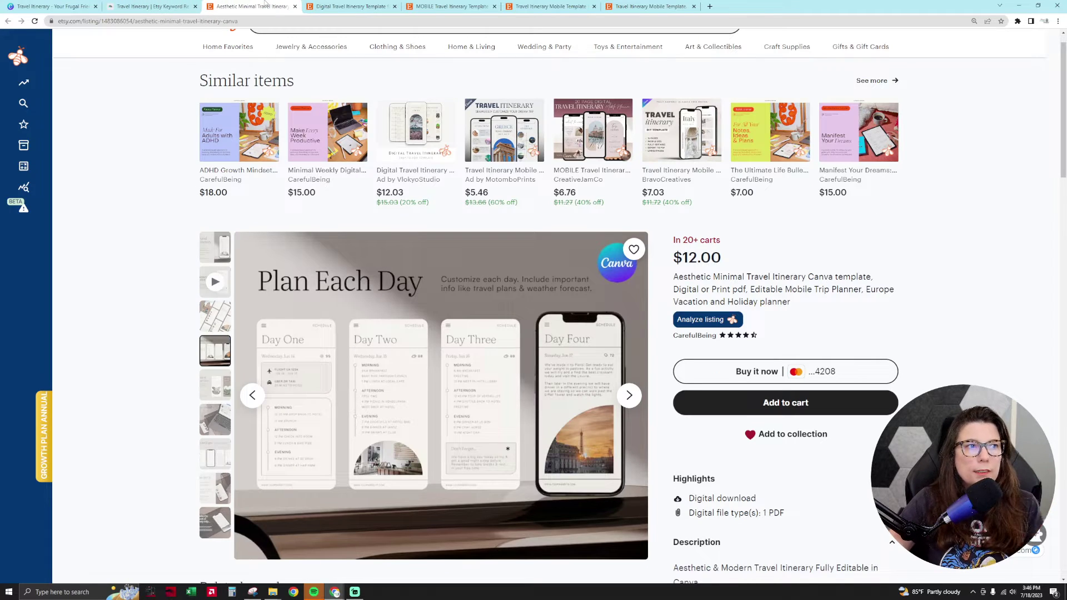
left_click_drag(675, 277, 746, 283)
left_click(745, 282)
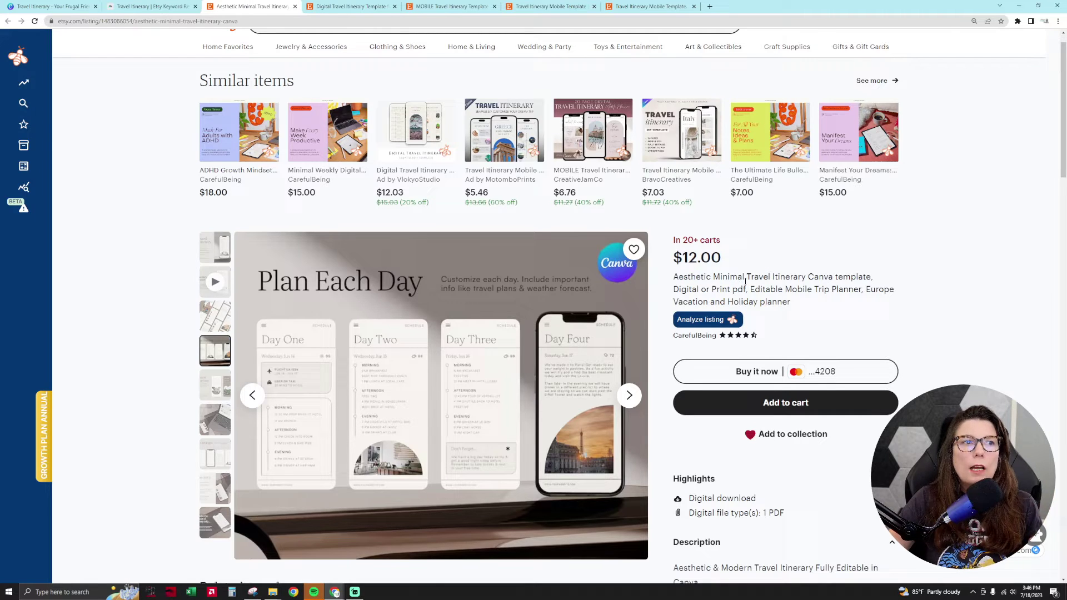
left_click(495, 390)
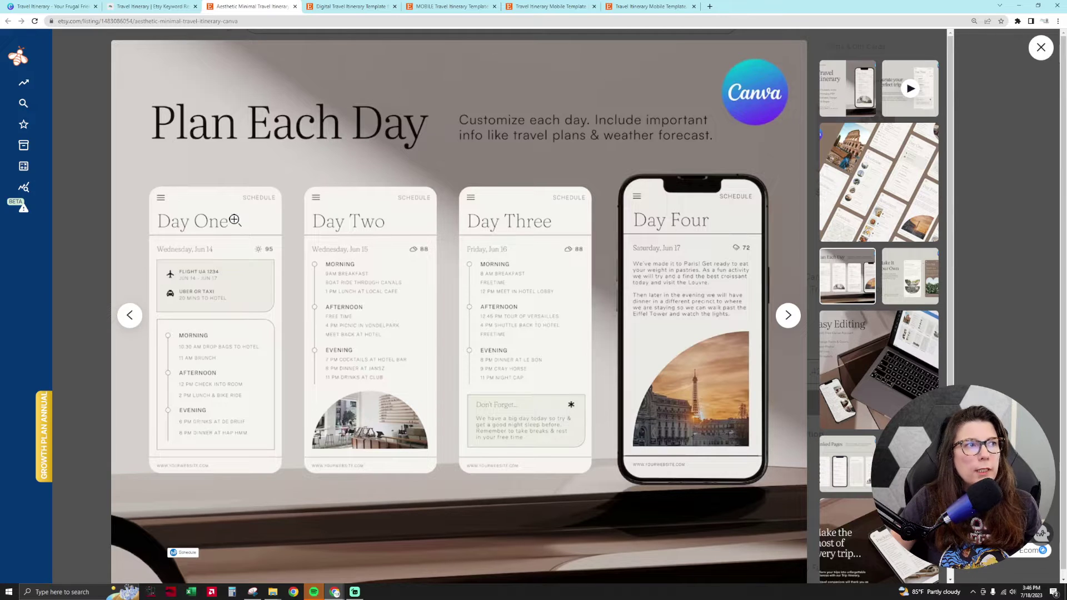
left_click(204, 220)
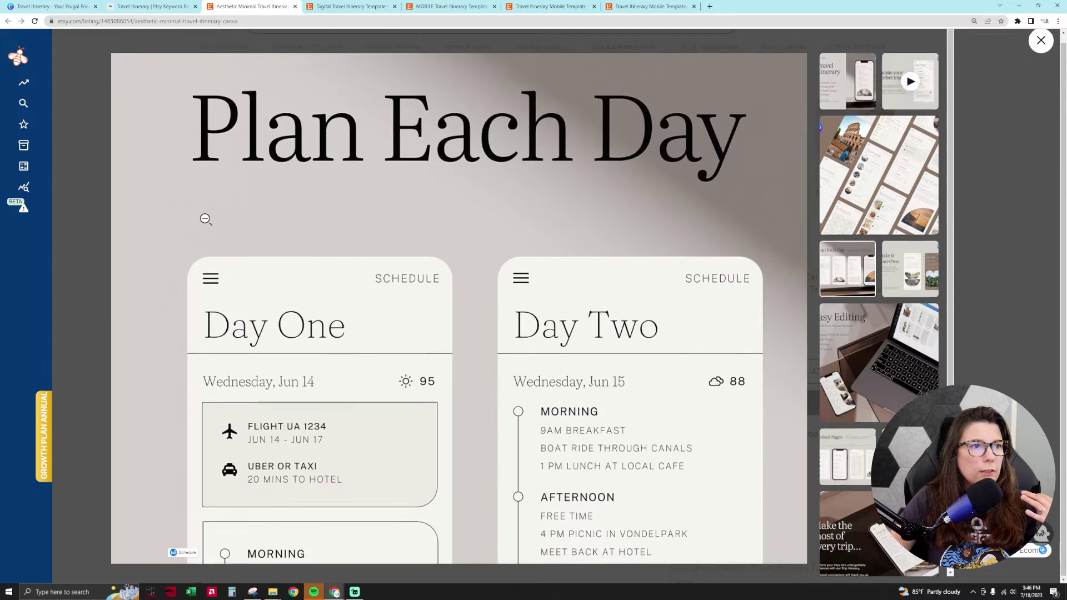
left_click(487, 346)
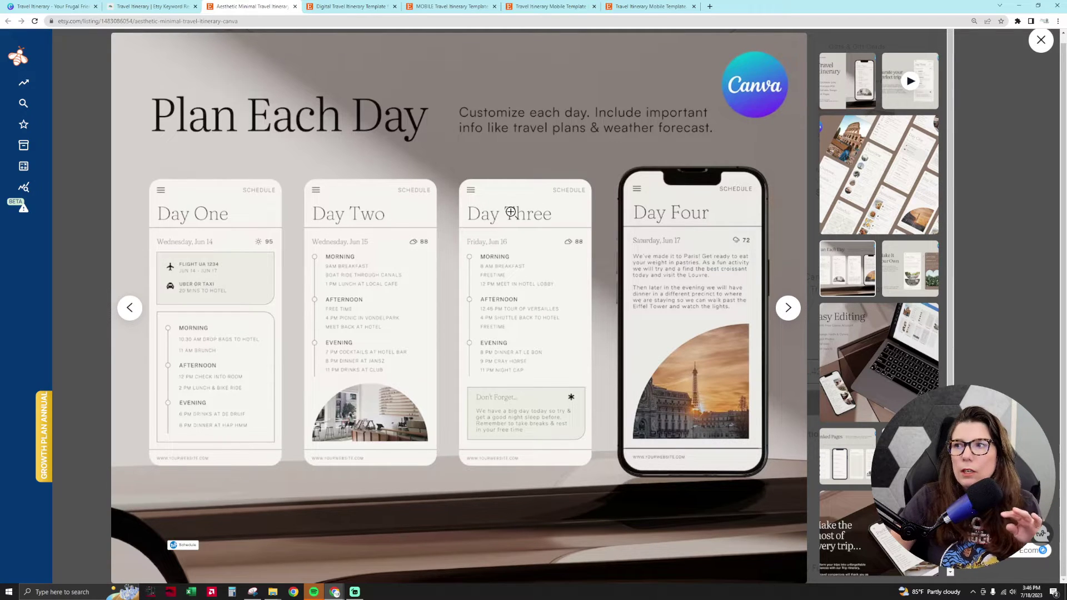
Compare the enlarged page-layout images of the Digital, MOBILE and Modern Minimal Greece travel itinerary listings
left_click(364, 4)
left_click(530, 388)
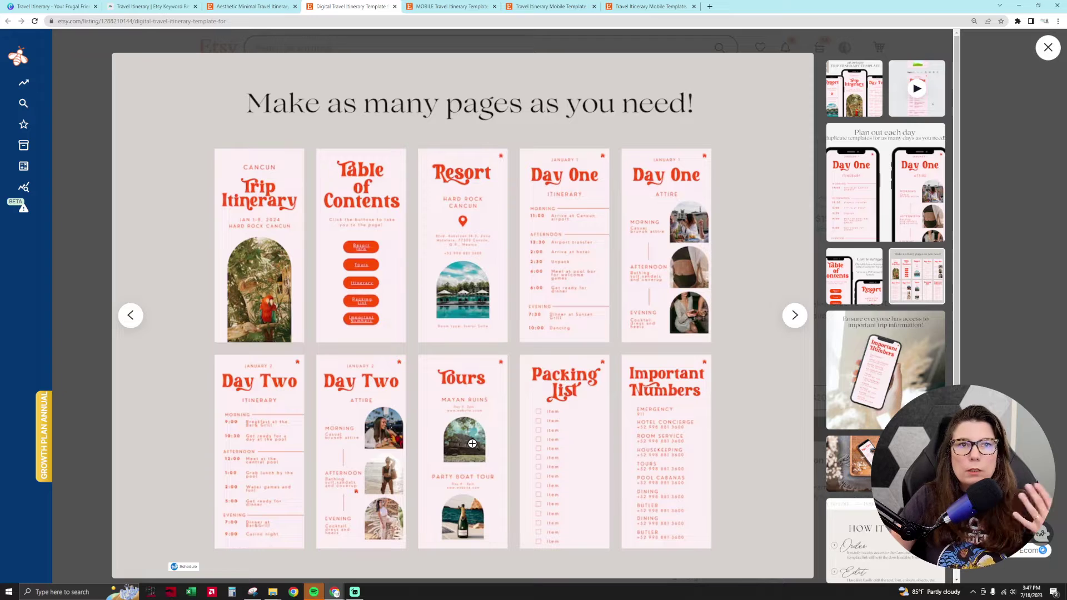
left_click(449, 6)
left_click(530, 387)
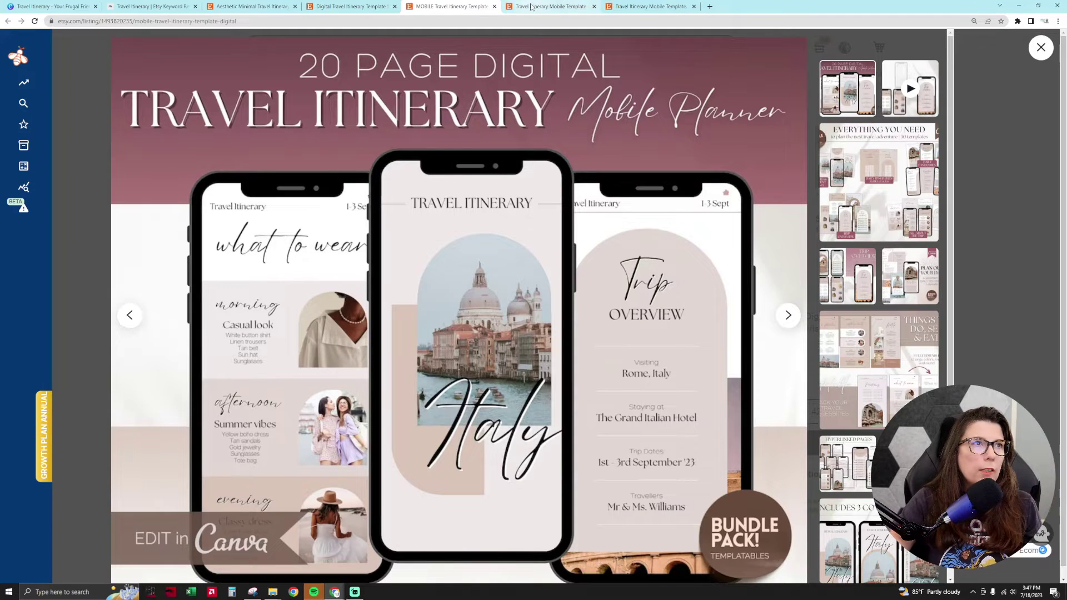
left_click(565, 4)
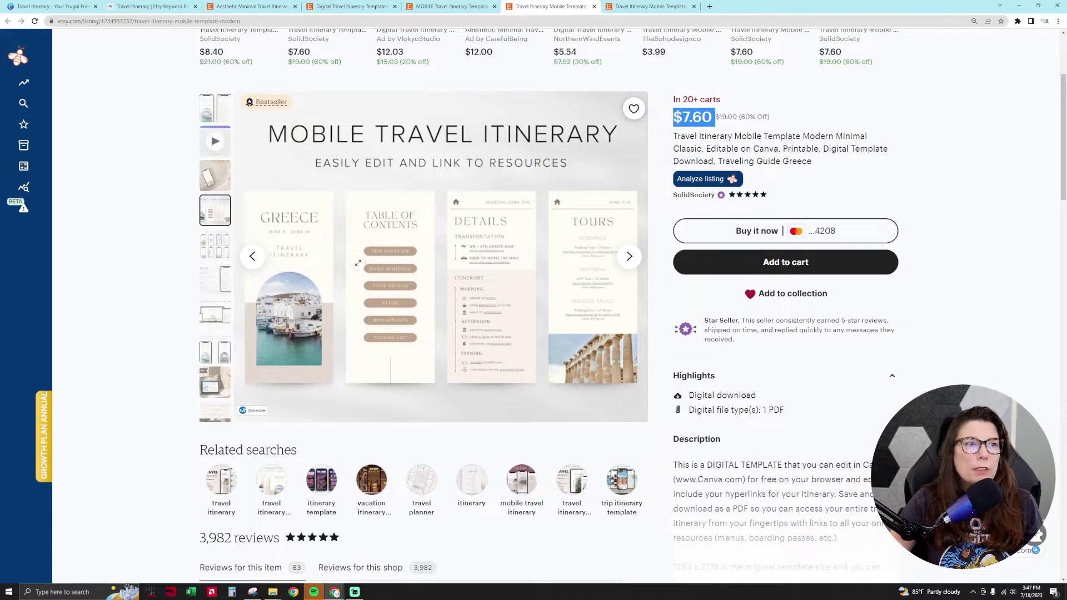
left_click(510, 283)
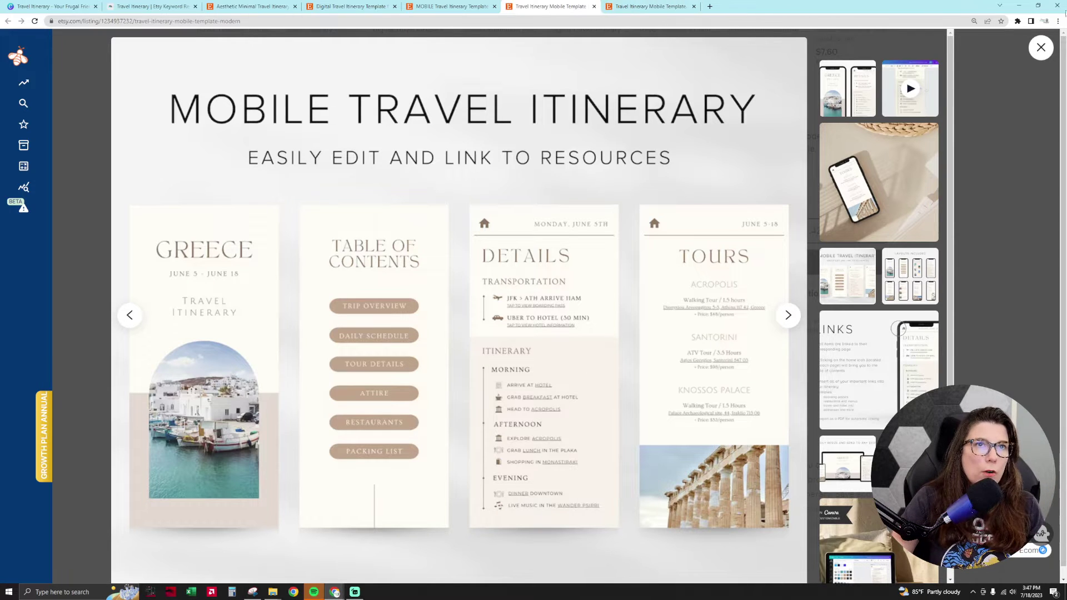
left_click(1041, 49)
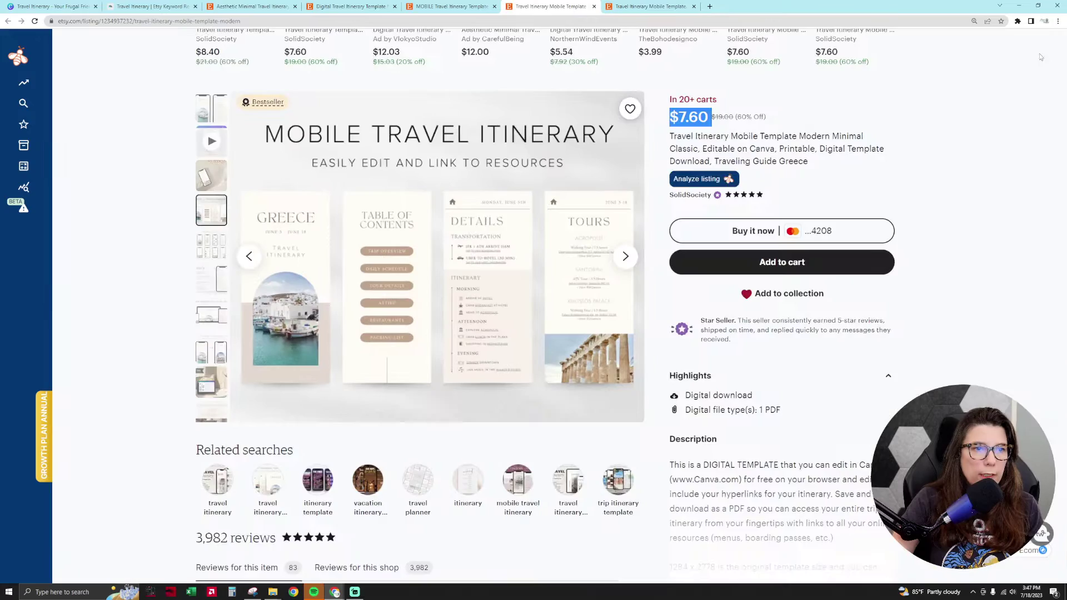
Open coolors.co in a new tab, accept its cookies and browse the trending color palettes
left_click(710, 7)
type("coolors.co")
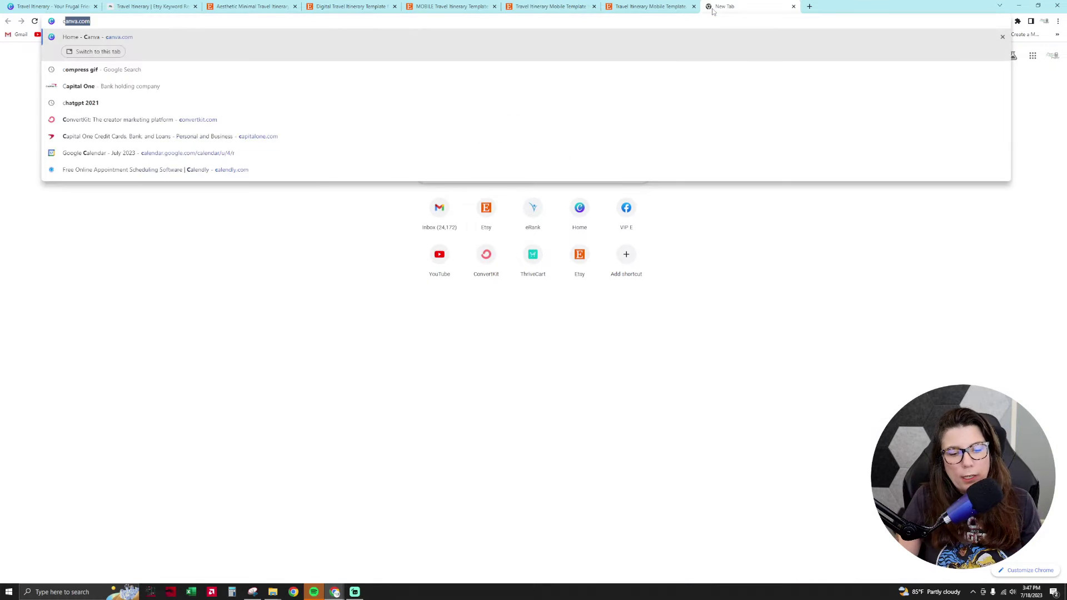
key("Return")
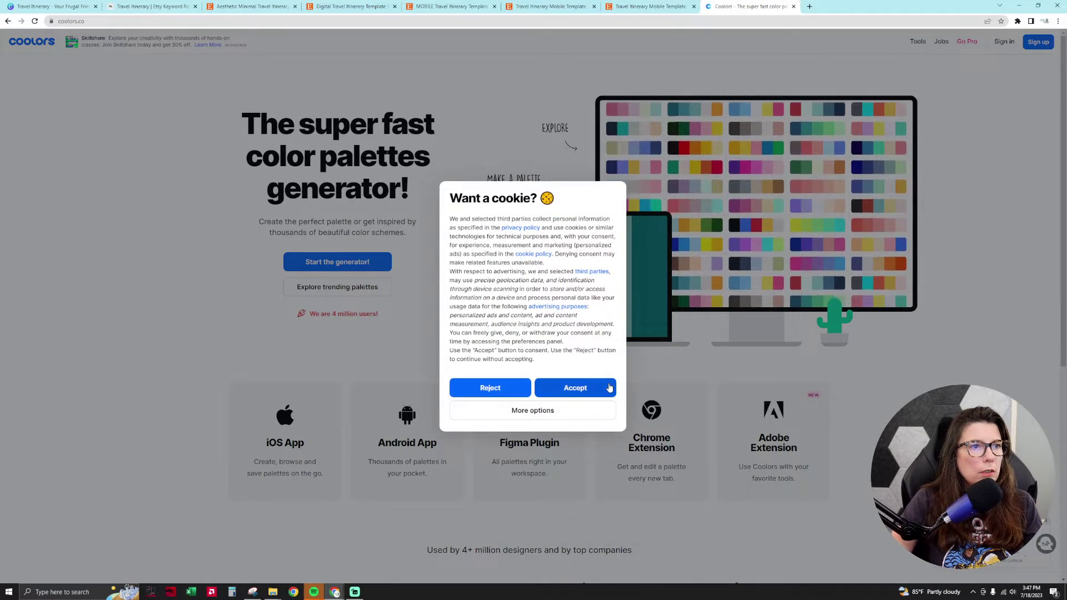
left_click(609, 387)
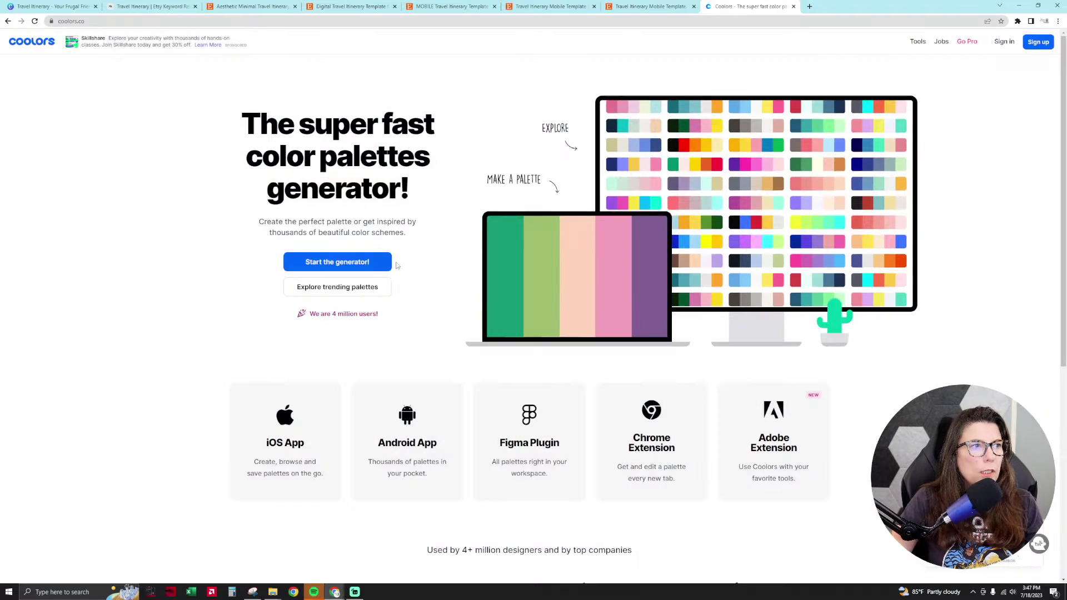
left_click(353, 290)
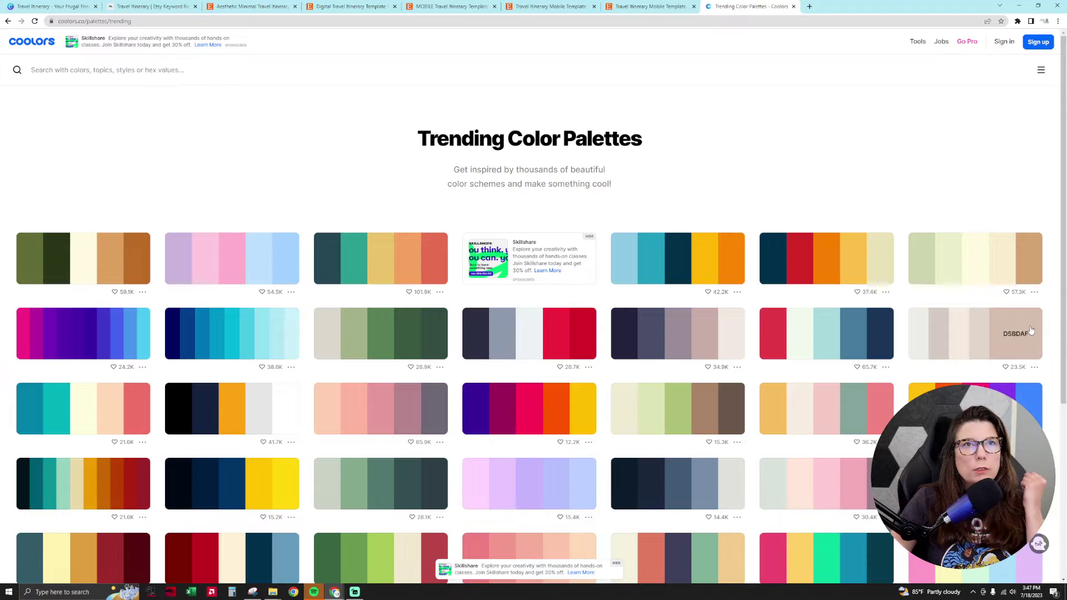
scroll(544, 456, "down", 5)
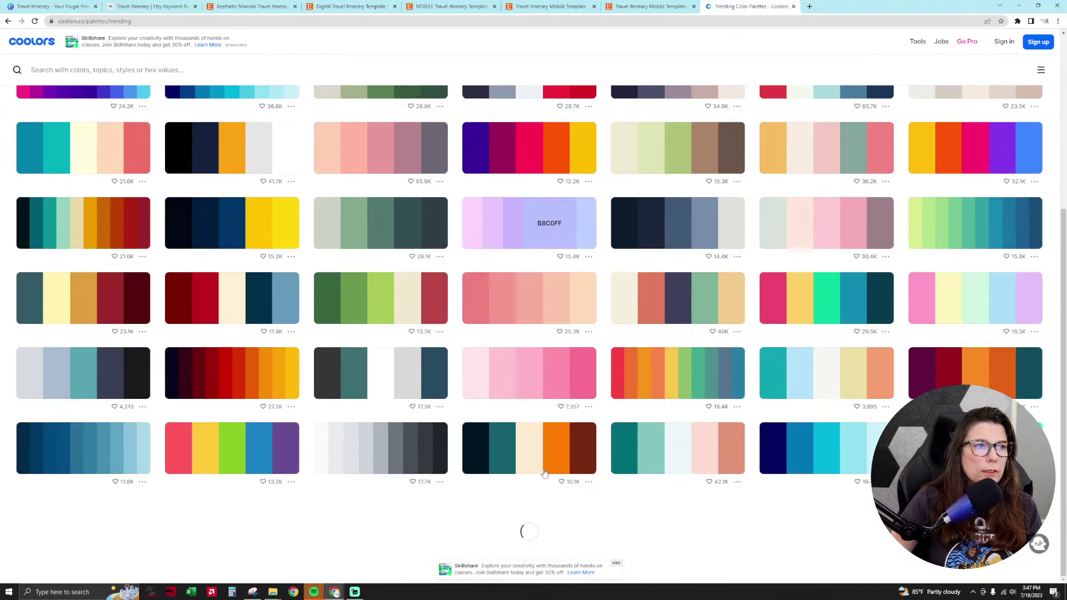
scroll(545, 474, "down", 4)
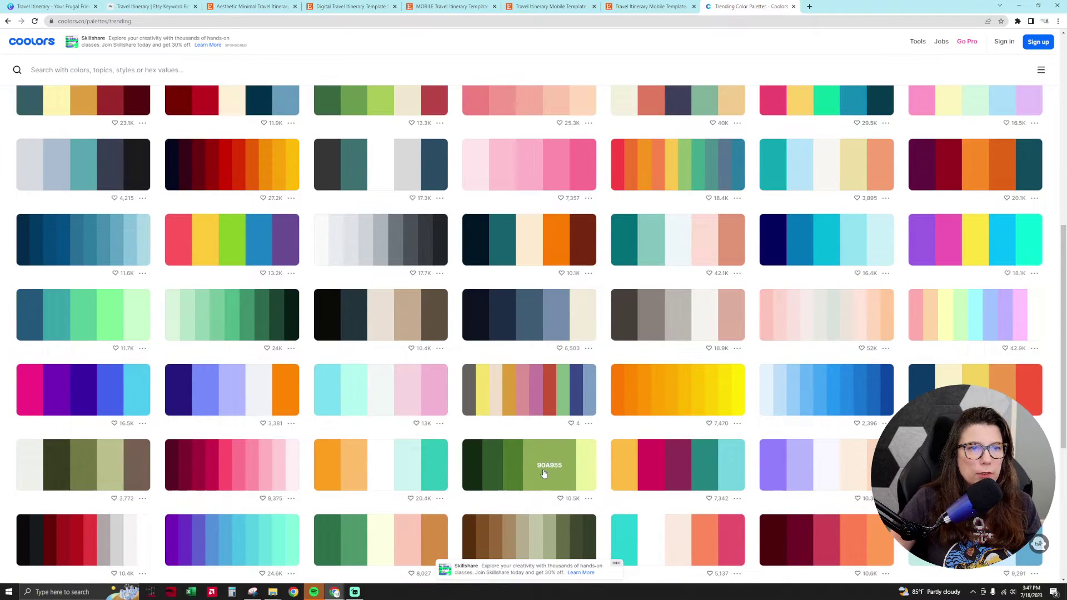
scroll(545, 474, "down", 6)
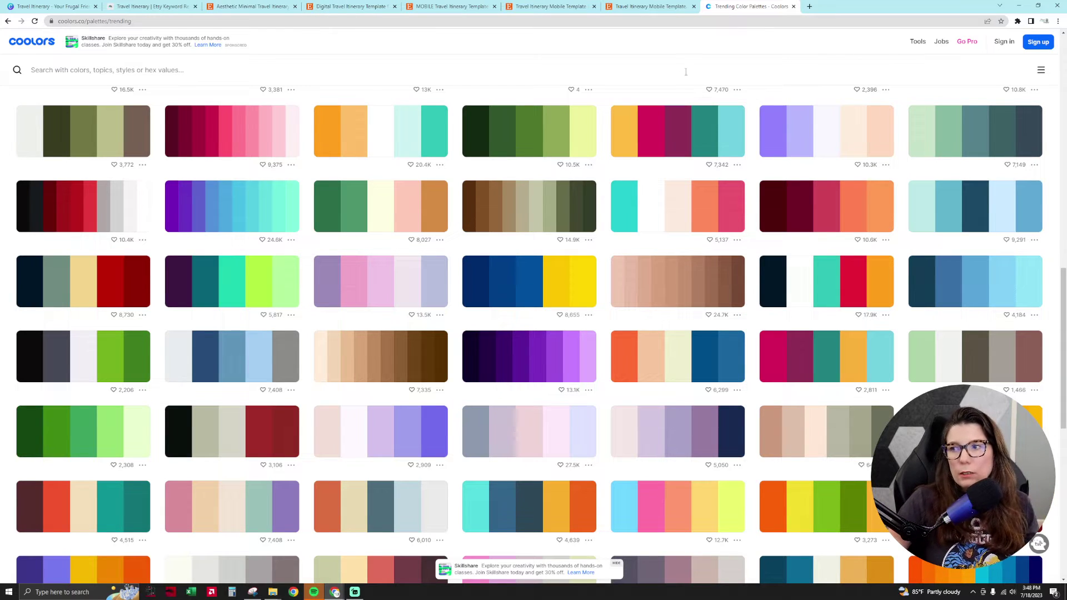
Switch to the Canva Travel Itinerary design, open page 2 from the page overview and inspect its title and arched image frame
left_click(83, 6)
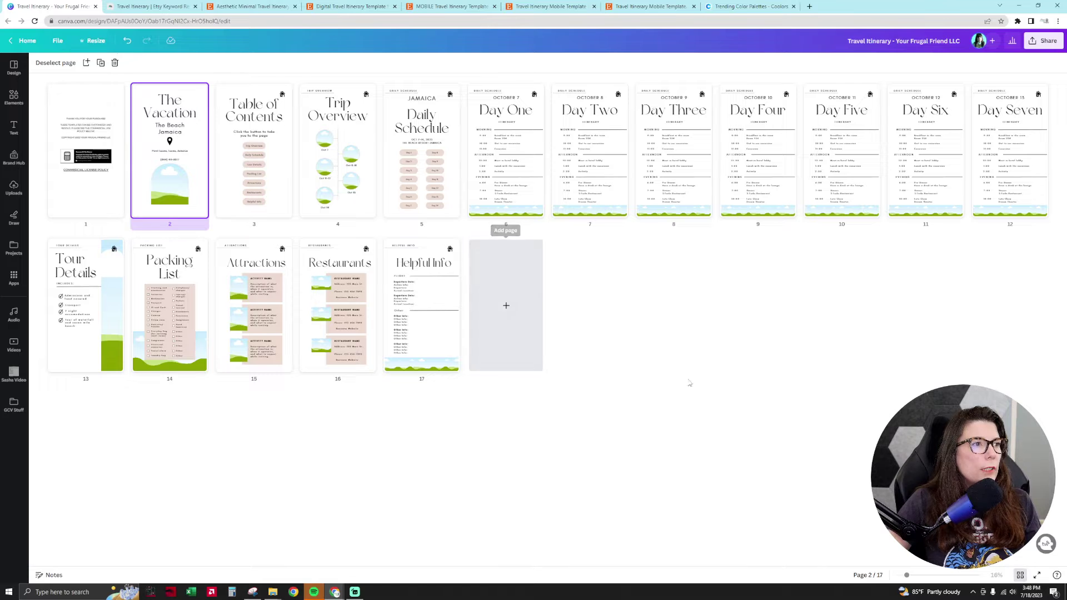
left_click(1019, 575)
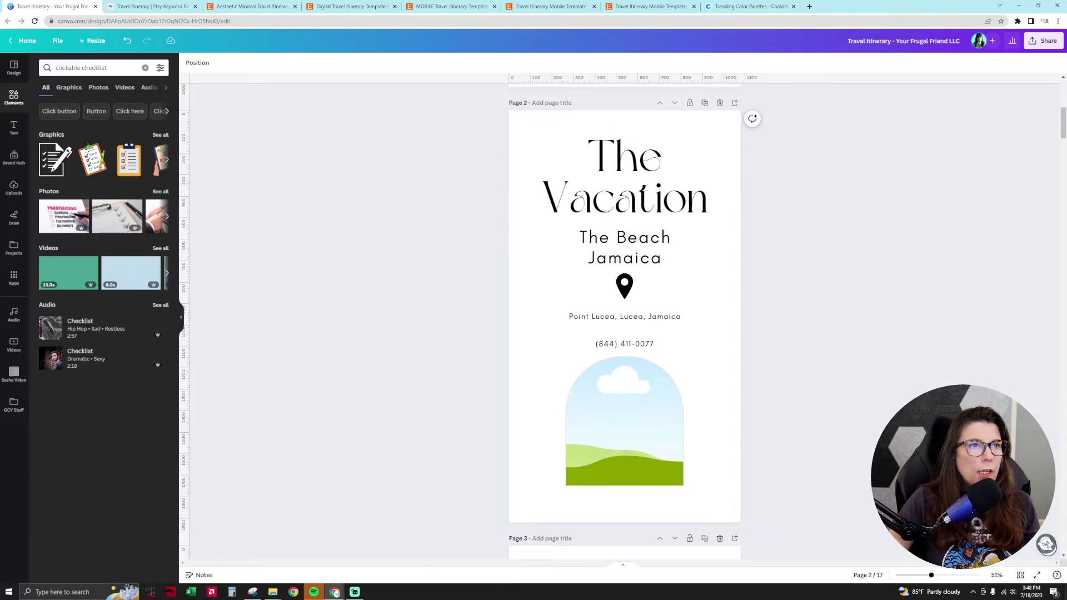
left_click(669, 180)
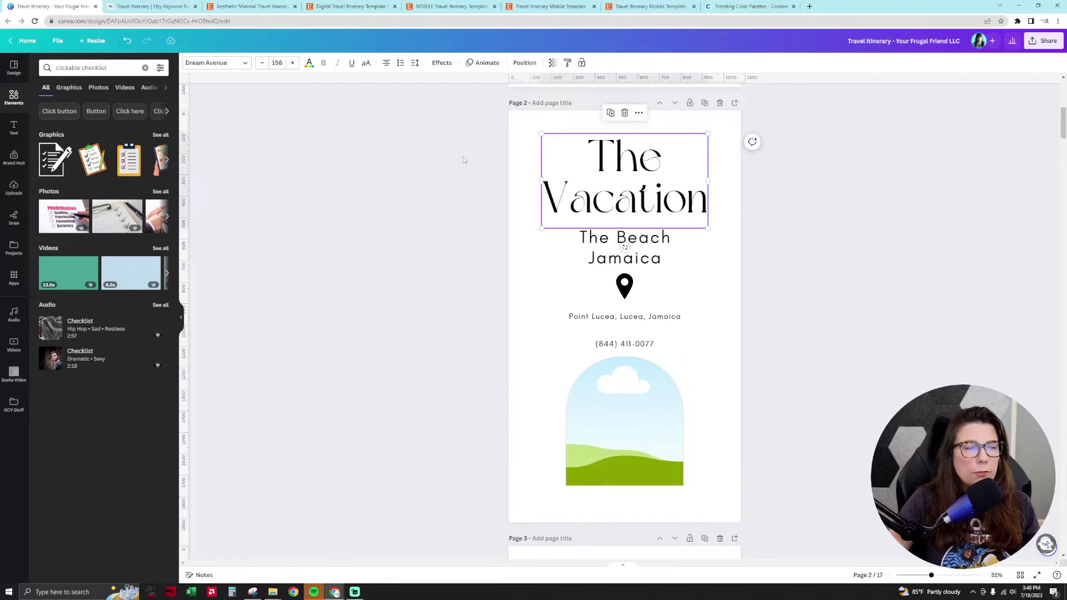
left_click(673, 454)
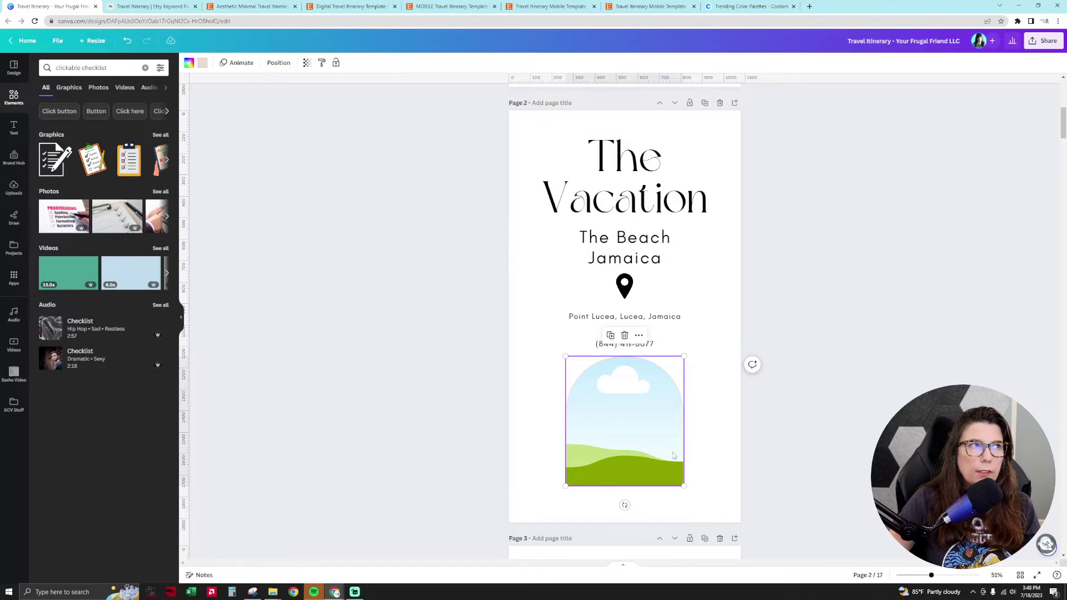
Compare the fonts of page 2's title and "The Beach Jamaica" subtitle, including the location pin and contact text below
left_click(656, 177)
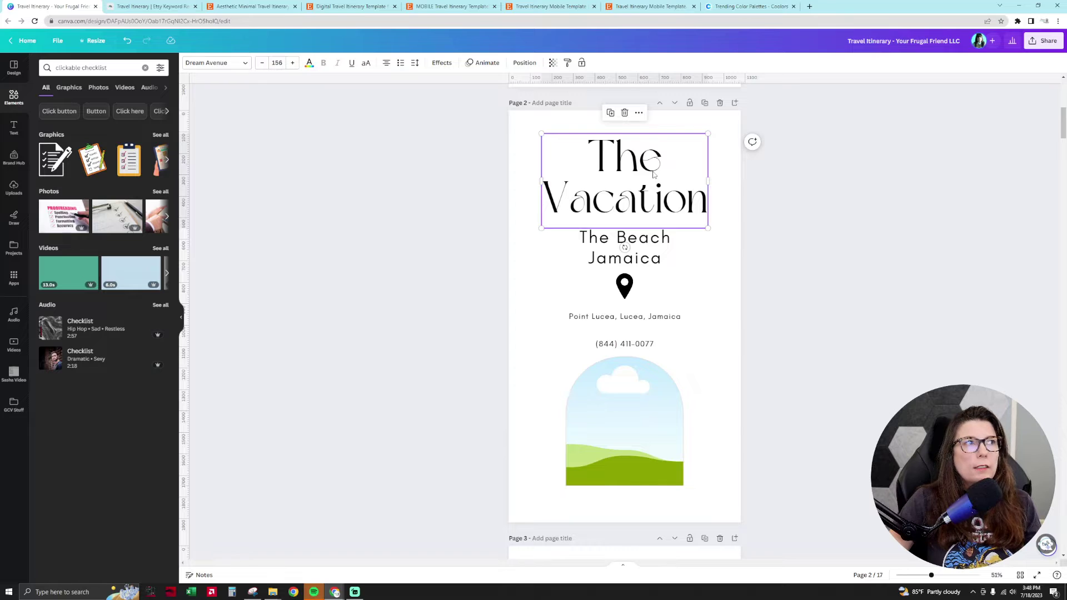
left_click(658, 247)
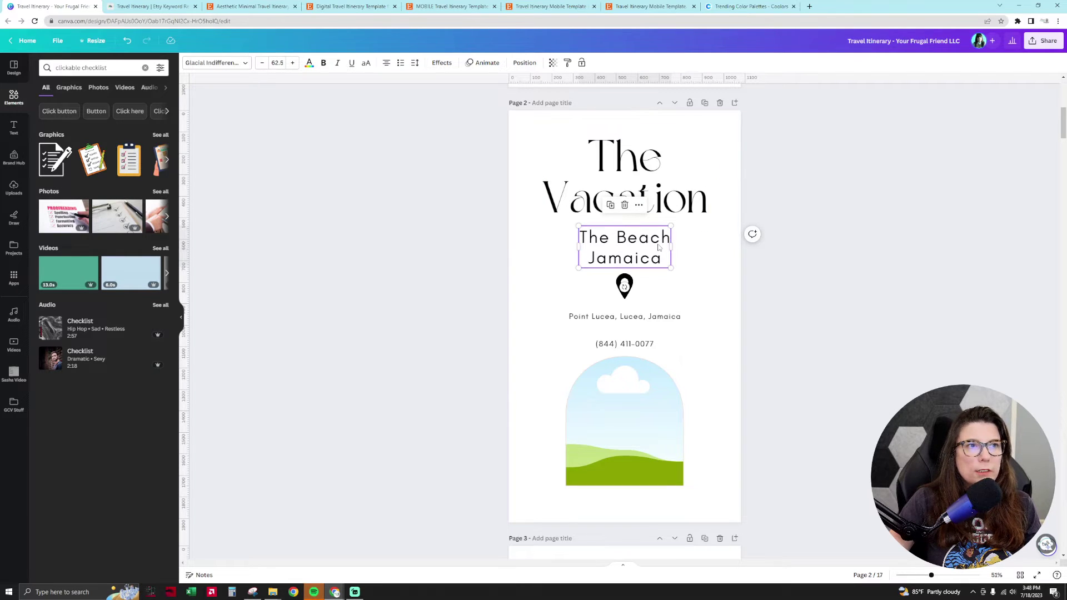
left_click(634, 172)
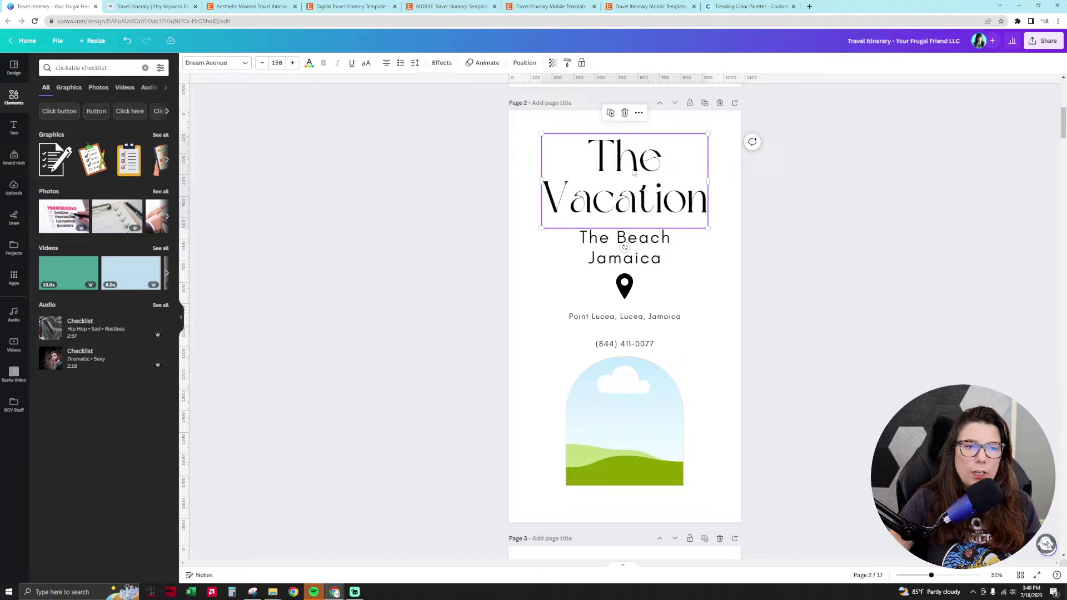
left_click(664, 258)
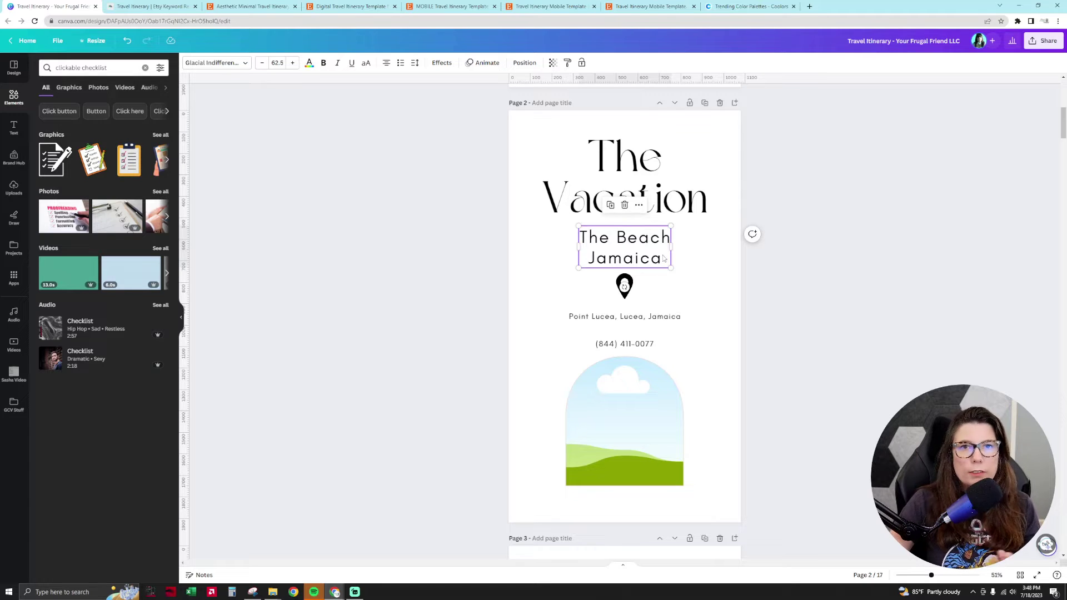
left_click(671, 194)
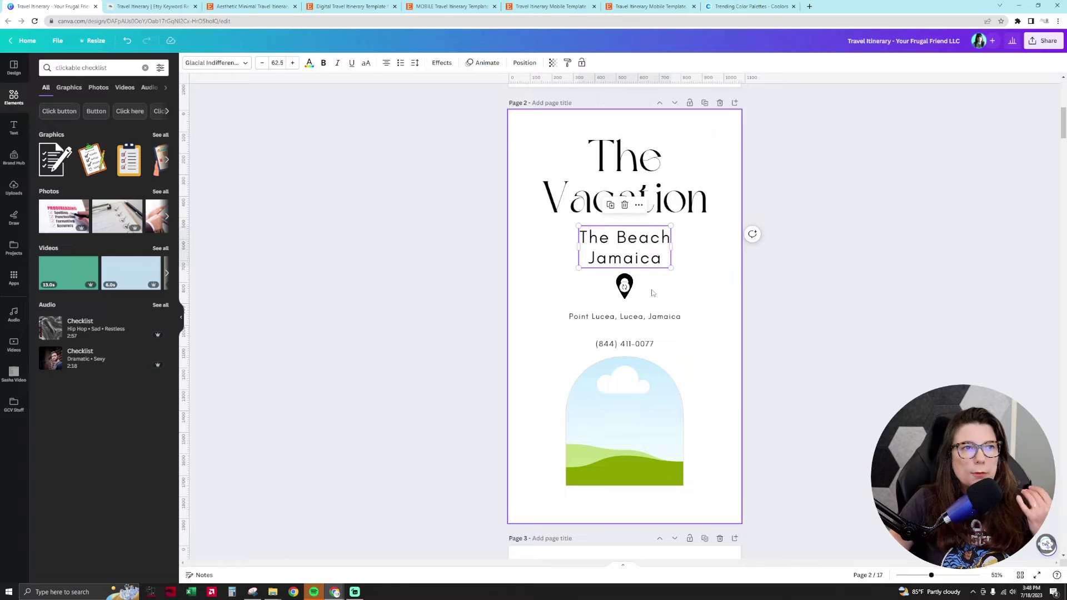
left_click(624, 284)
left_click(643, 320)
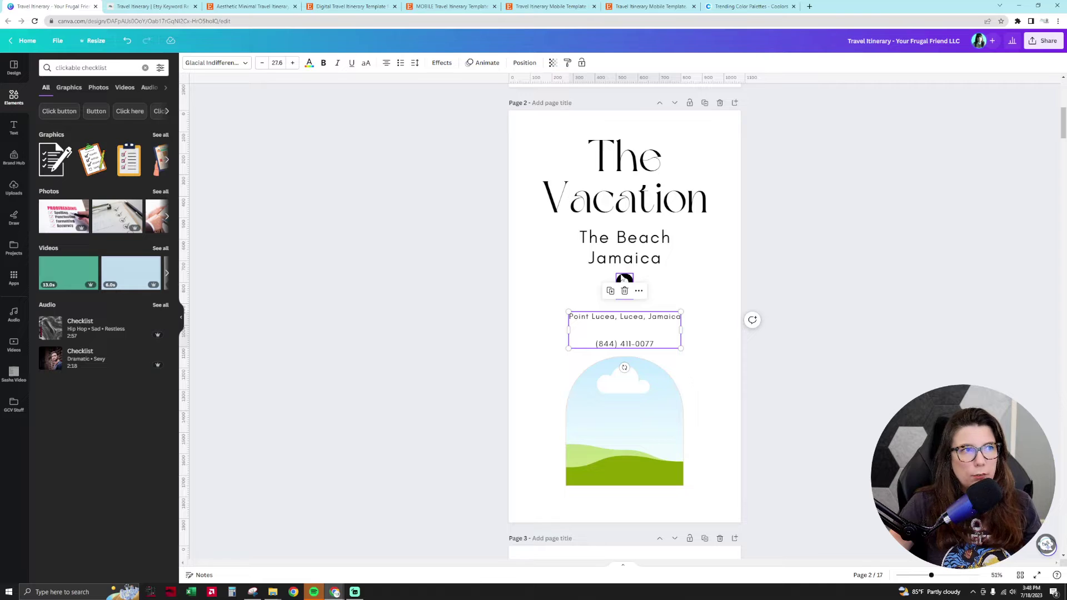
Check the design's custom width and height in the resize options, leaving the size as it is
left_click(90, 40)
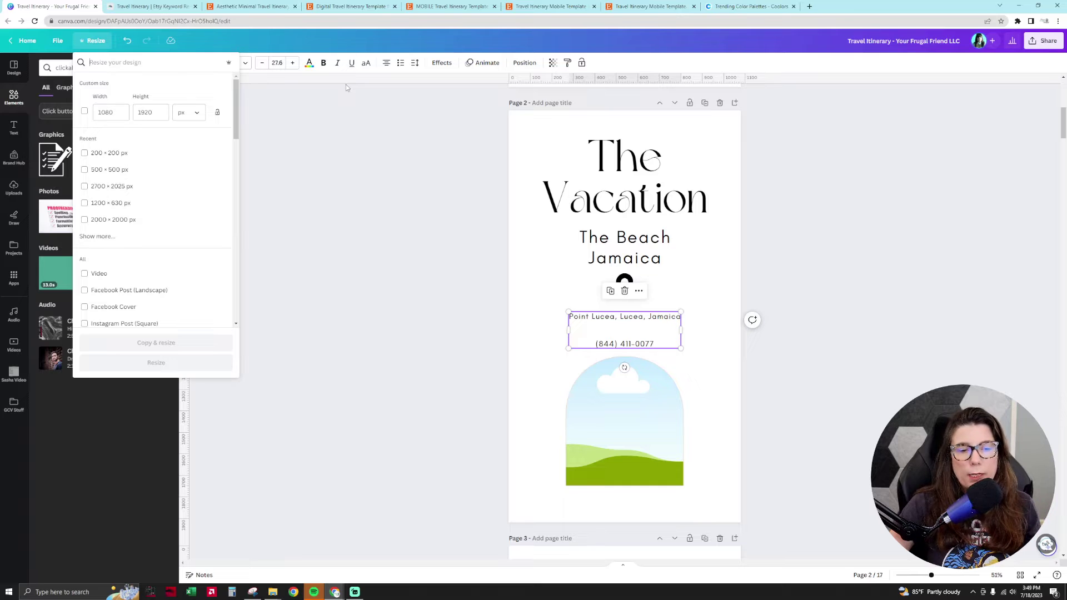
left_click(863, 258)
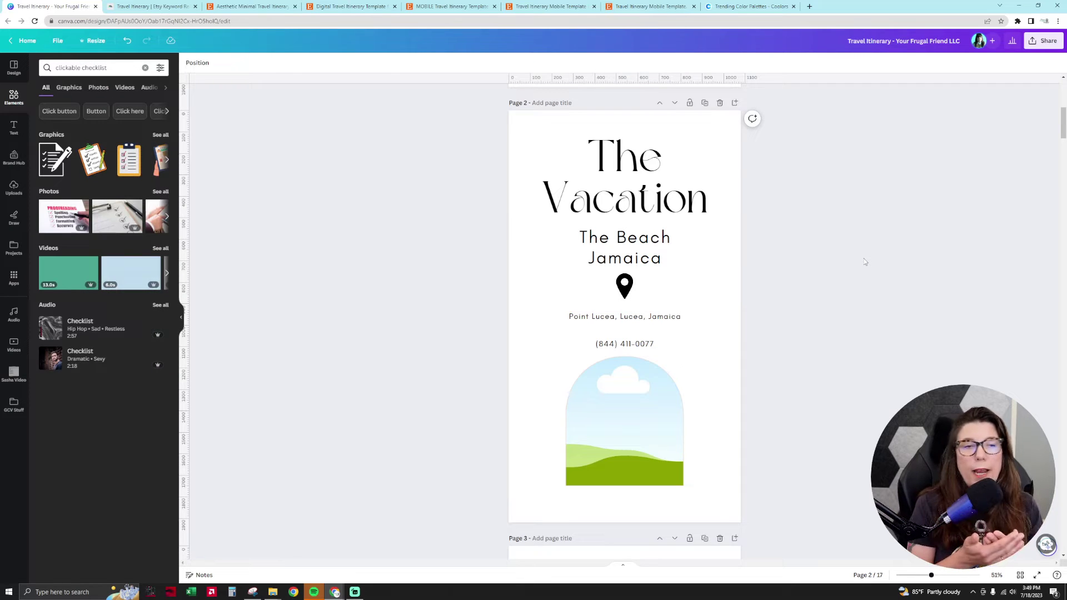
left_click(93, 40)
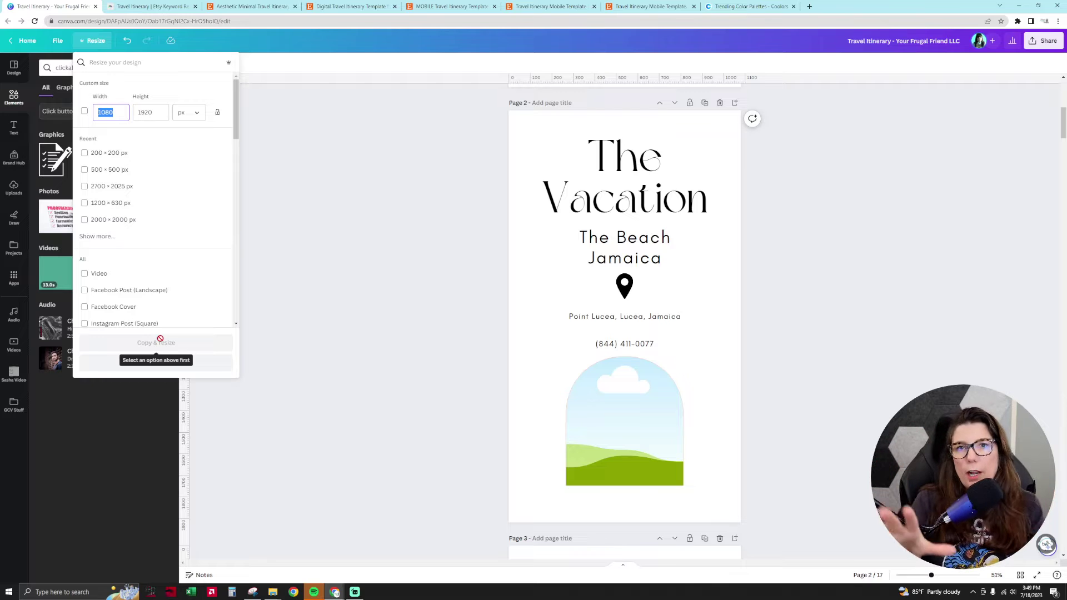
left_click(845, 467)
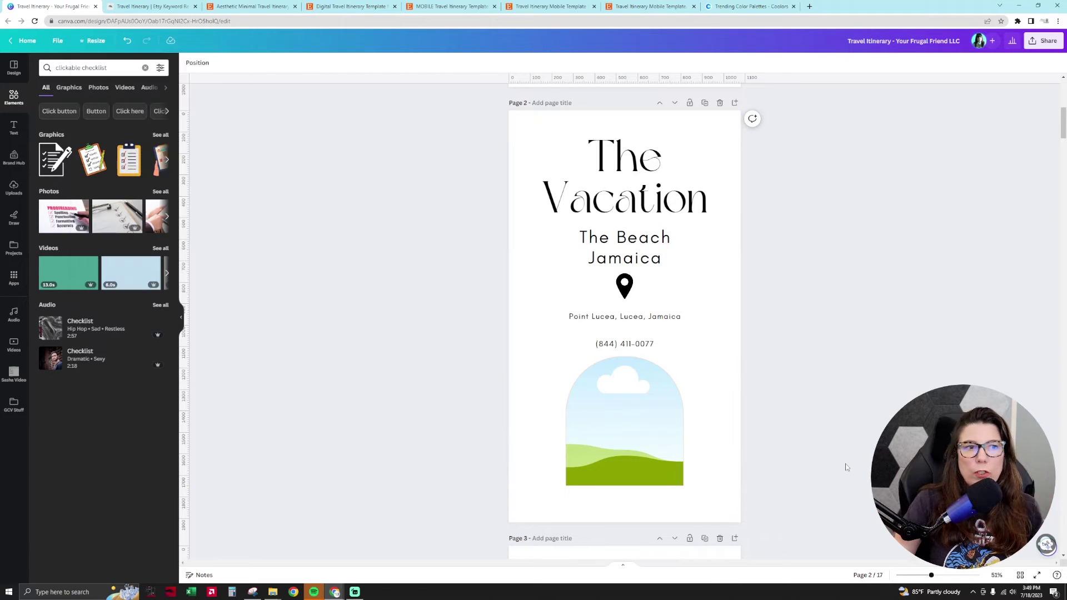
Examine the home icon above the Table of Contents heading on page 3 and compare with the cover page
scroll(842, 457, "down", 6)
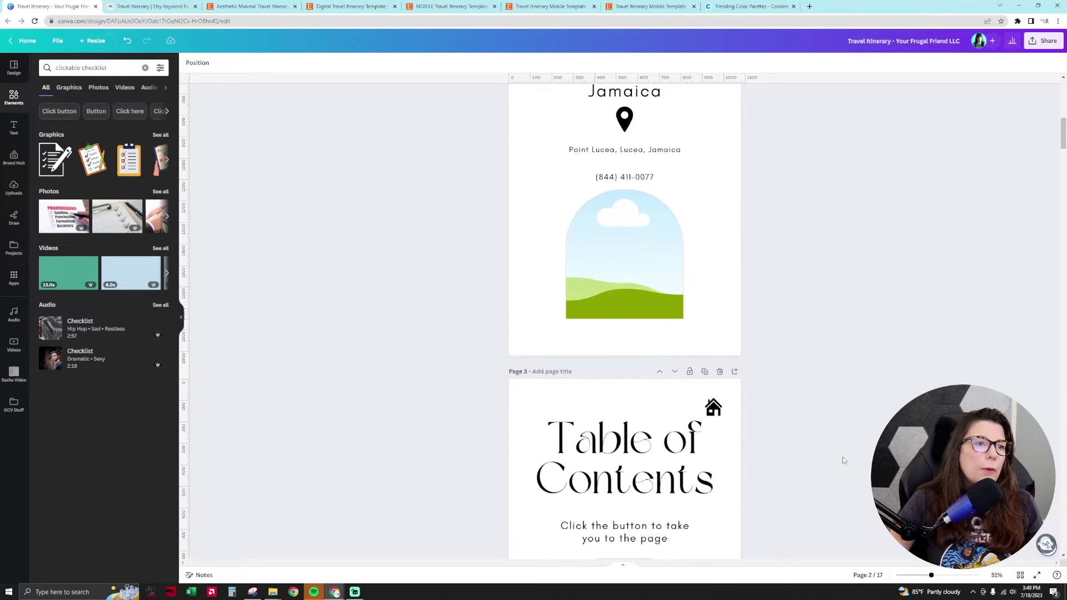
left_click(713, 198)
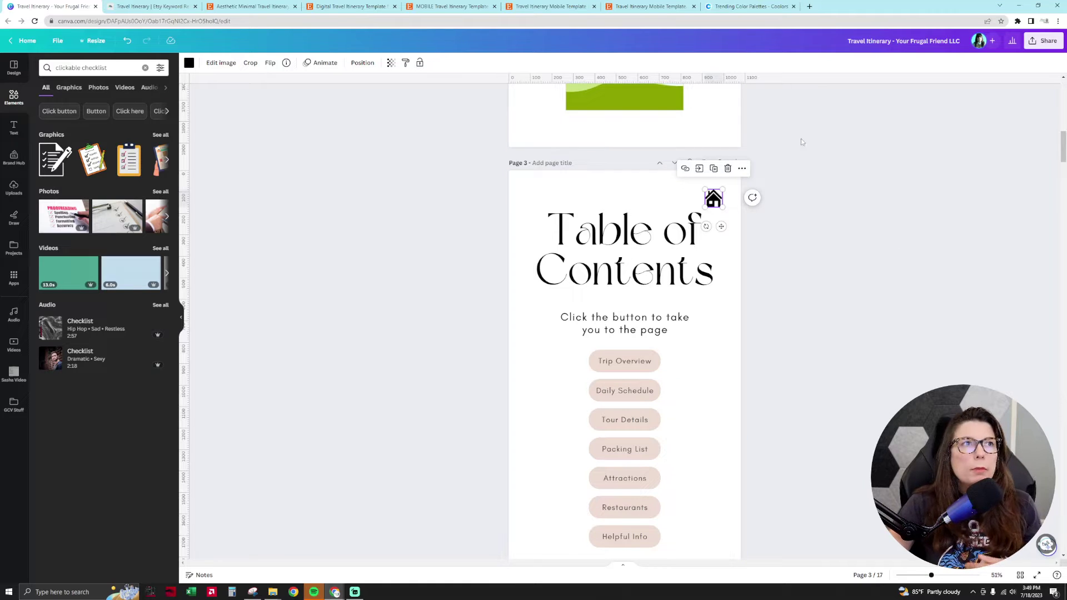
left_click(846, 222)
scroll(846, 222, "up", 5)
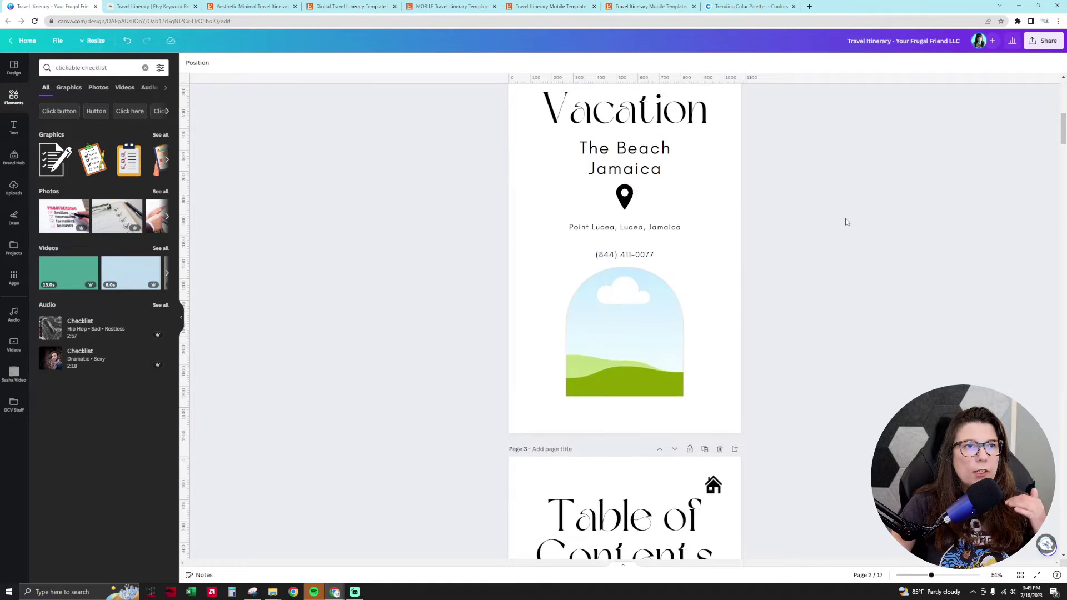
scroll(846, 222, "down", 3)
scroll(846, 222, "down", 2)
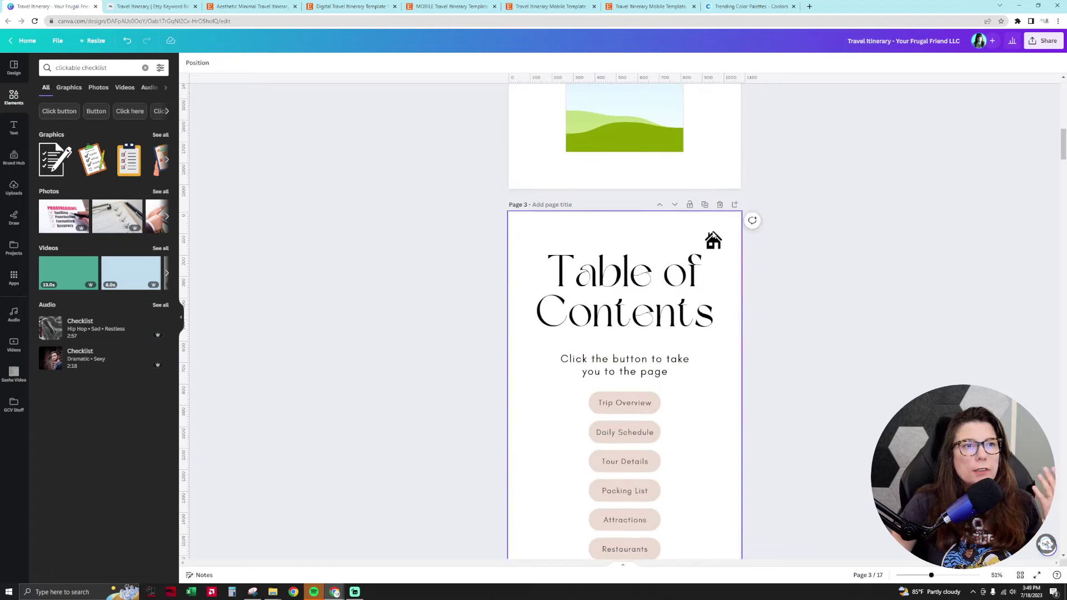
left_click(713, 240)
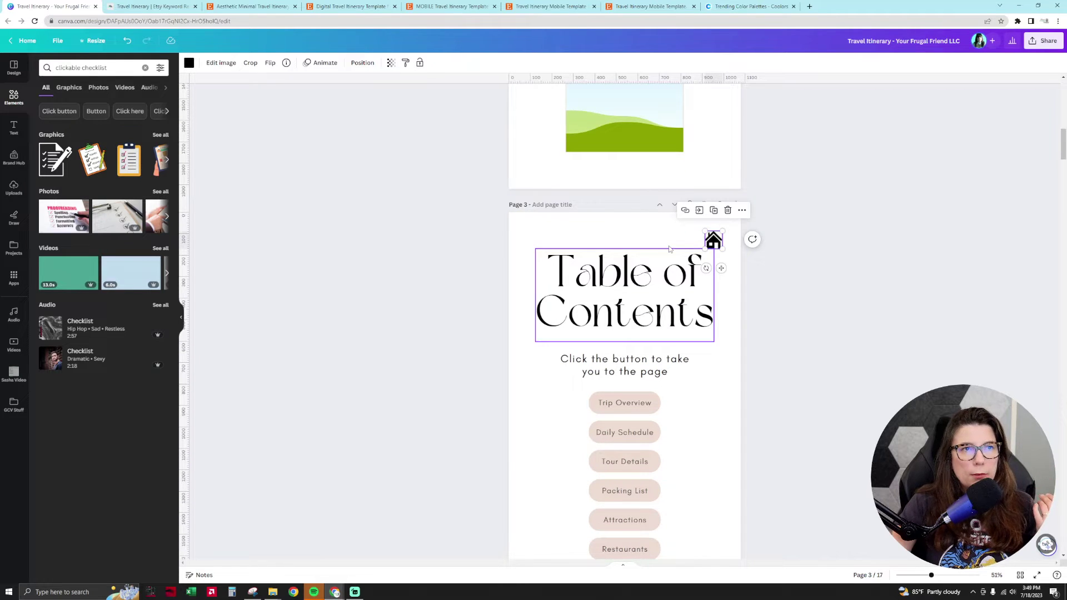
scroll(670, 249, "up", 4)
left_click(716, 209)
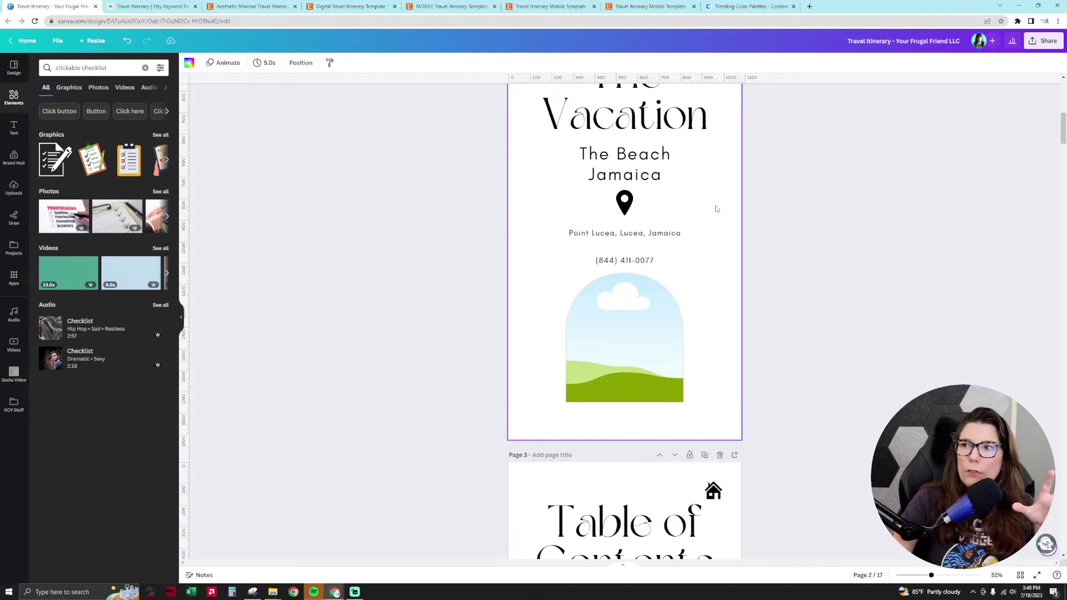
Inspect the Trip Overview and Daily Schedule buttons on the Table of Contents page
scroll(716, 208, "down", 4)
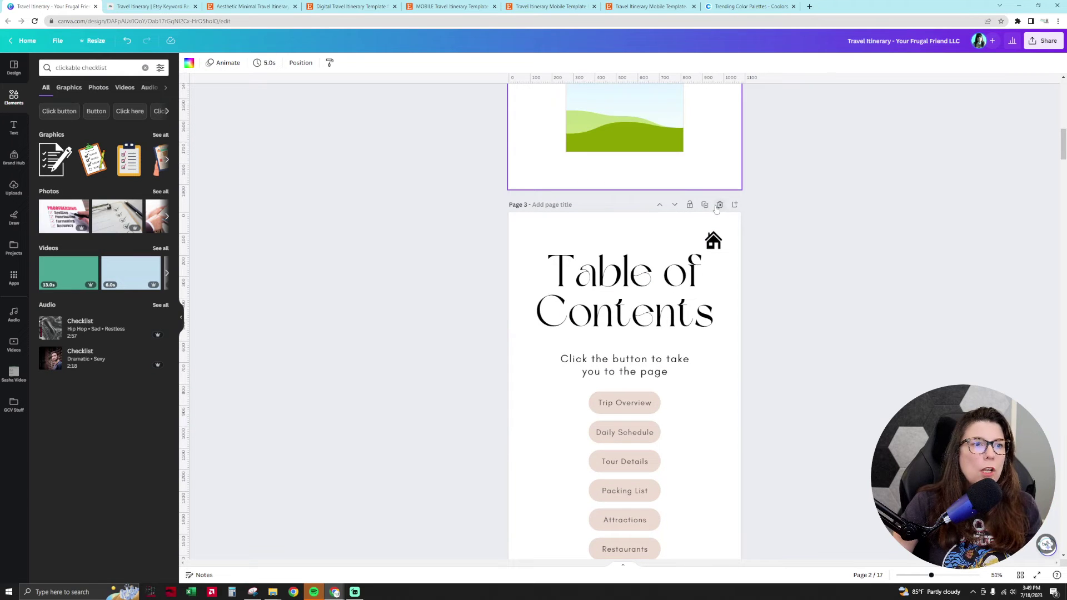
left_click(639, 403)
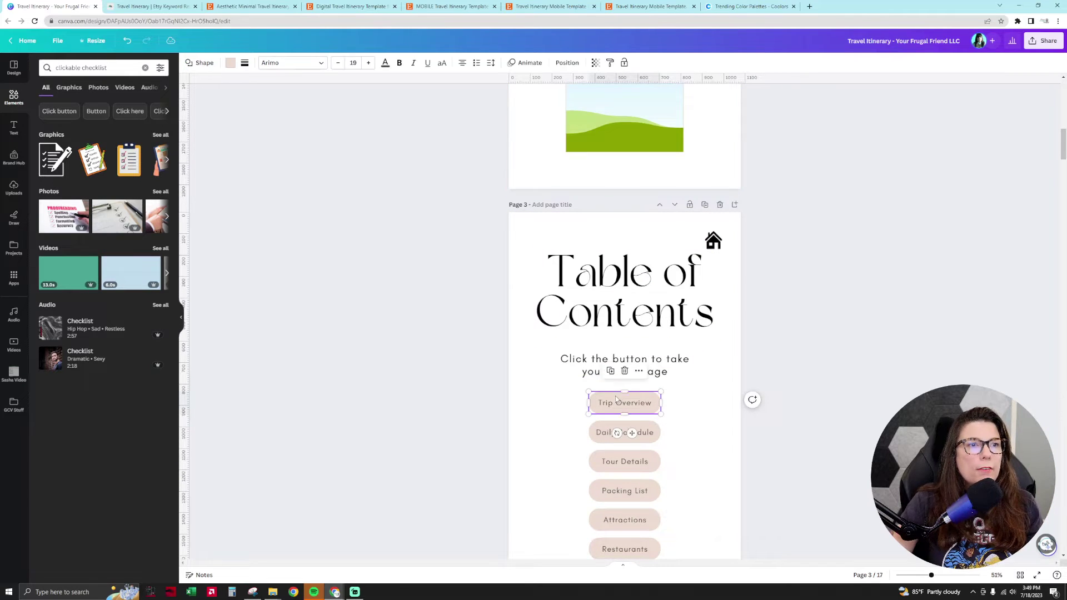
left_click(645, 442)
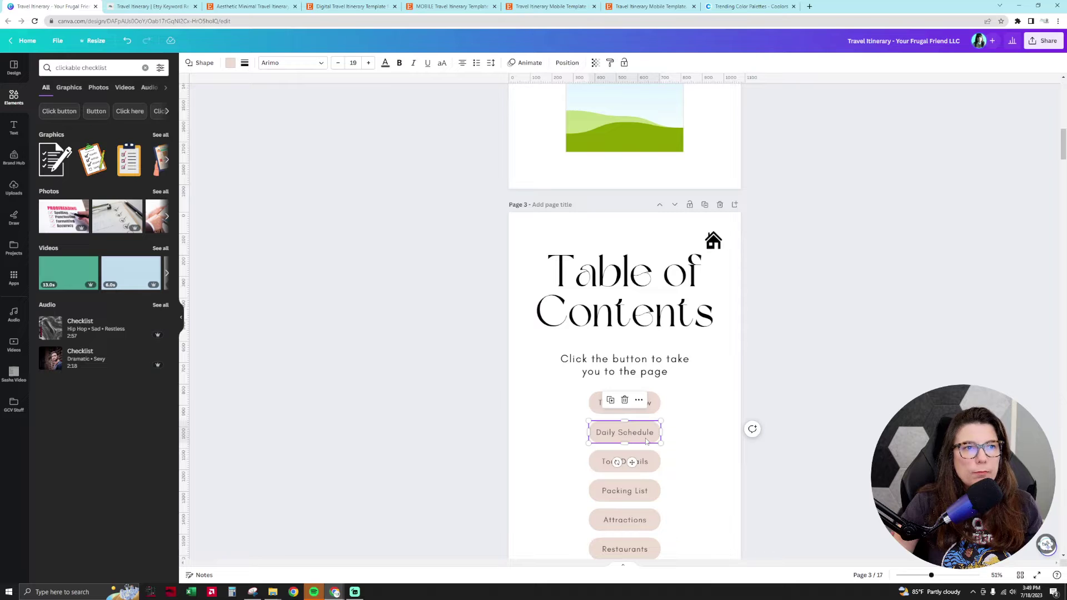
left_click(707, 441)
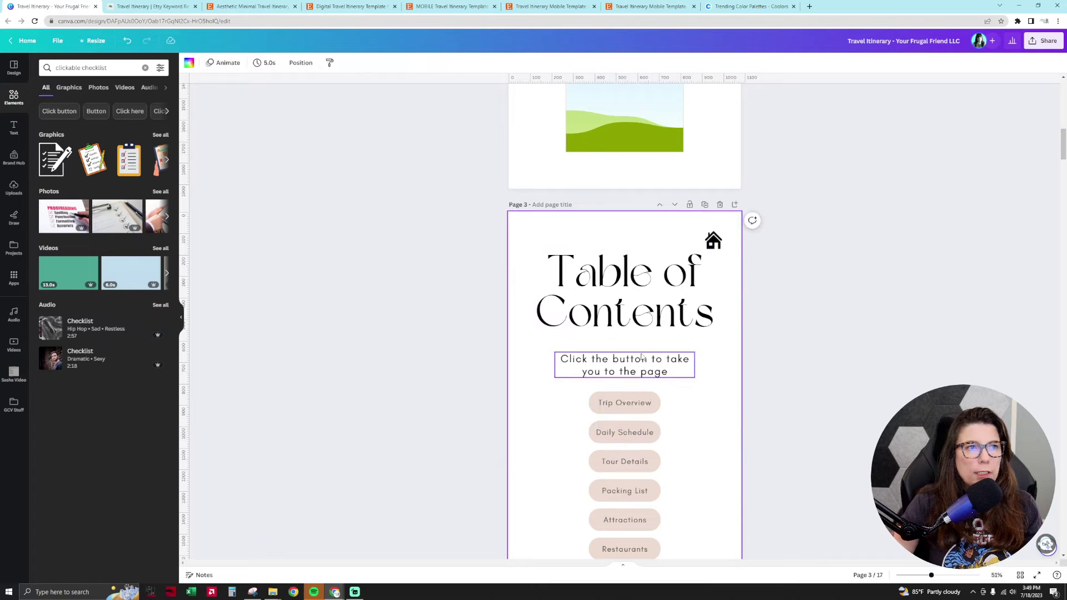
left_click(647, 297)
left_click(696, 450)
Add a rounded square shape to the Table of Contents page and reshape it into a pill beside the Trip Overview button
left_click(625, 402)
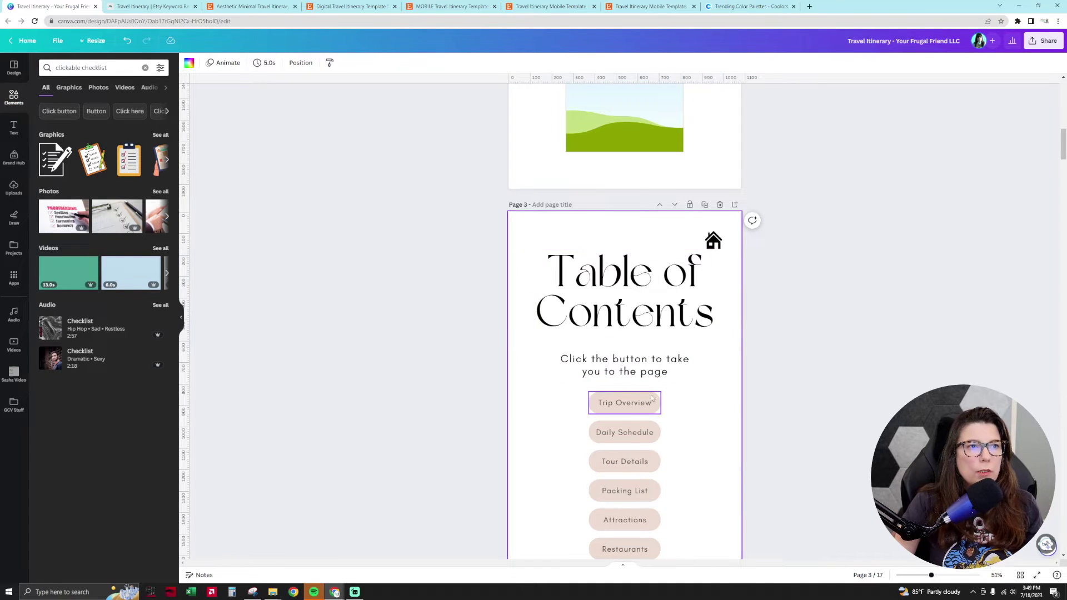
left_click(14, 97)
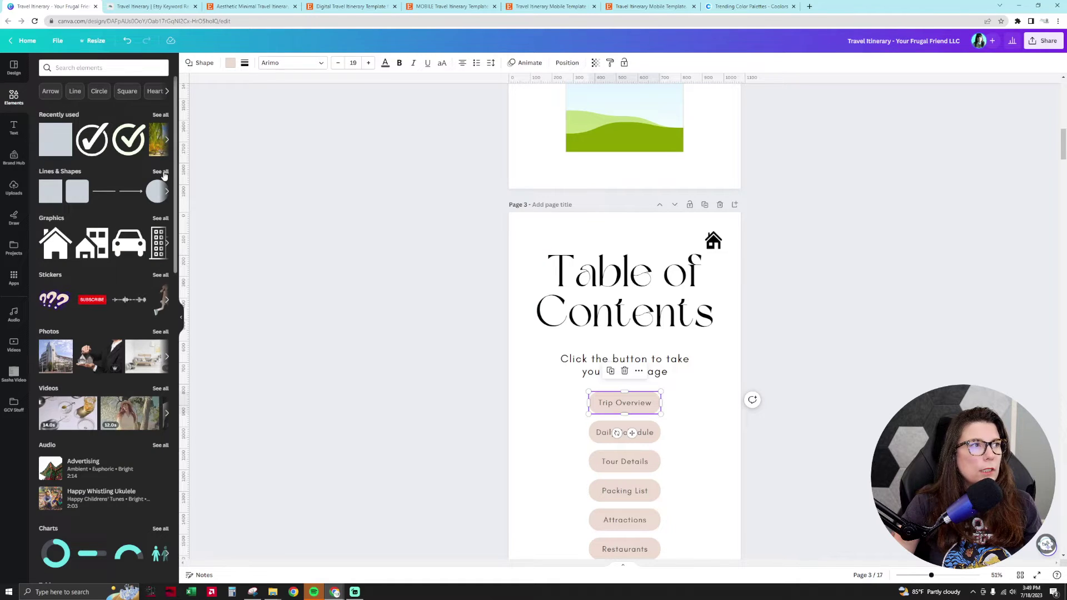
left_click(160, 172)
left_click(100, 269)
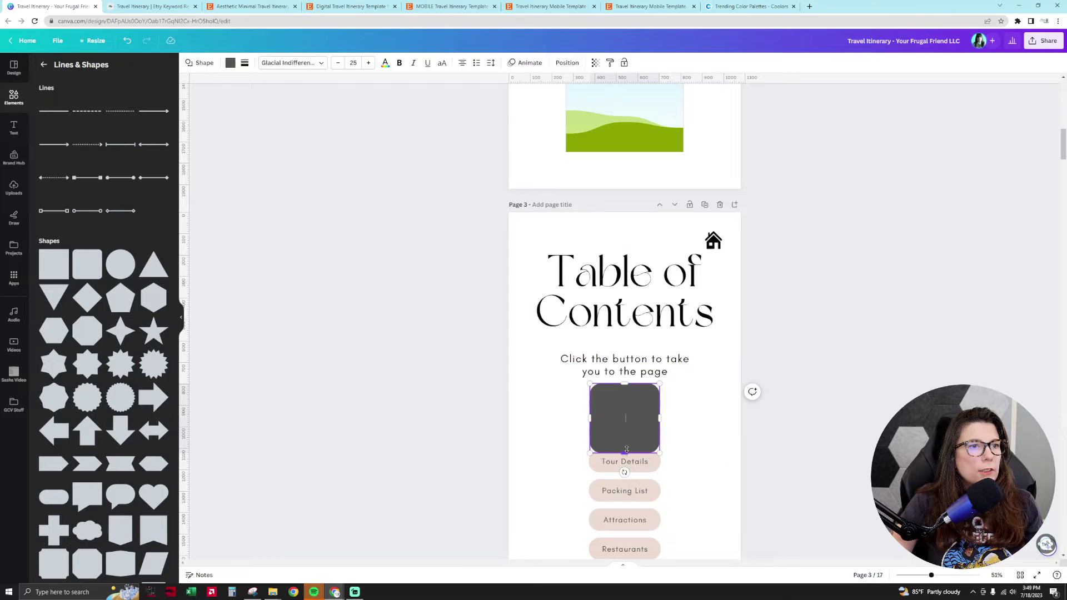
left_click_drag(626, 449, 726, 403)
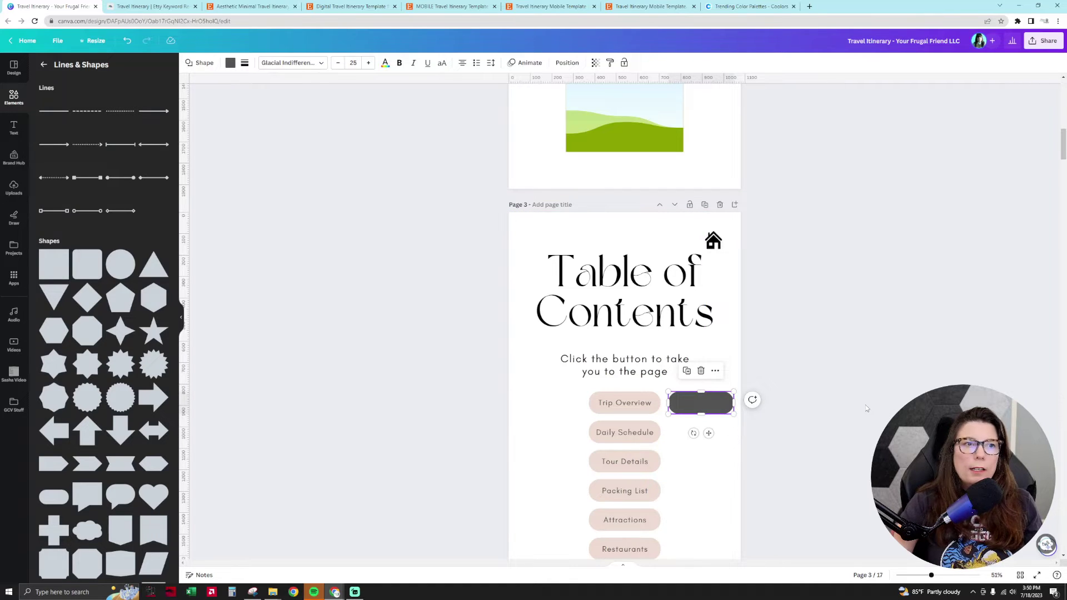
Compare the dark pill shape with the Trip Overview button by placing it on top, and delete the pill
left_click(646, 403)
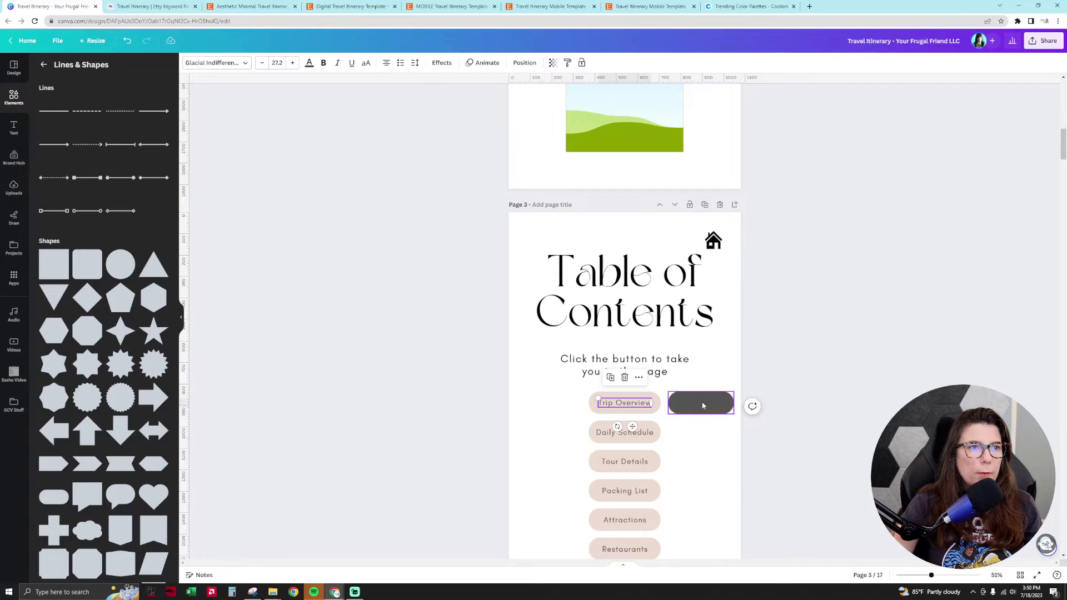
mouse_move(646, 403)
left_mouse_down()
mouse_move(651, 434)
mouse_move(646, 402)
left_mouse_up()
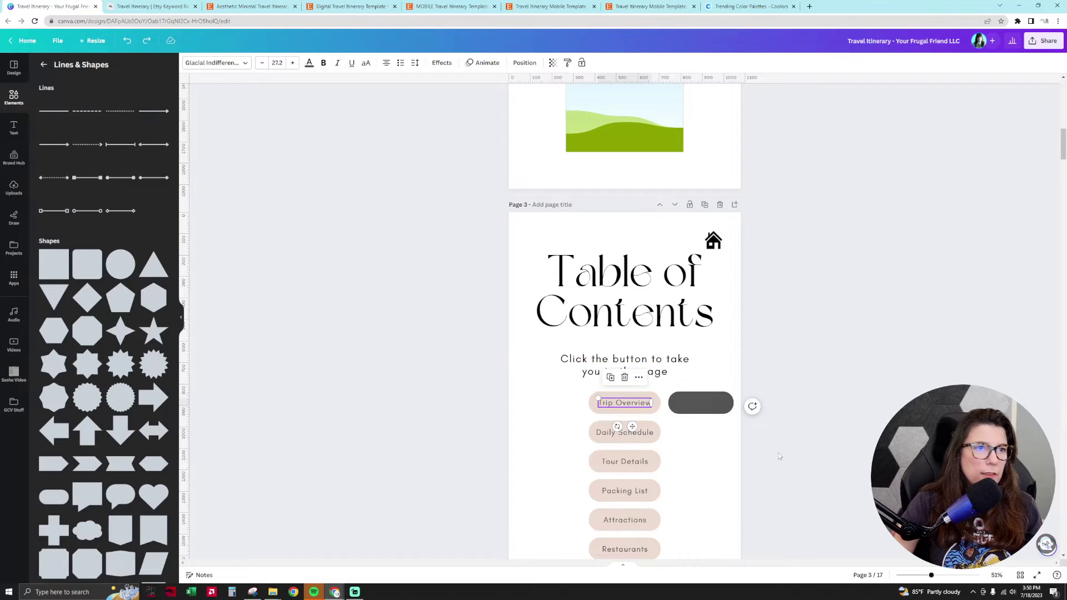
left_click(720, 399)
left_click_drag(720, 399, 644, 397)
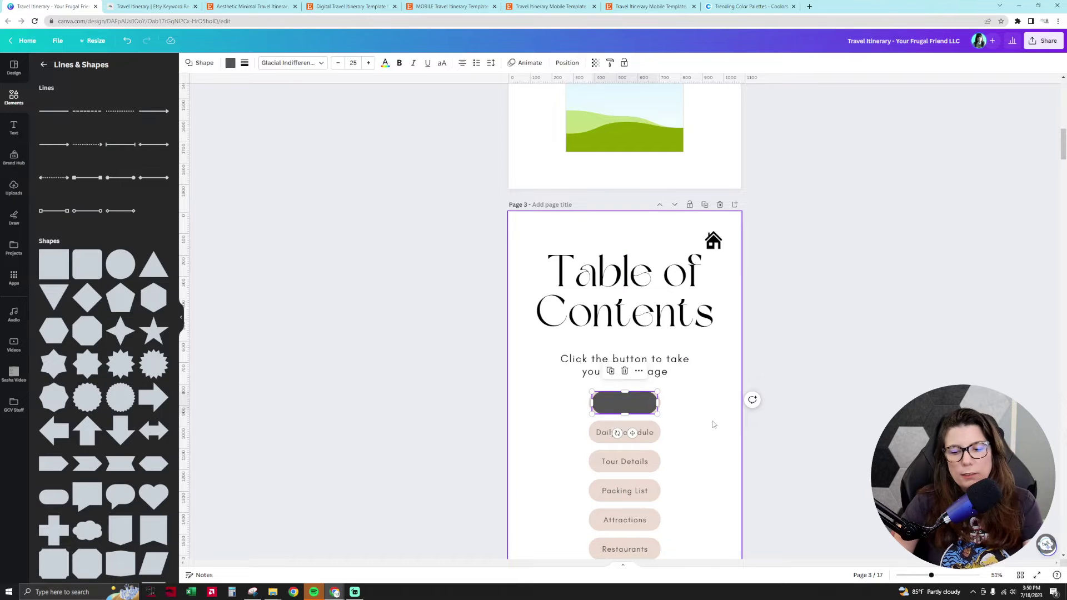
key("Delete")
Review the list of Table of Contents buttons from Trip Overview down to Helpful Info, and the start of page 4
scroll(714, 425, "down", 5)
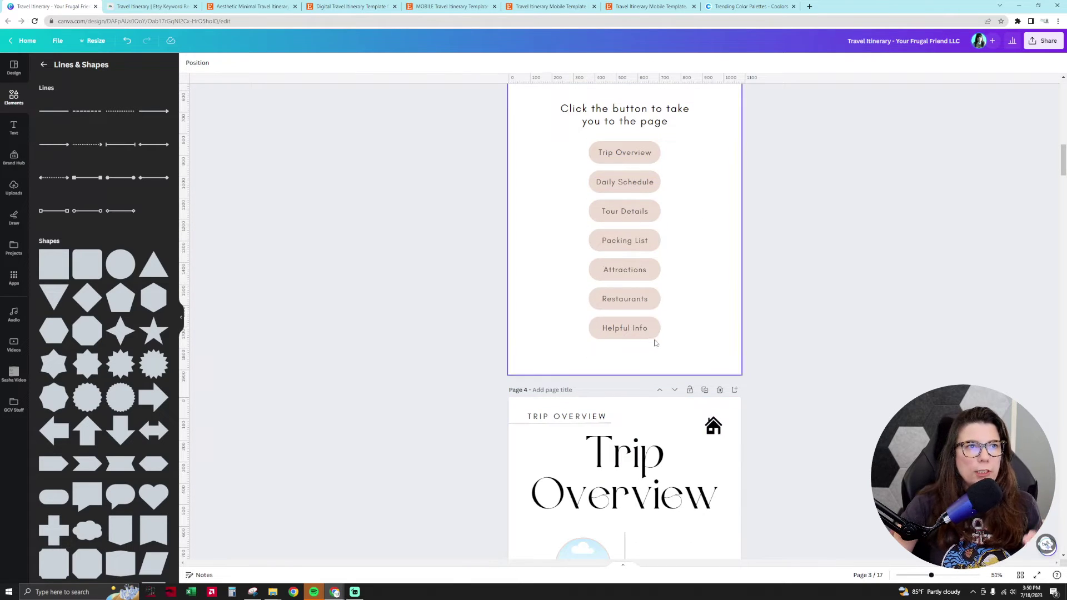
scroll(656, 343, "up", 3)
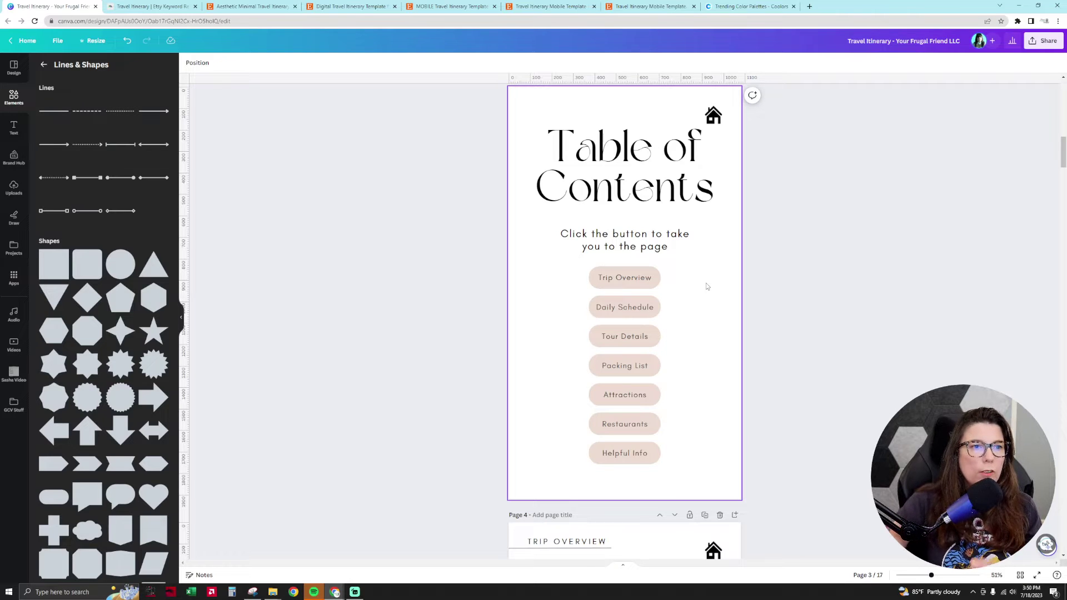
scroll(706, 285, "down", 3)
scroll(694, 222, "up", 2)
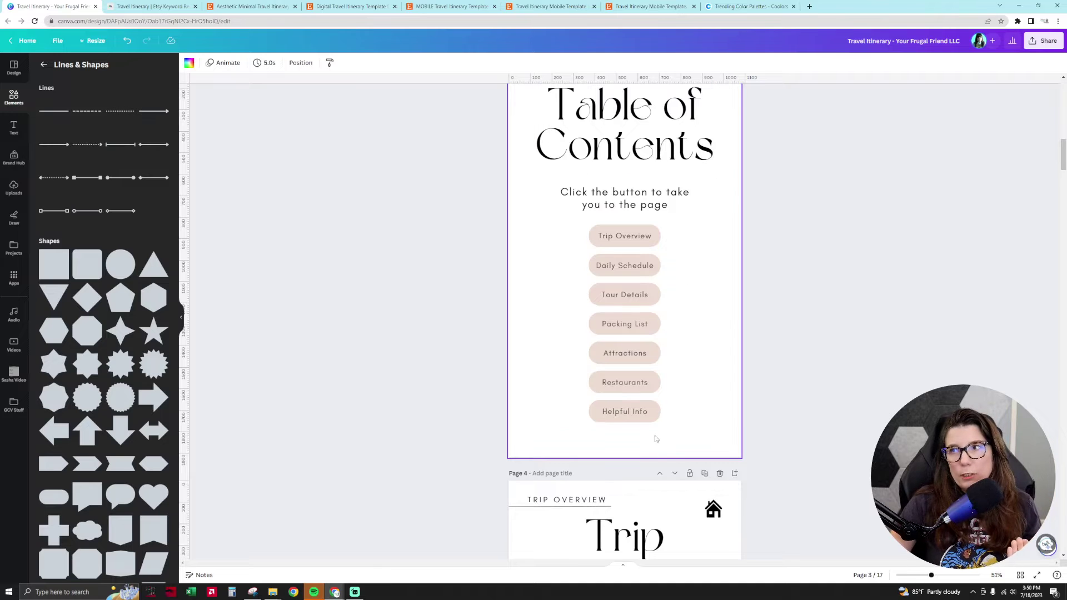
scroll(656, 439, "down", 3)
left_click(656, 438)
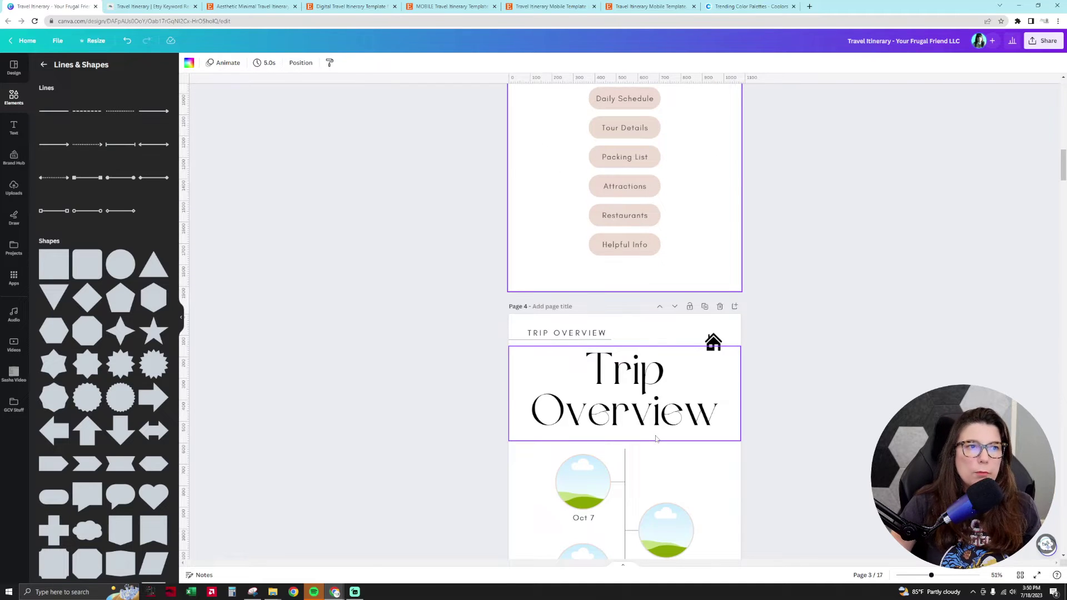
Inspect the small TRIP OVERVIEW header text and the thin line beneath it on page 4
scroll(672, 421, "up", 1)
left_click(556, 375)
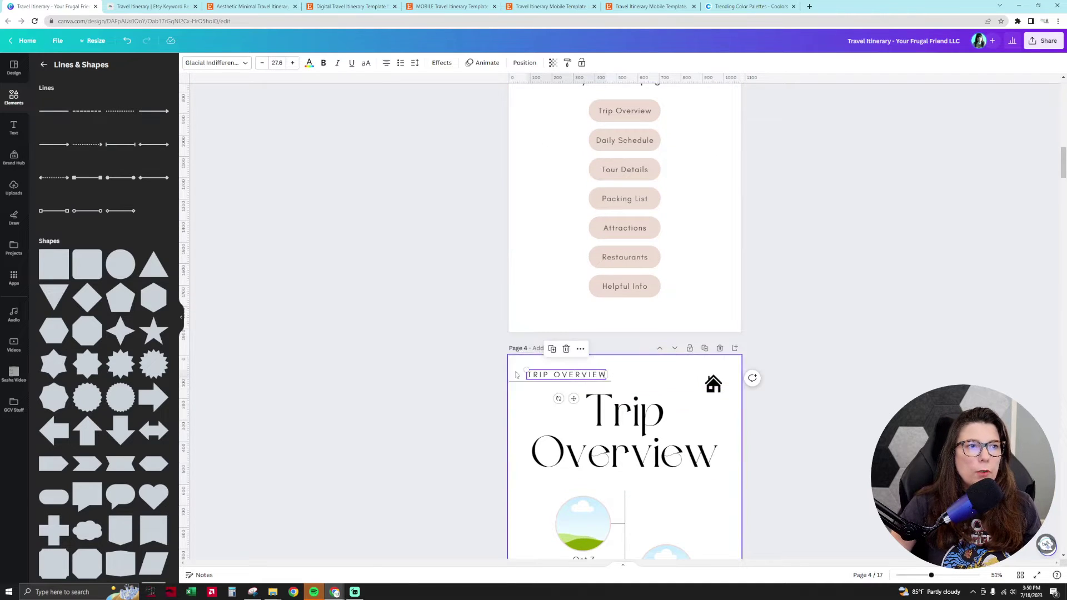
left_click(515, 382)
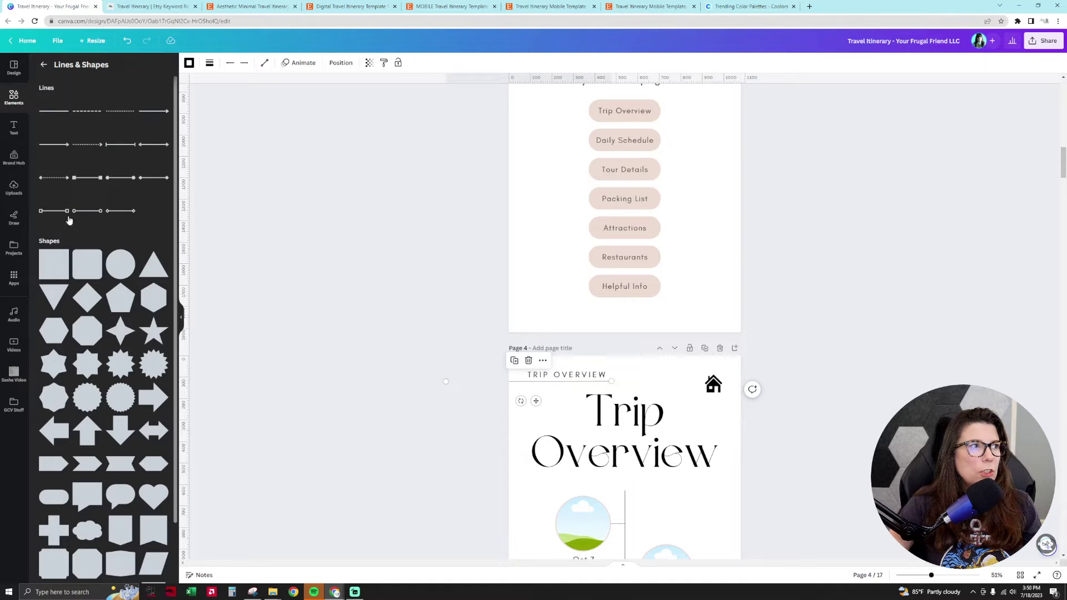
Add a straight line in the open area above page 4's Oct 8-10 photo and set its line weight to 1
left_click(51, 113)
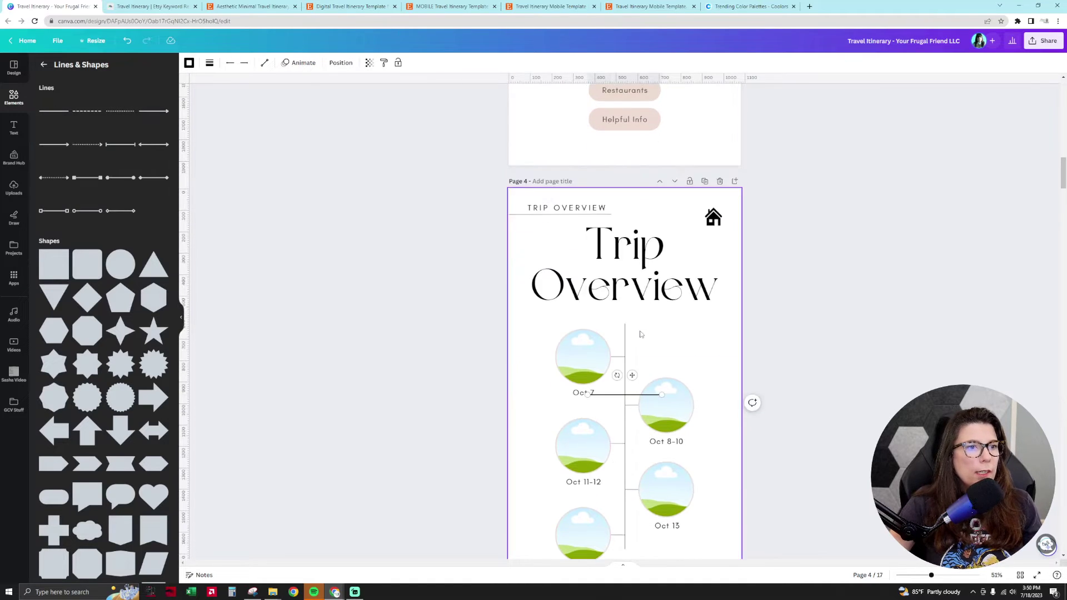
left_click_drag(620, 398, 675, 345)
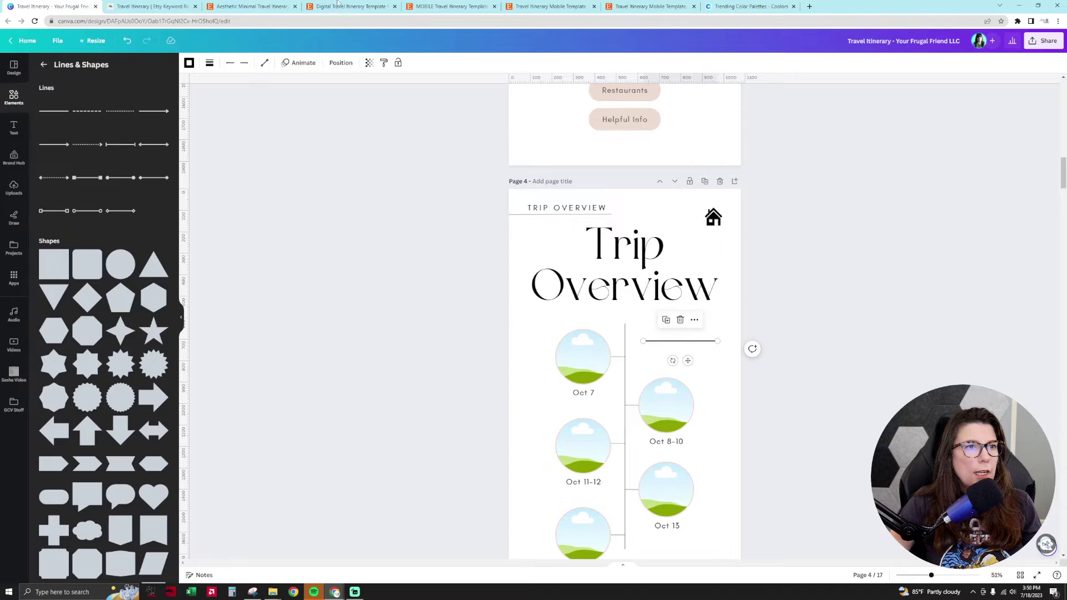
left_click(210, 62)
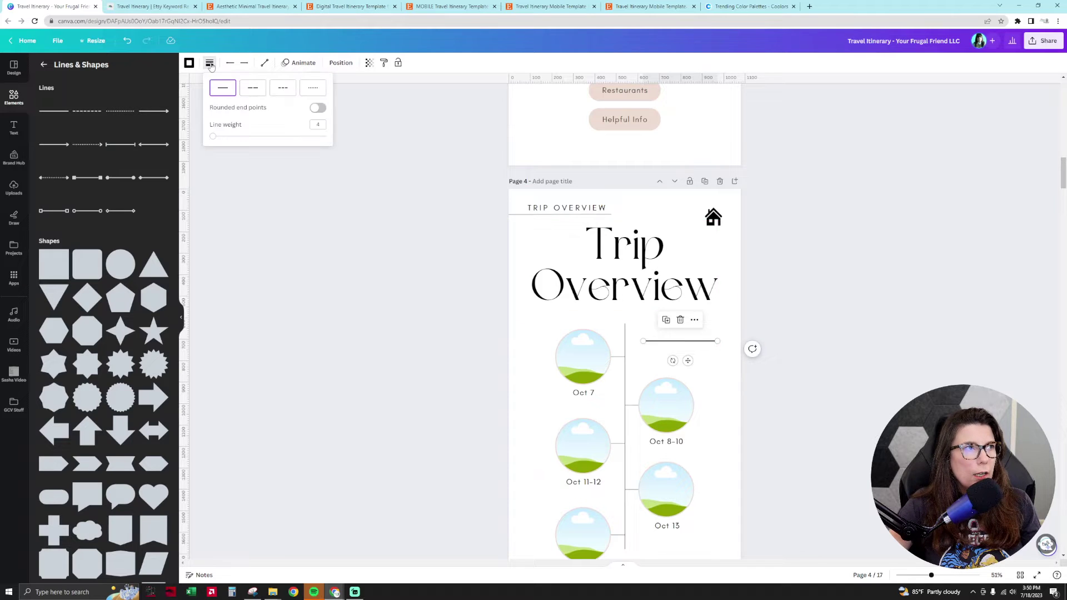
left_click(319, 125)
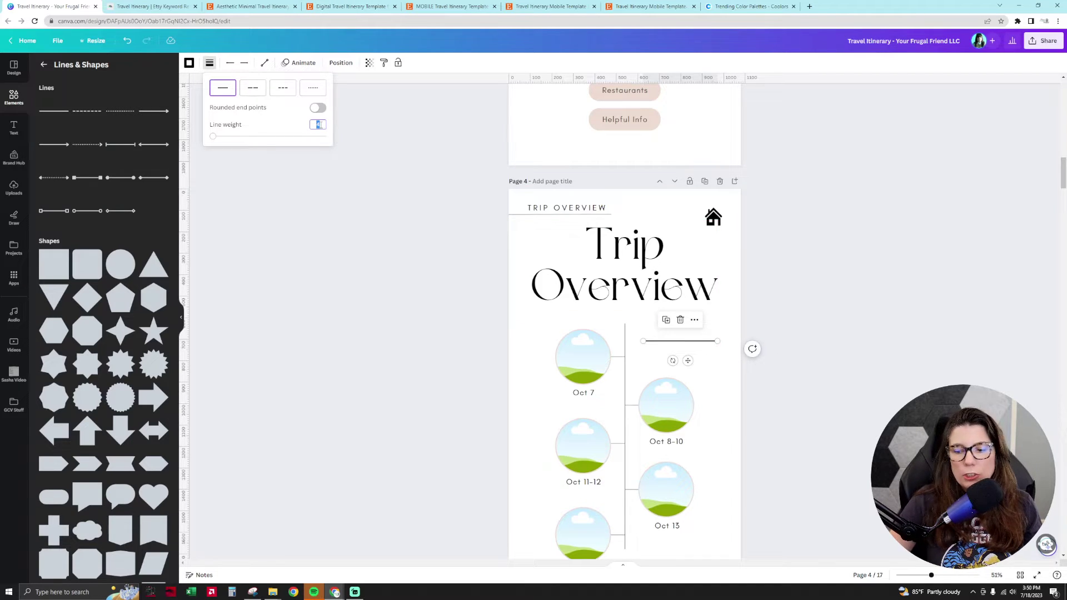
type("1")
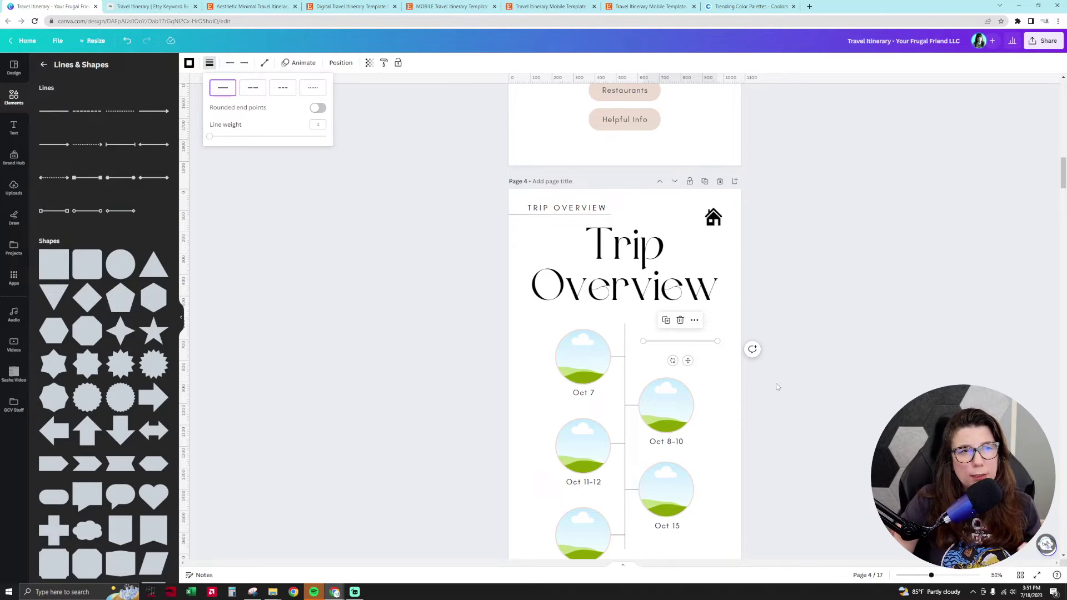
left_click_drag(652, 341, 610, 215)
left_click(652, 211)
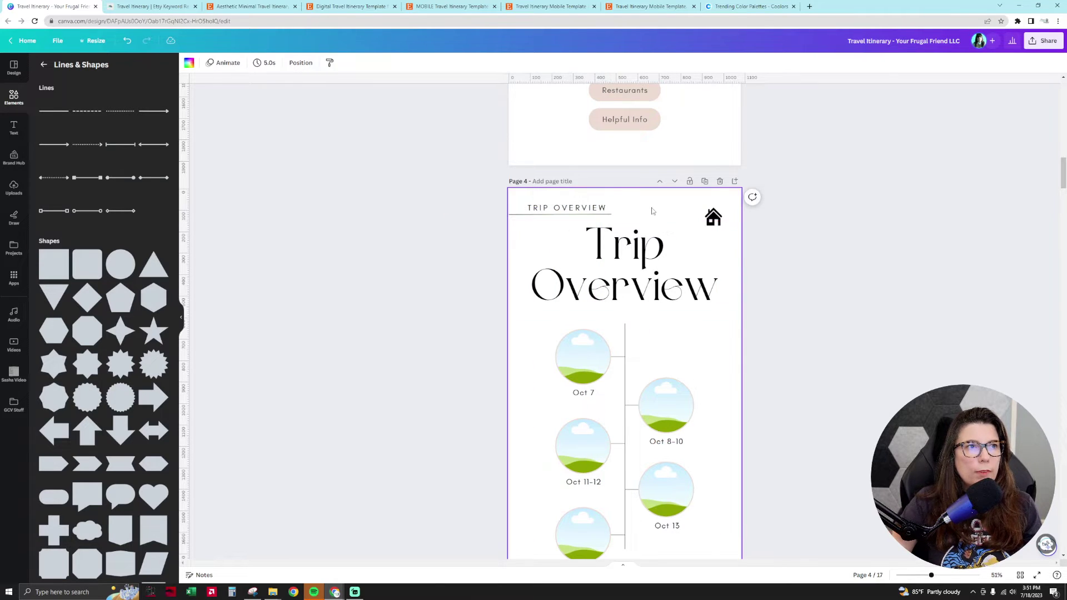
Examine page 4's TRIP OVERVIEW header and underline, and compare them with the DAILY SCHEDULE header on page 5
left_click(586, 218)
key("Escape")
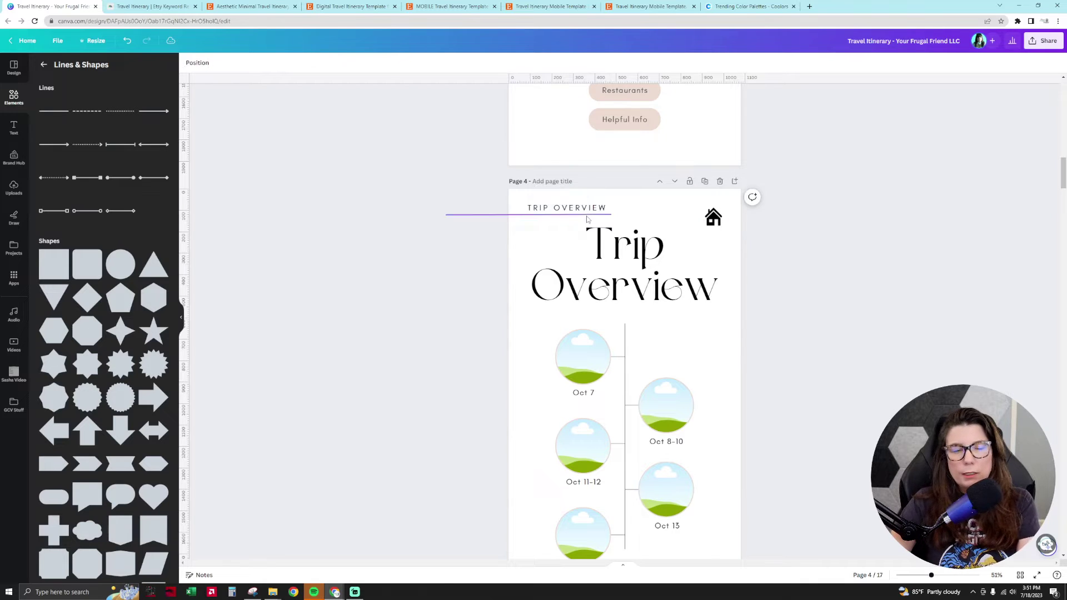
scroll(571, 144, "down", 2)
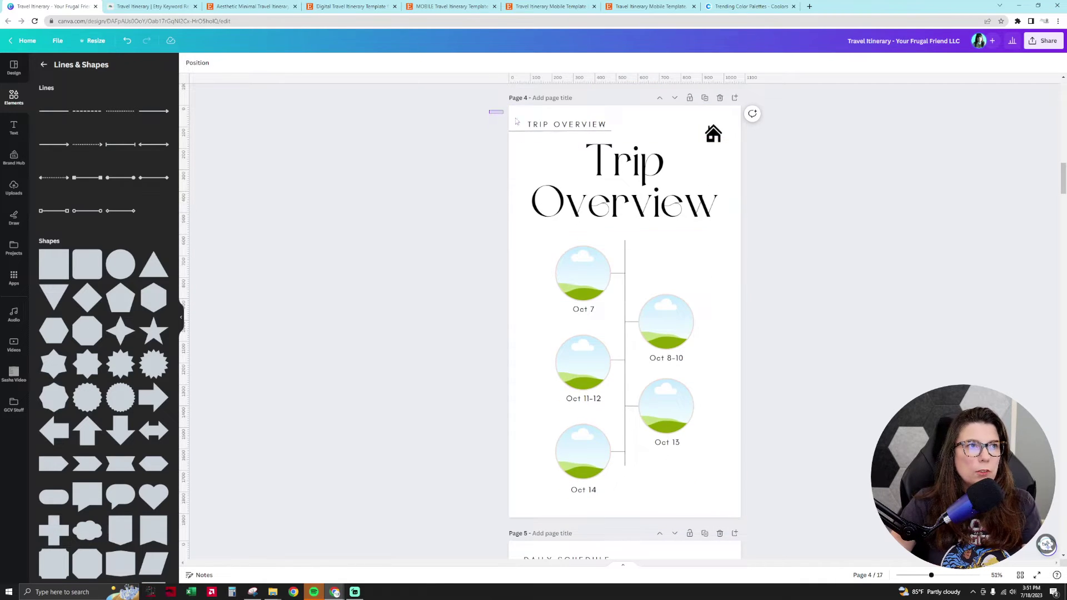
left_click_drag(490, 111, 611, 140)
left_click(816, 175)
scroll(815, 250, "down", 5)
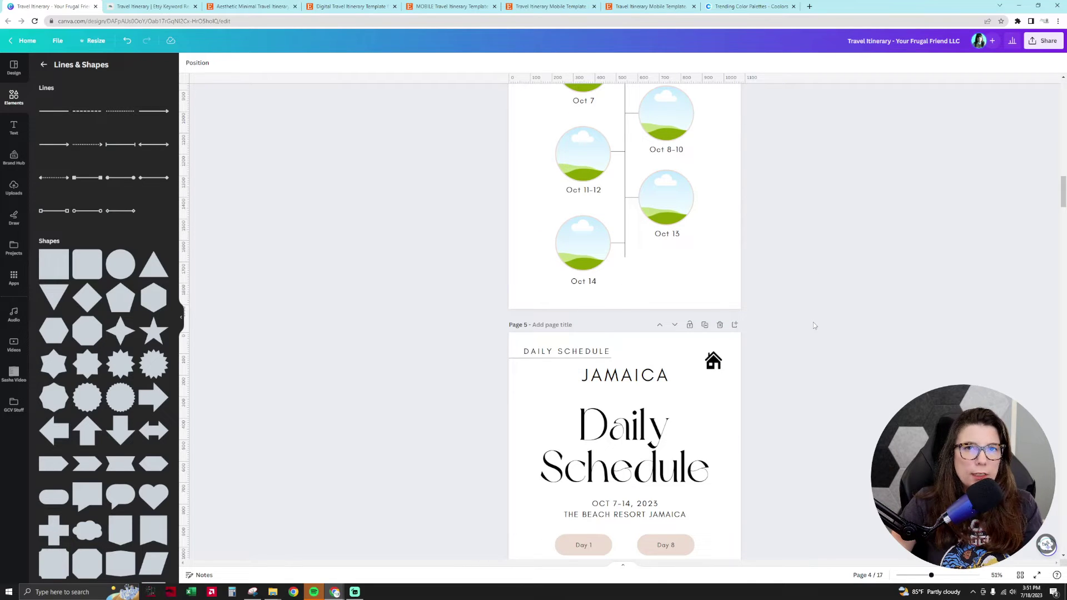
scroll(471, 280, "up", 7)
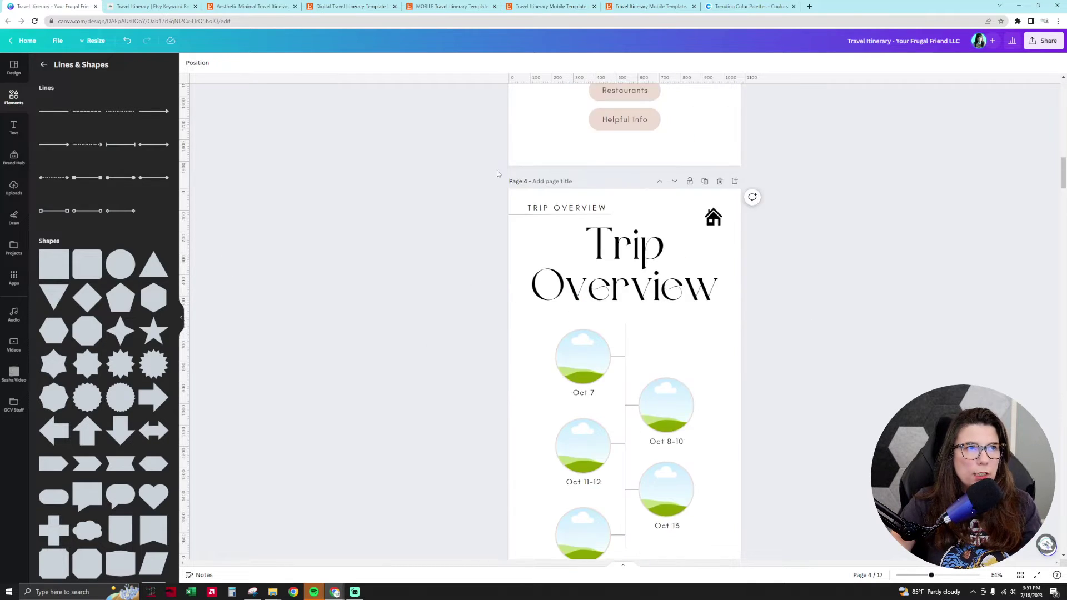
Paste a copy of page 4's TRIP OVERVIEW header and underline onto page 5, and undo the paste
left_click_drag(488, 192, 559, 238)
left_click(484, 197)
left_click_drag(485, 199, 543, 221)
scroll(543, 221, "down", 1)
scroll(546, 226, "down", 6)
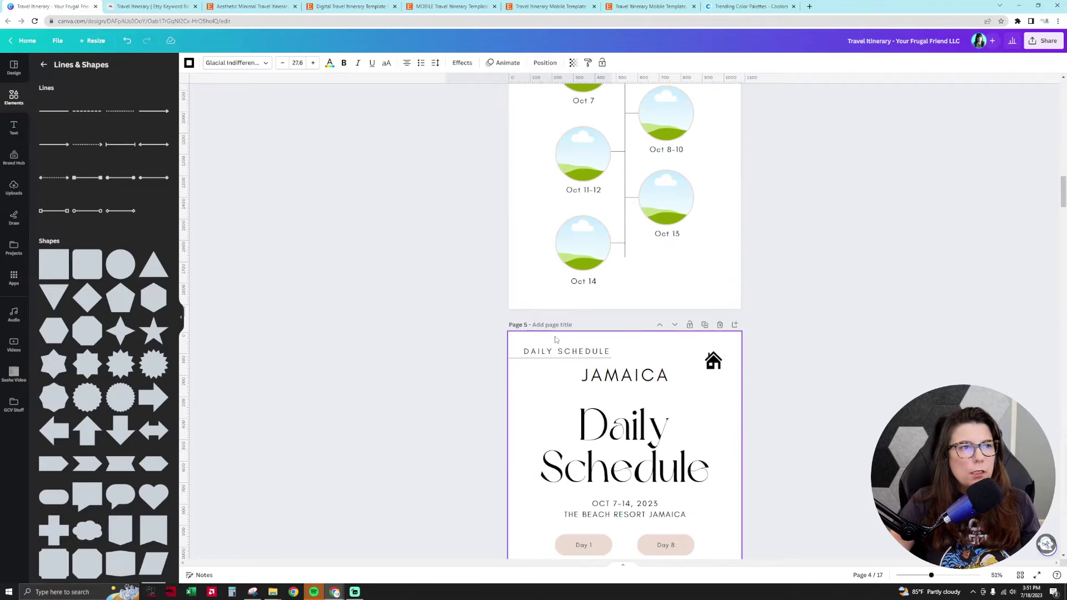
left_click_drag(495, 343, 552, 380)
key("ctrl+v")
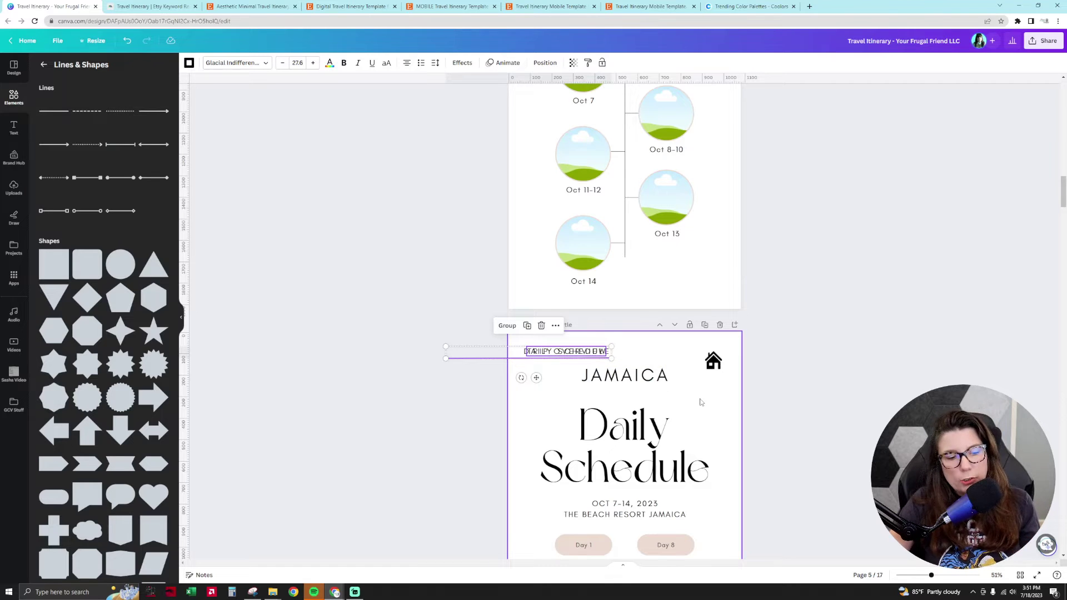
key("ctrl+z")
Inspect the home icon on the Daily Schedule page and look at the house graphics in the element library
scroll(812, 414, "down", 3)
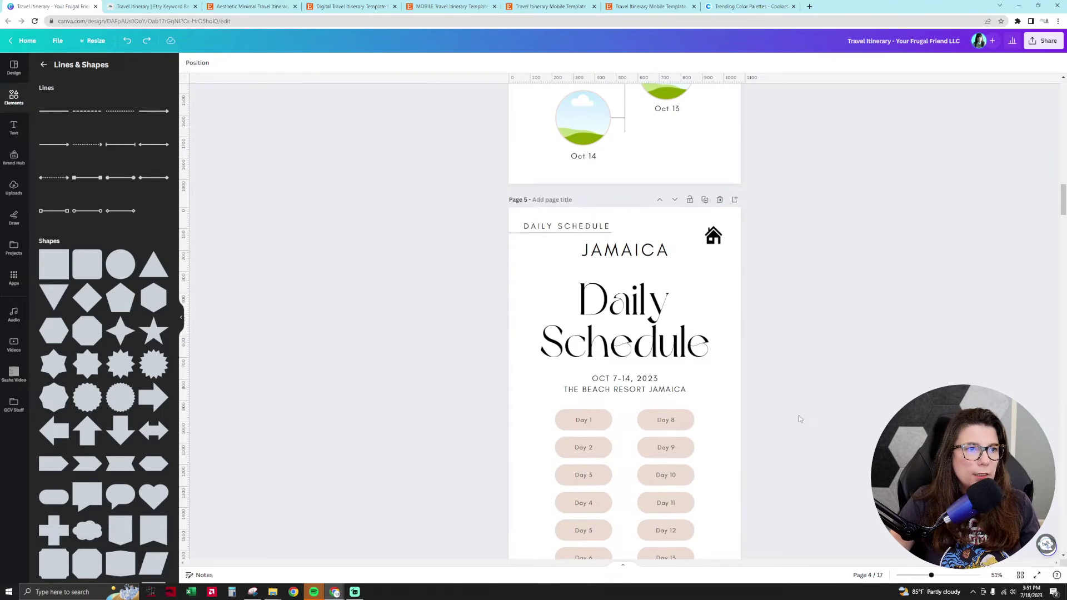
left_click(714, 236)
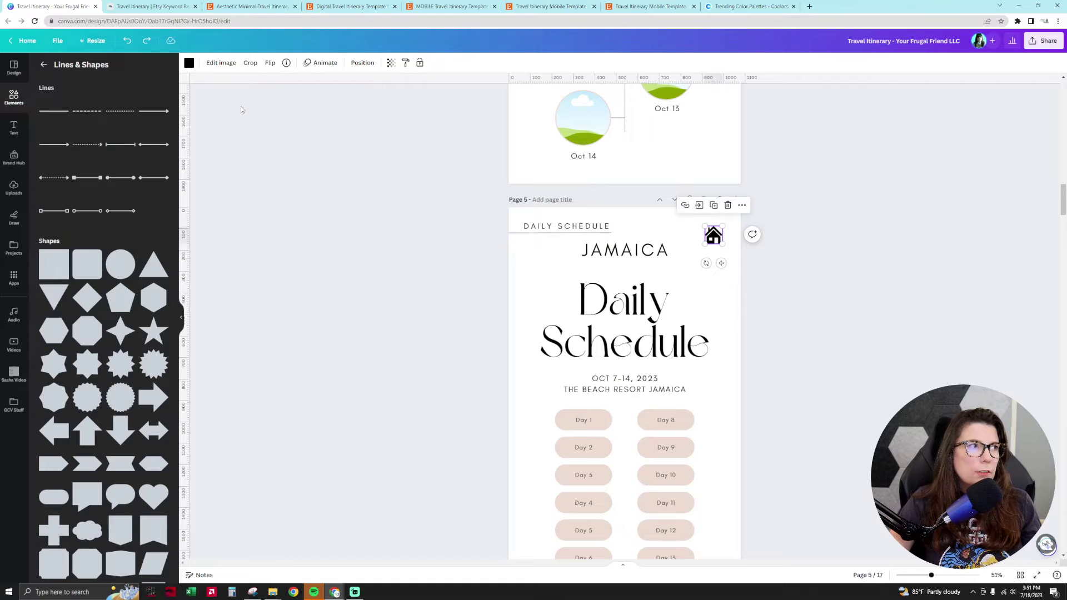
left_click(14, 98)
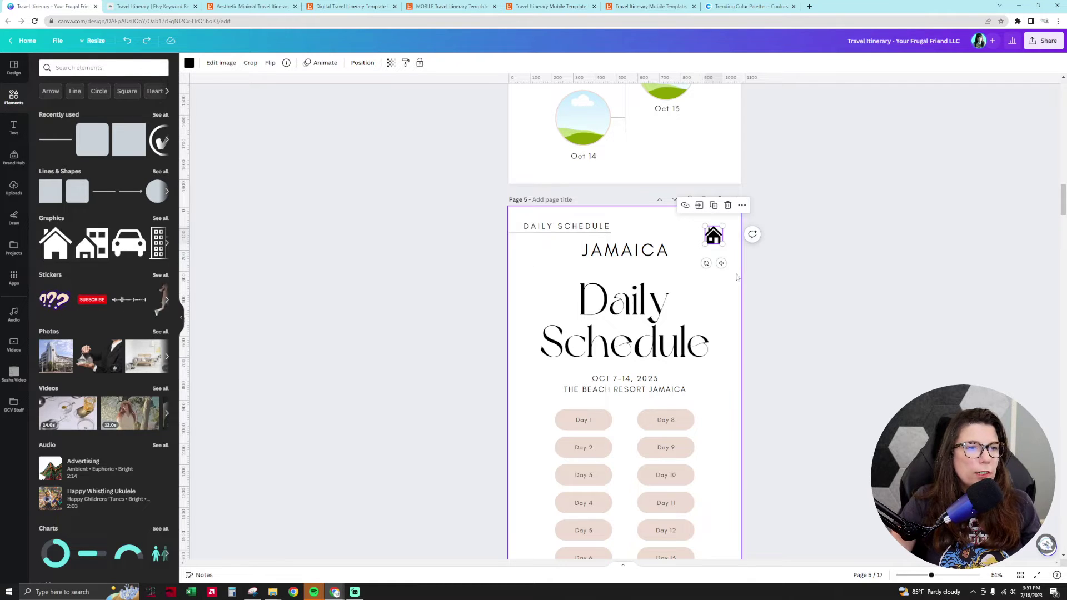
left_click(831, 276)
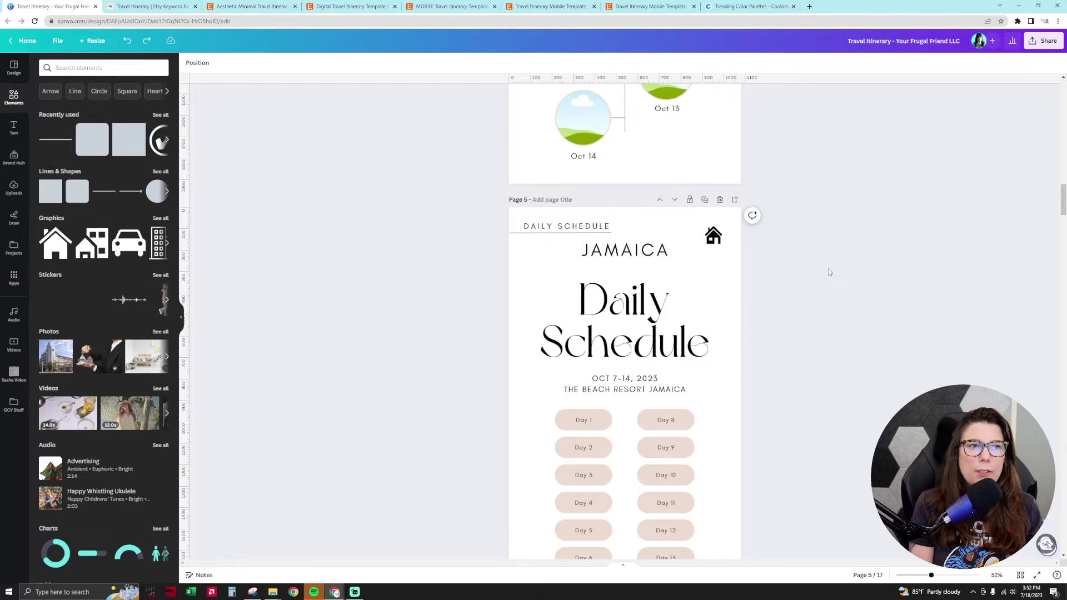
Check the Daily Schedule title's font, the JAMAICA heading and the home icon on page 5
left_click(699, 362)
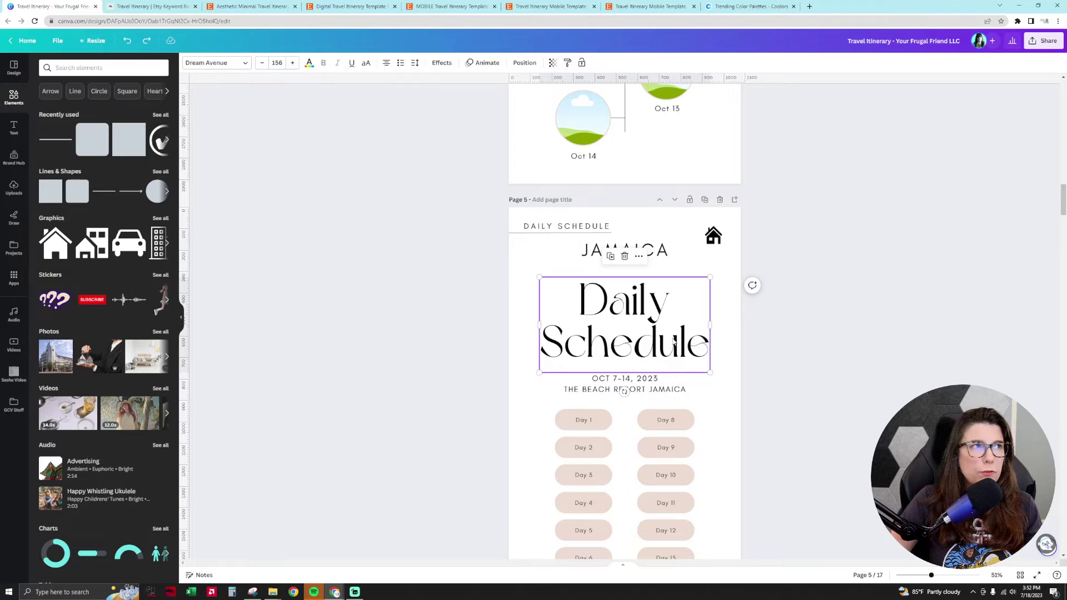
left_click(656, 249)
left_click(710, 242)
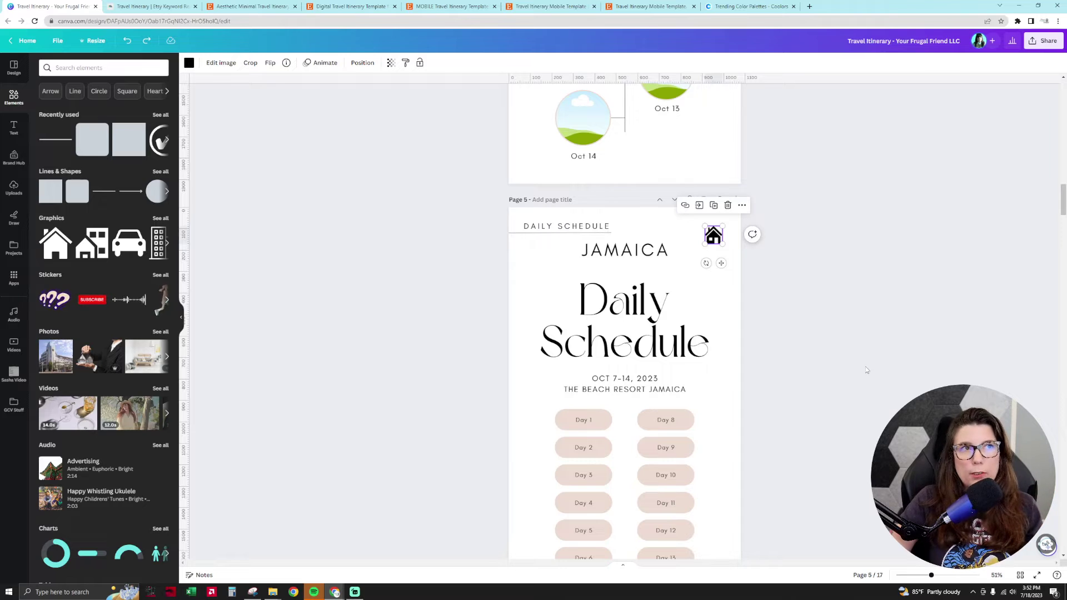
Select the circular Oct 7 photo frame on page 4's Trip Overview and search the element library for "frame"
scroll(865, 369, "up", 5)
left_click(590, 236)
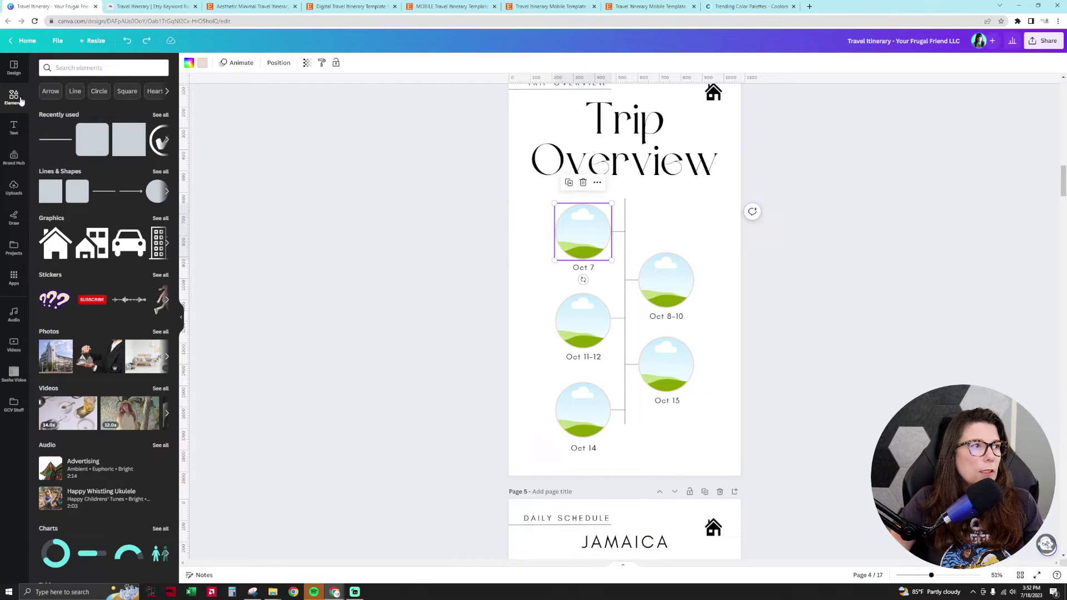
left_click(100, 67)
type("frame")
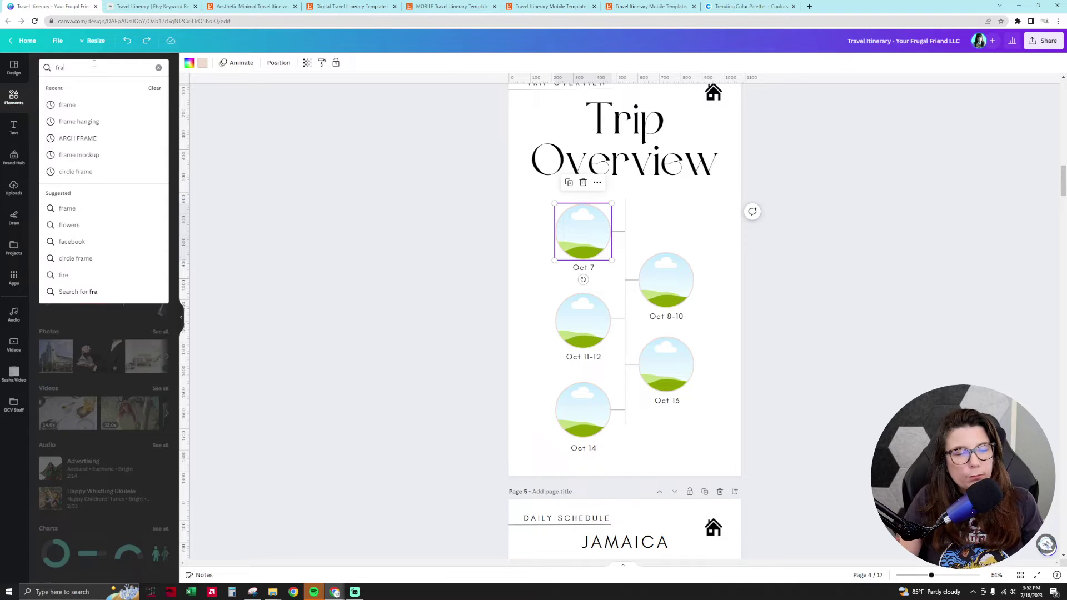
key("Return")
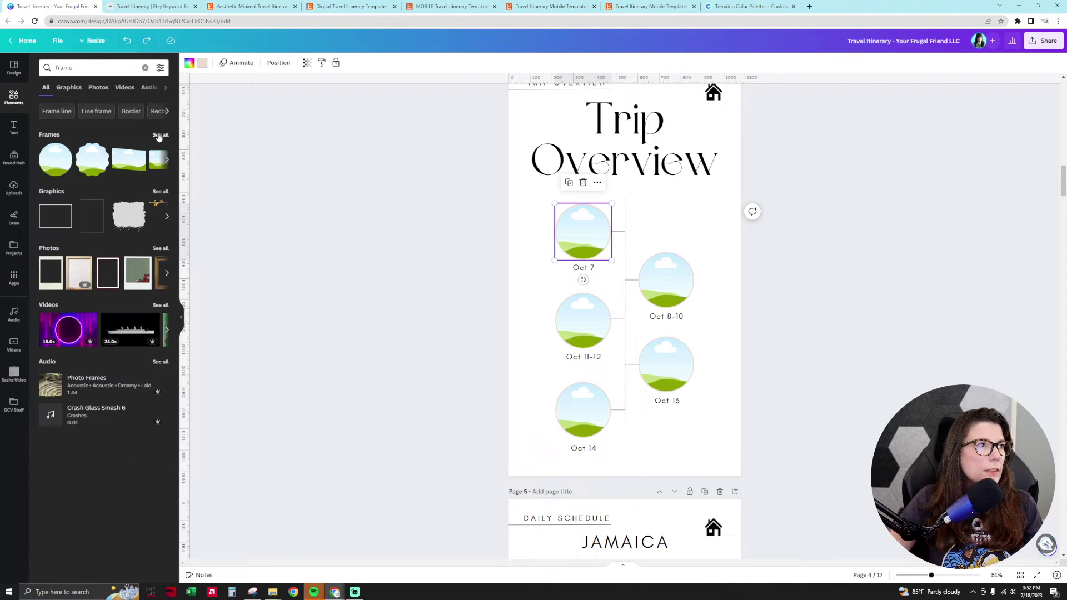
Add a circular bordered frame from the frames library to the Trip Overview page, recolour its border pale pink, and delete it
left_click(157, 136)
scroll(123, 333, "down", 5)
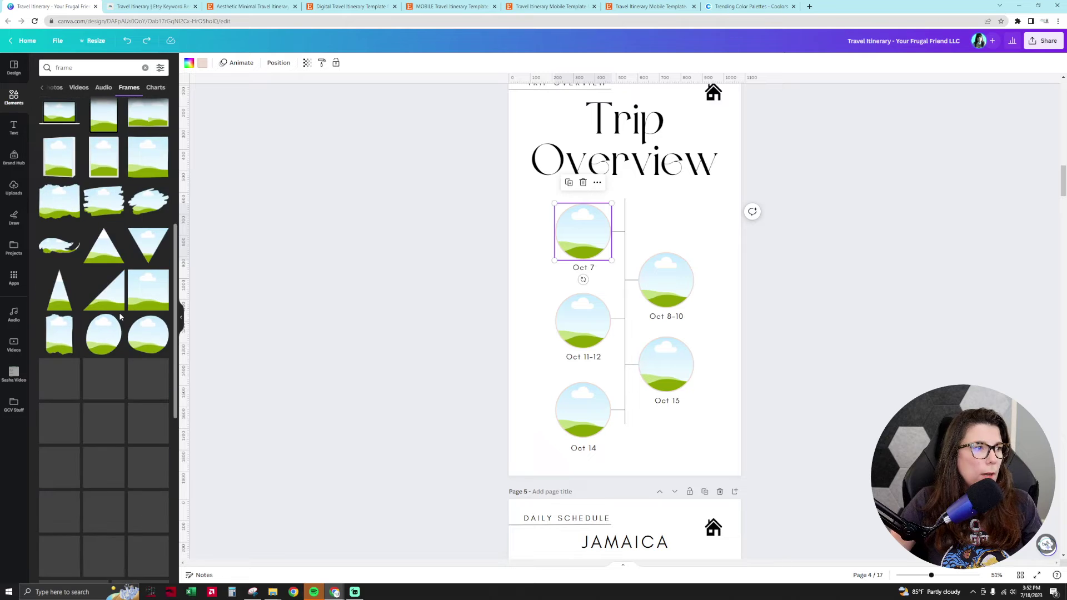
scroll(123, 333, "down", 4)
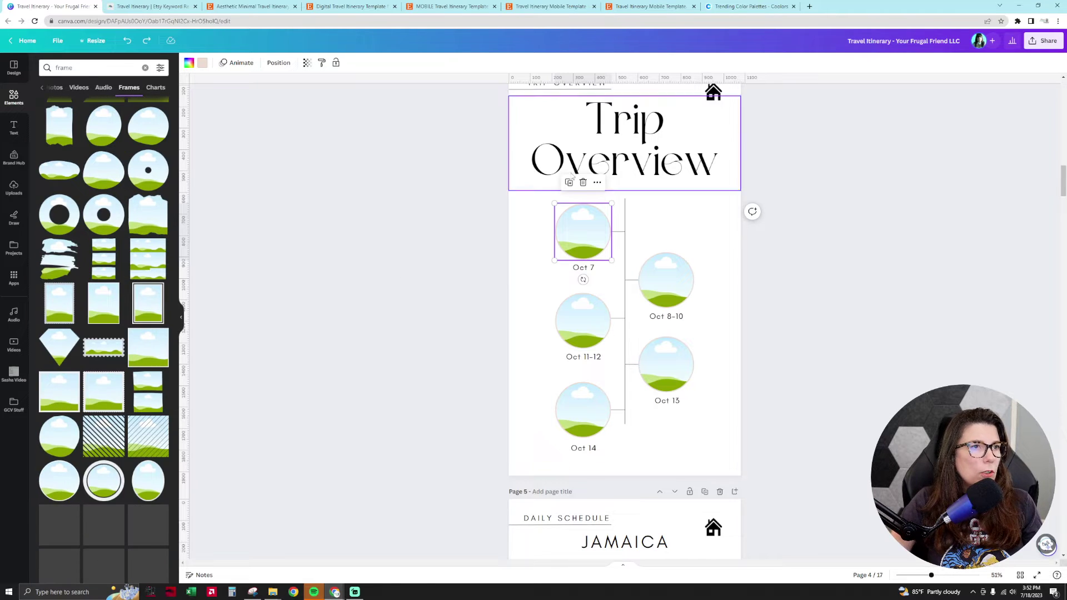
left_click(59, 481)
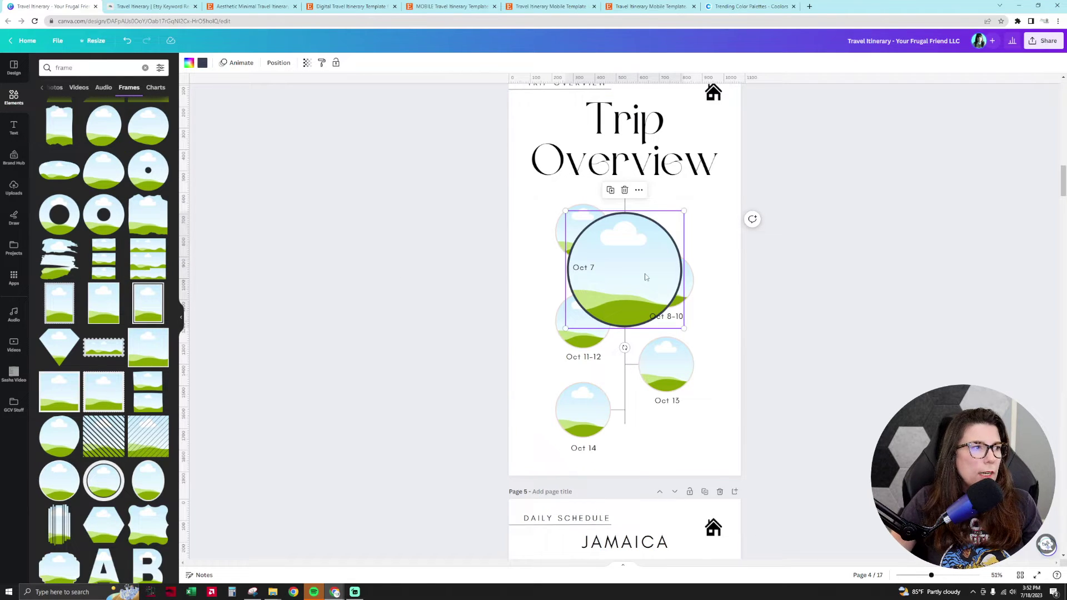
left_click_drag(645, 277, 546, 370)
left_click(201, 63)
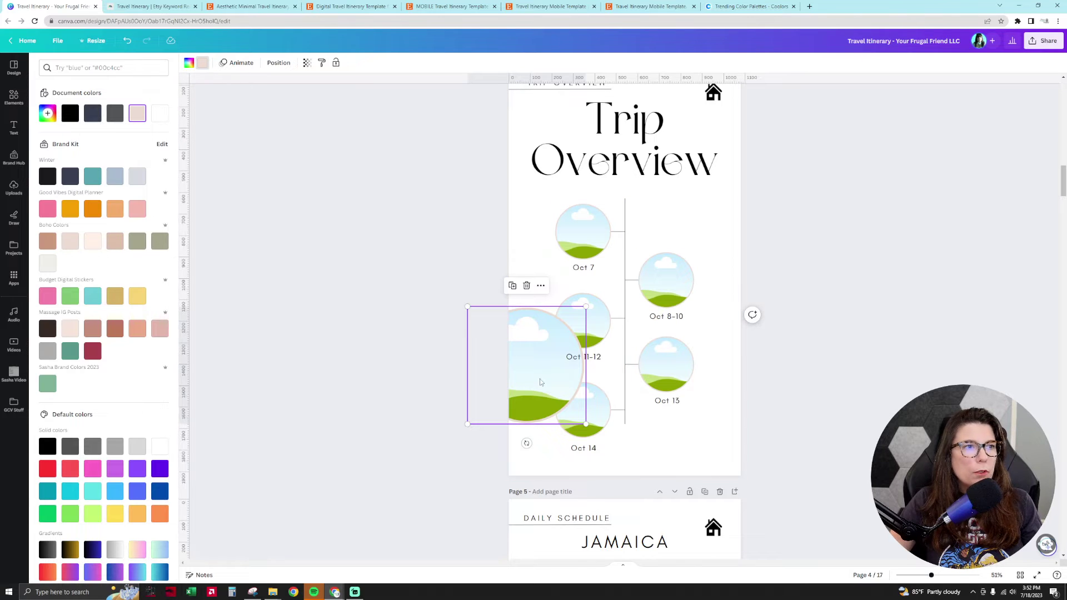
key("Delete")
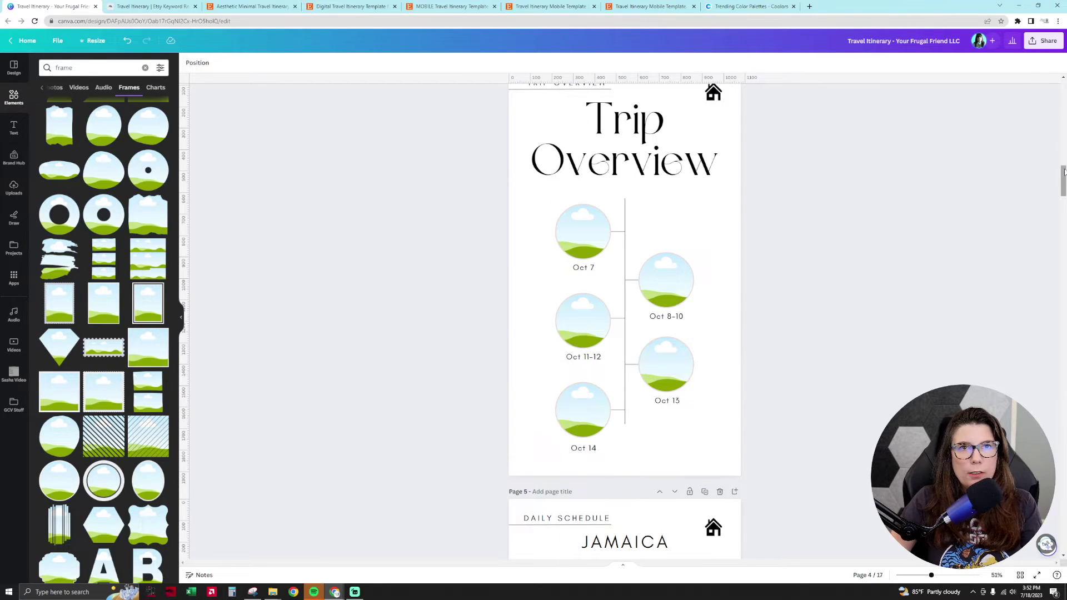
Review the thank-you and commercial license text on page 1 and the Table of Contents on page 3
left_click_drag(1062, 180, 1059, 82)
left_click(701, 247)
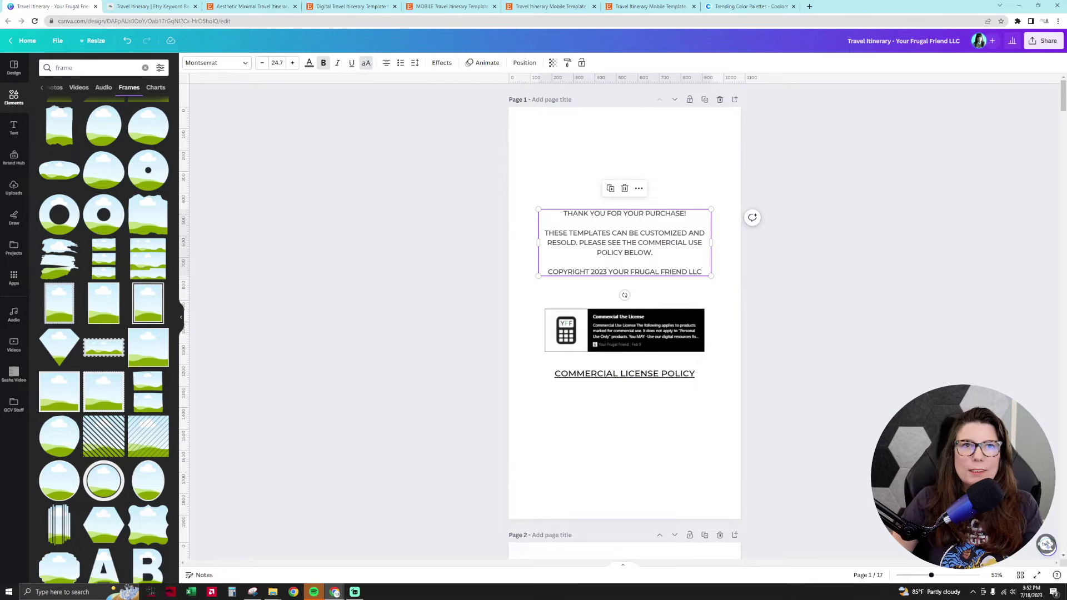
left_click_drag(1062, 96, 1064, 153)
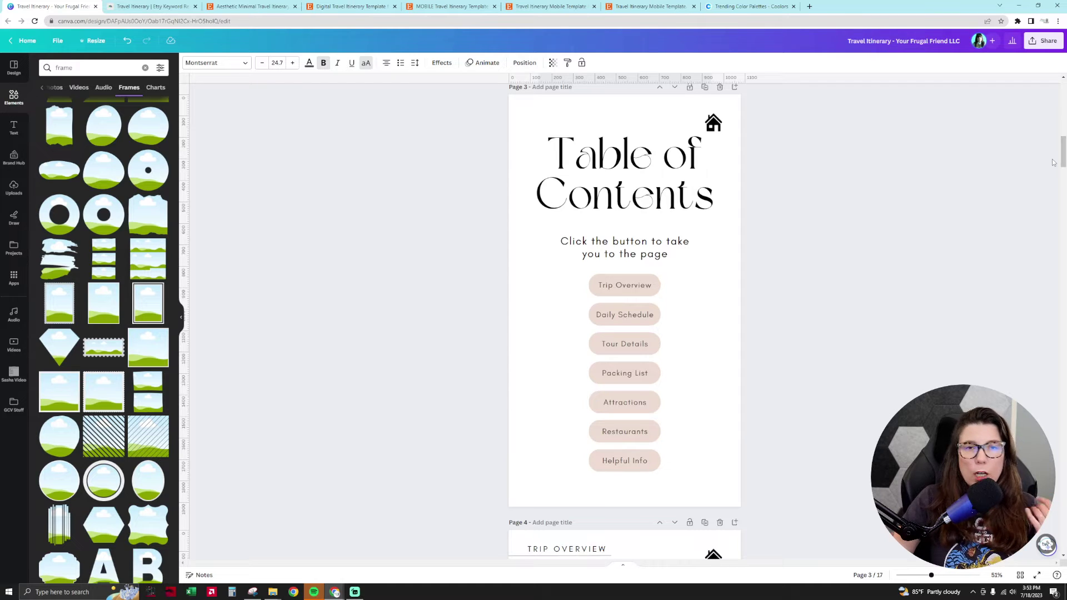
left_click(886, 279)
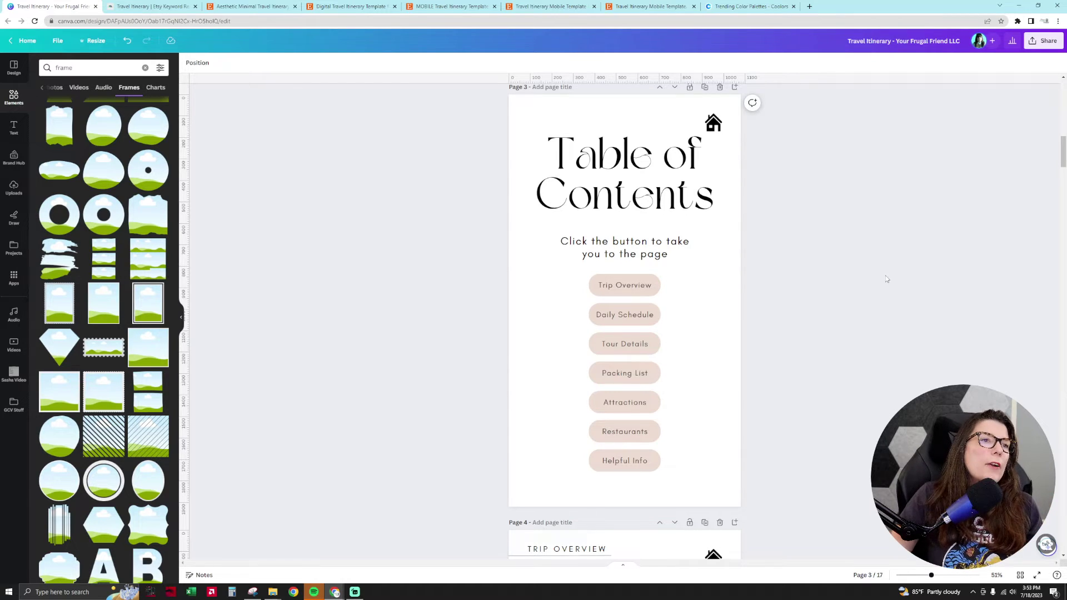
Inspect the circular Oct 8-10 and Oct 11-12 photo frames on page 4's Trip Overview
scroll(886, 279, "down", 6)
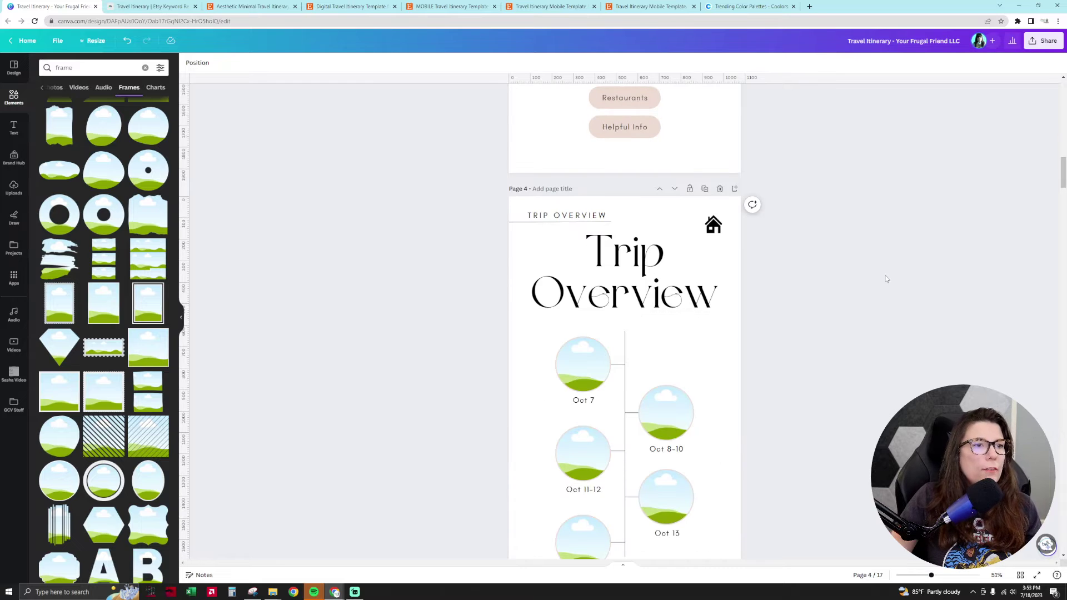
key("Tab")
key("Tab")
key("Tab")
key("Tab")
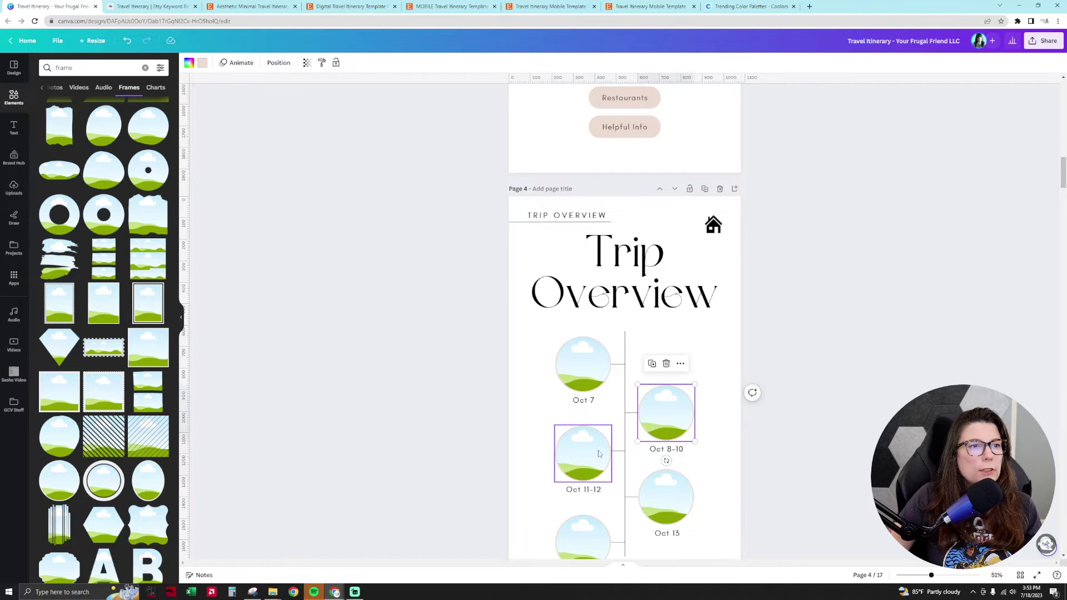
scroll(761, 452, "down", 1)
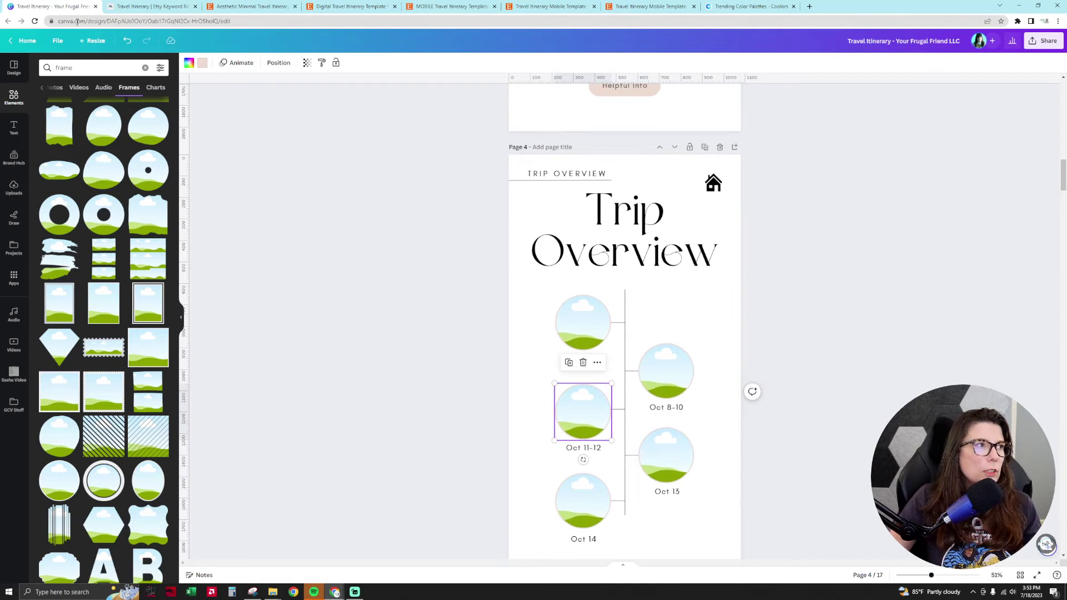
Search the element library for "jamaica" and fill the Oct 7 frame with the photo of wooden boats on green water
left_click(15, 106)
left_click(81, 67)
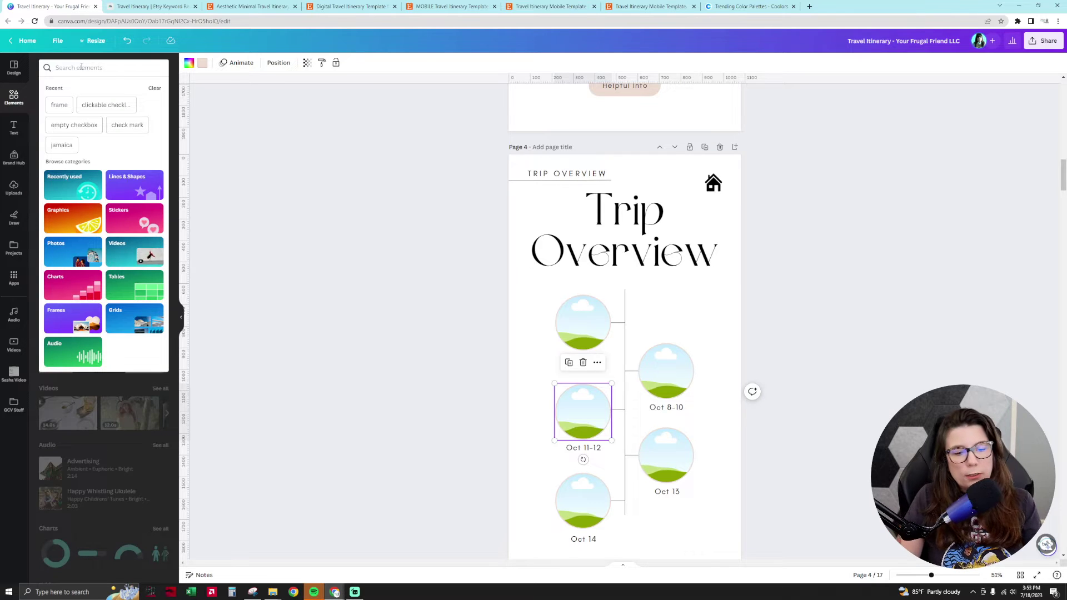
type("jama")
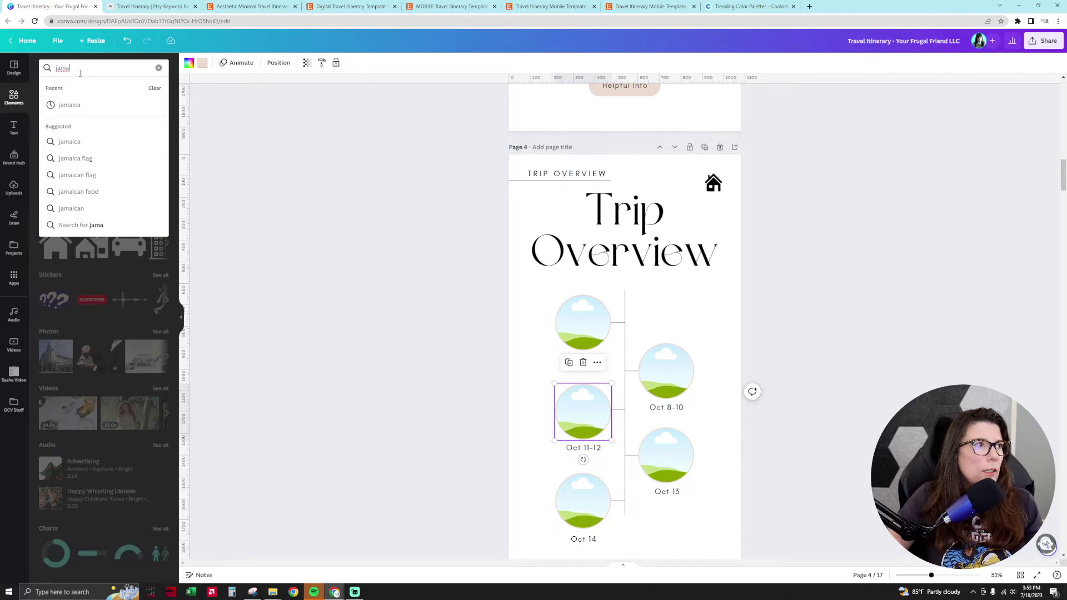
left_click(89, 142)
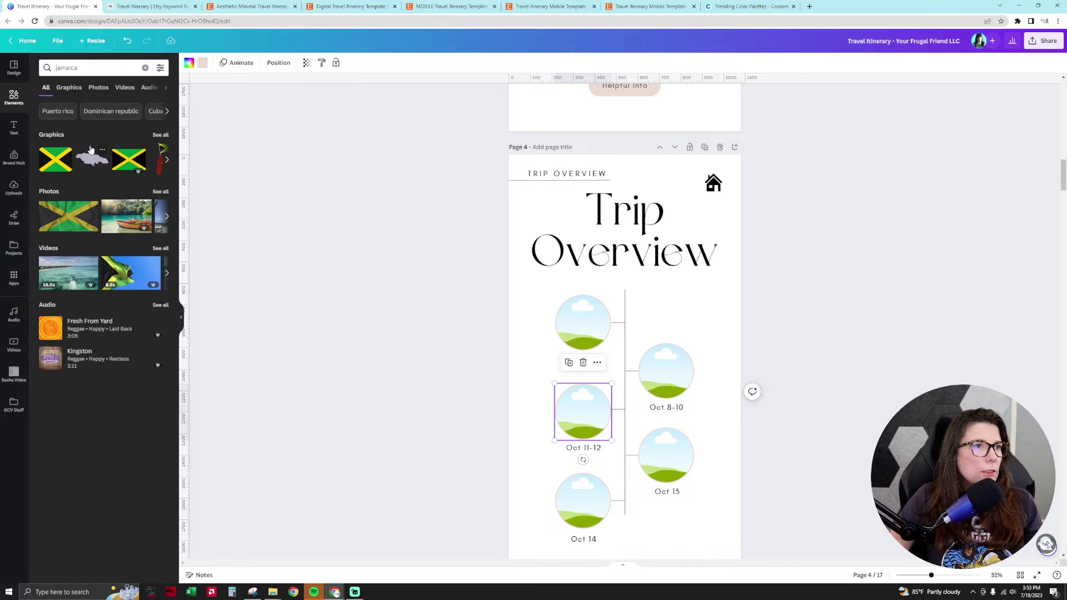
left_click(118, 225)
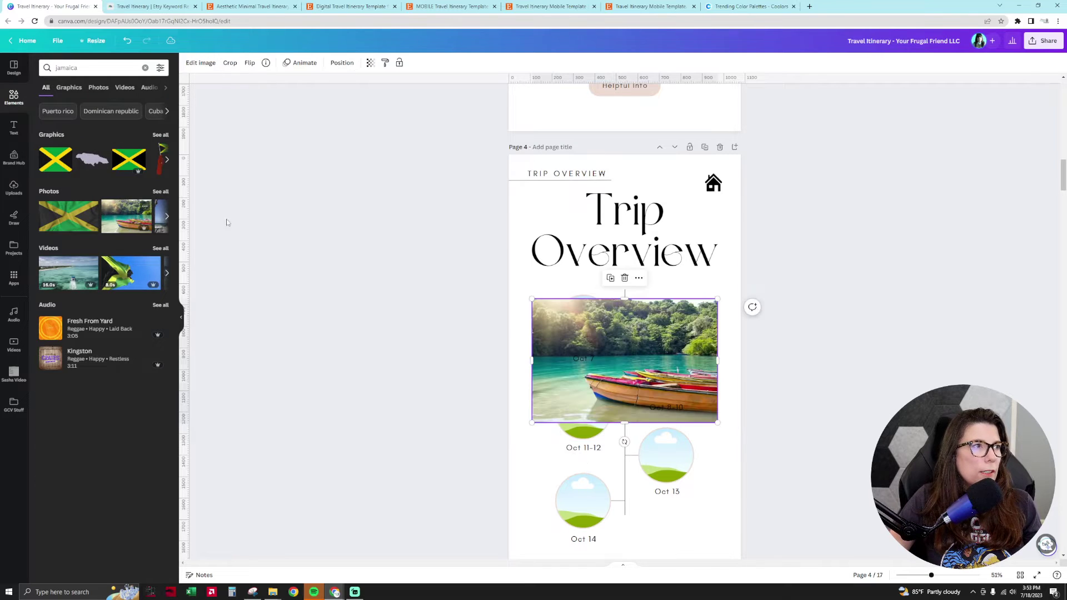
left_click_drag(605, 320, 582, 322)
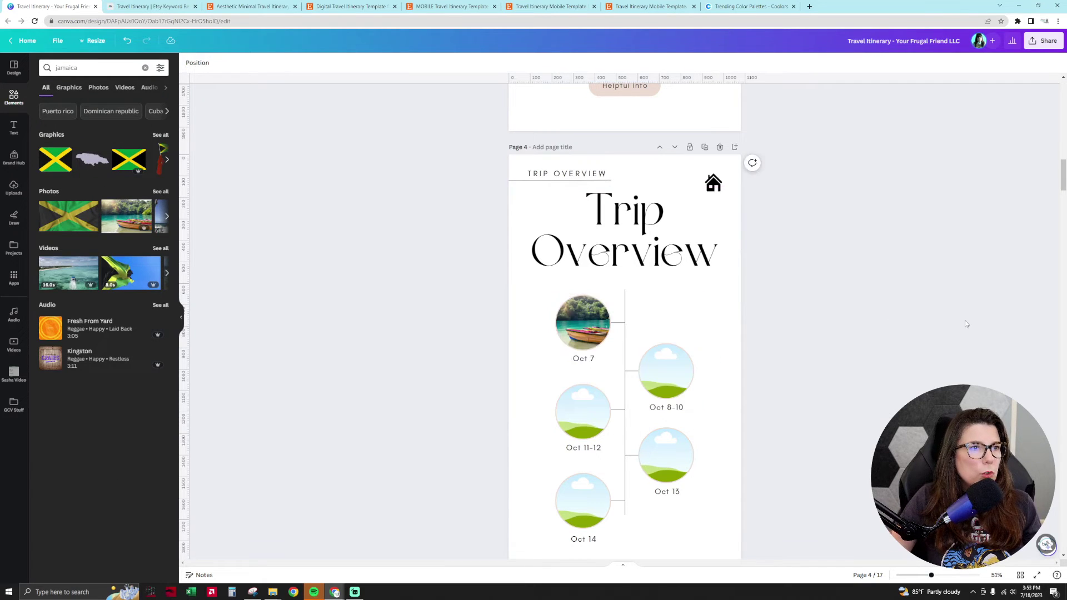
Fill the Oct 8-10 frame with the turquoise coastal town photo and the Oct 11-12 frame with the recommended blue sea photo
left_click(593, 332)
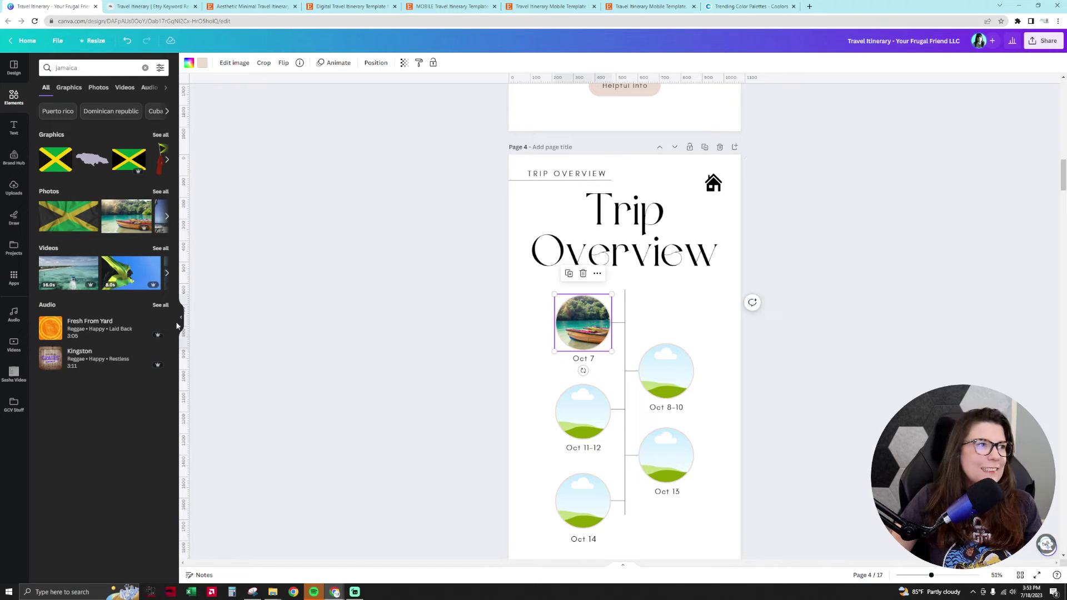
left_click(155, 192)
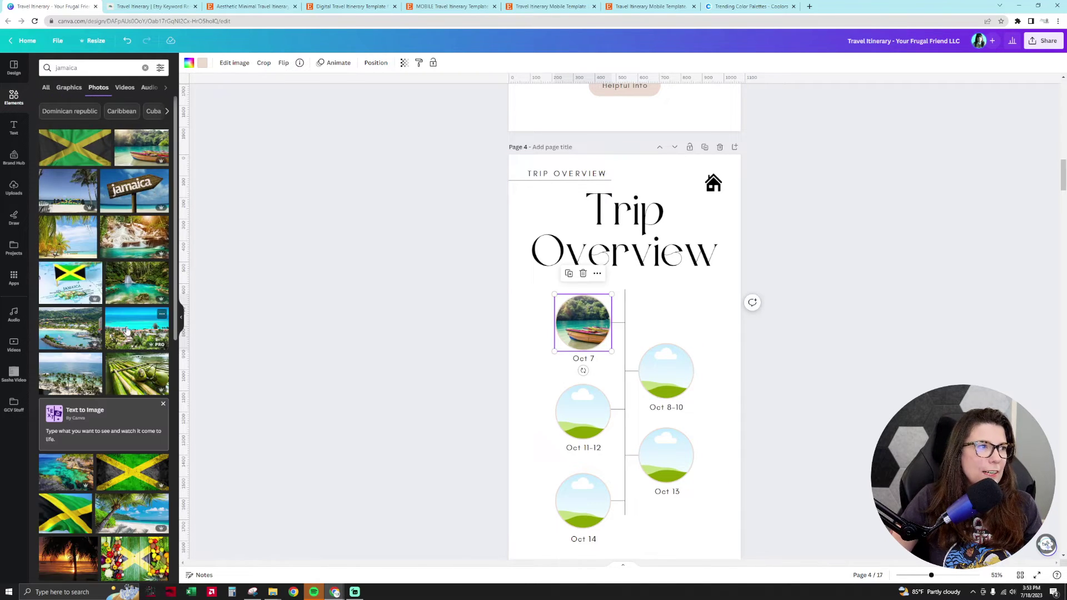
left_click_drag(134, 324, 653, 355)
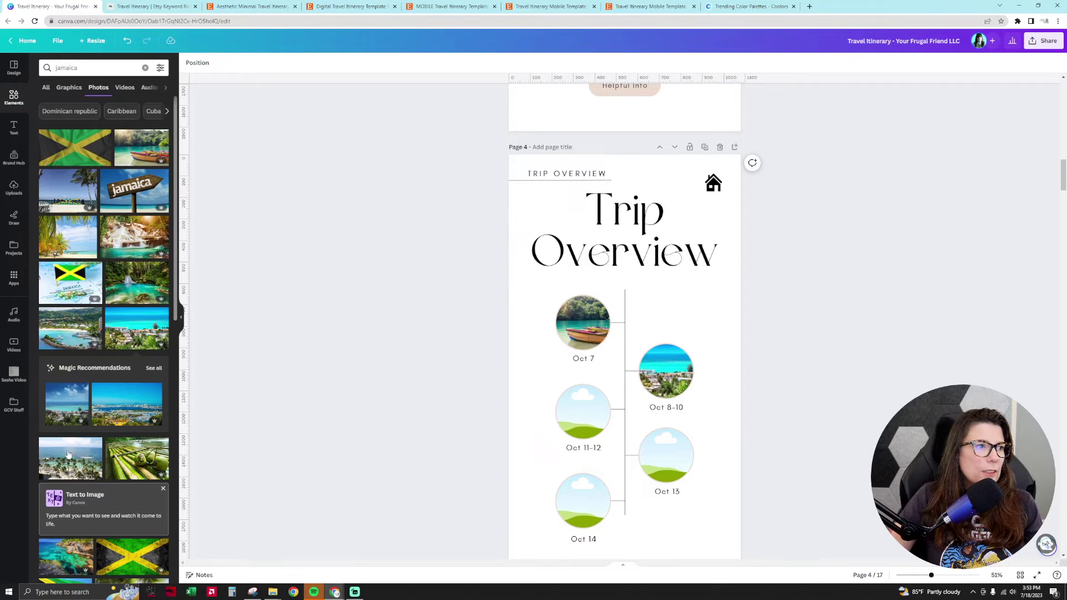
left_click_drag(67, 404, 583, 414)
scroll(704, 449, "down", 4)
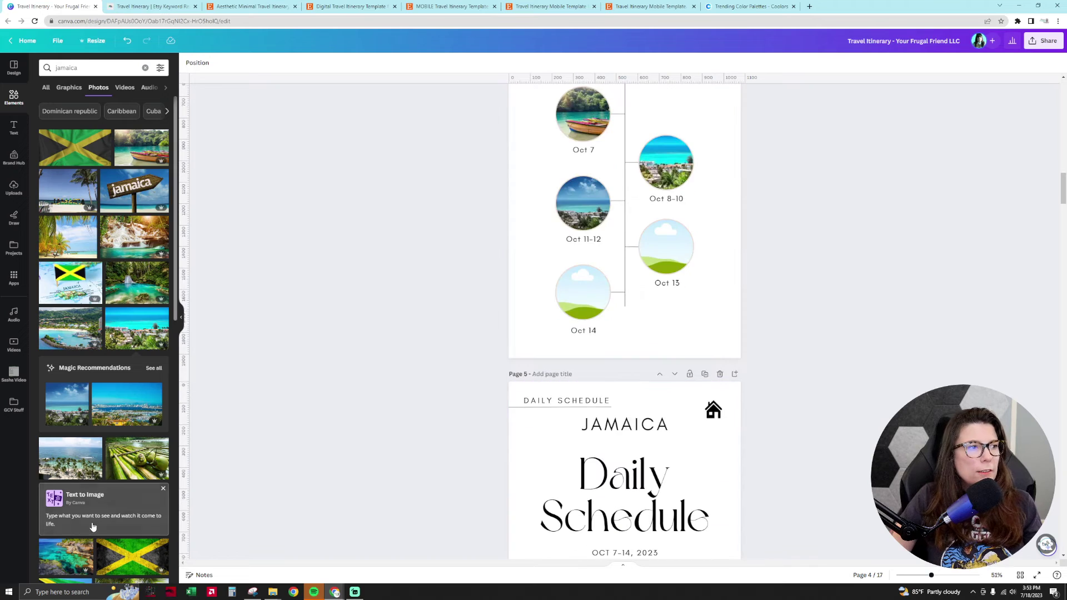
scroll(104, 333, "down", 4)
Remove the photos from the Oct 11-12, Oct 8-10 and Oct 7 frames, keeping the empty frames
left_click(582, 202)
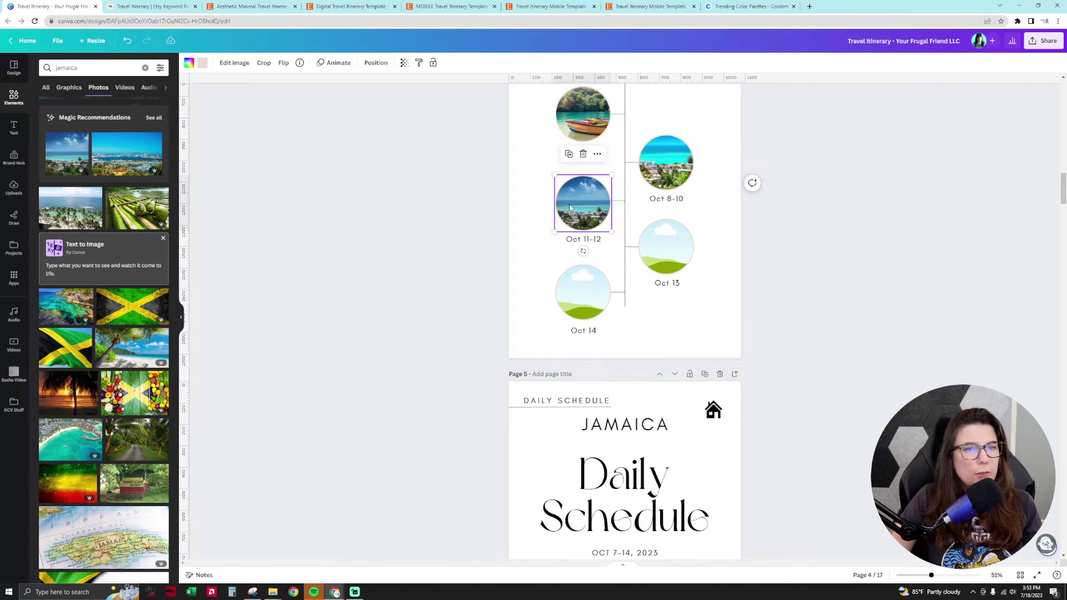
key("Delete")
scroll(685, 208, "up", 2)
left_click(665, 288)
key("Delete")
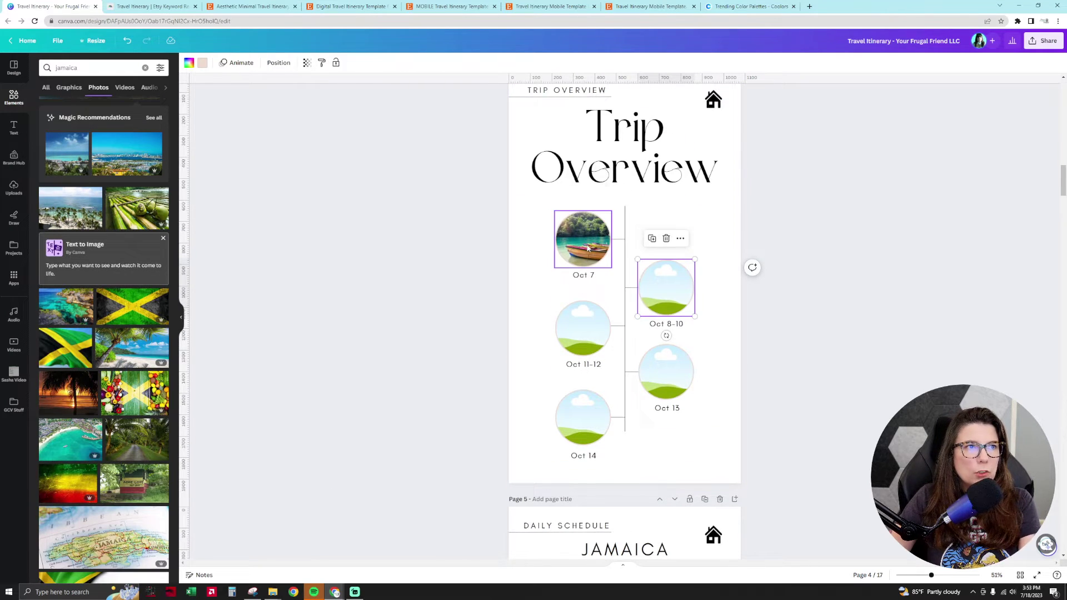
left_click(582, 238)
key("Delete")
left_click(825, 303)
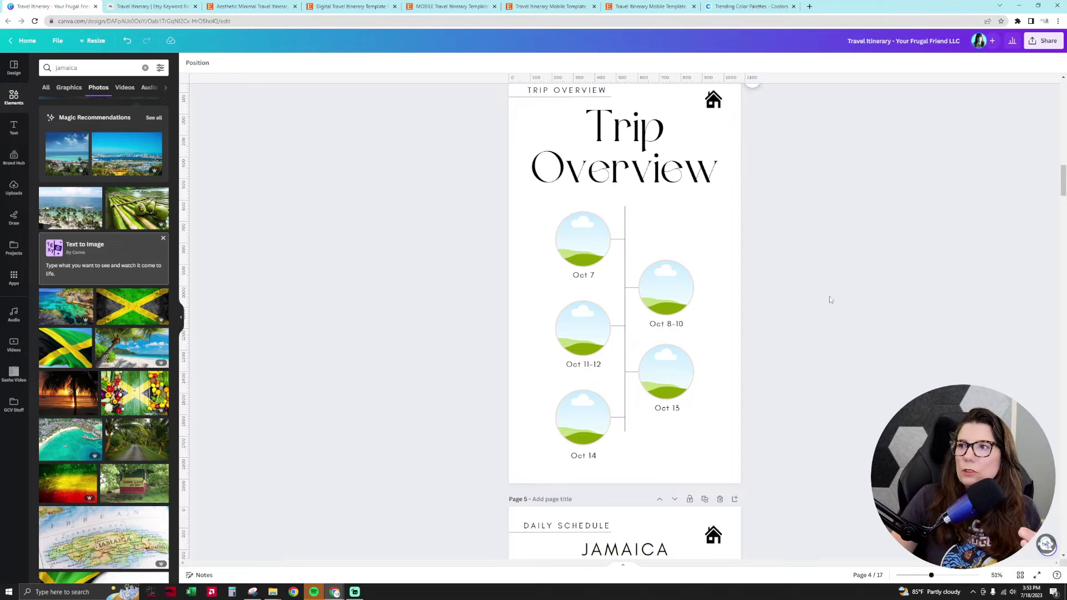
Inspect the Day 1 to Day 14 buttons on page 5's Daily Schedule by selecting them together
scroll(830, 299, "down", 9)
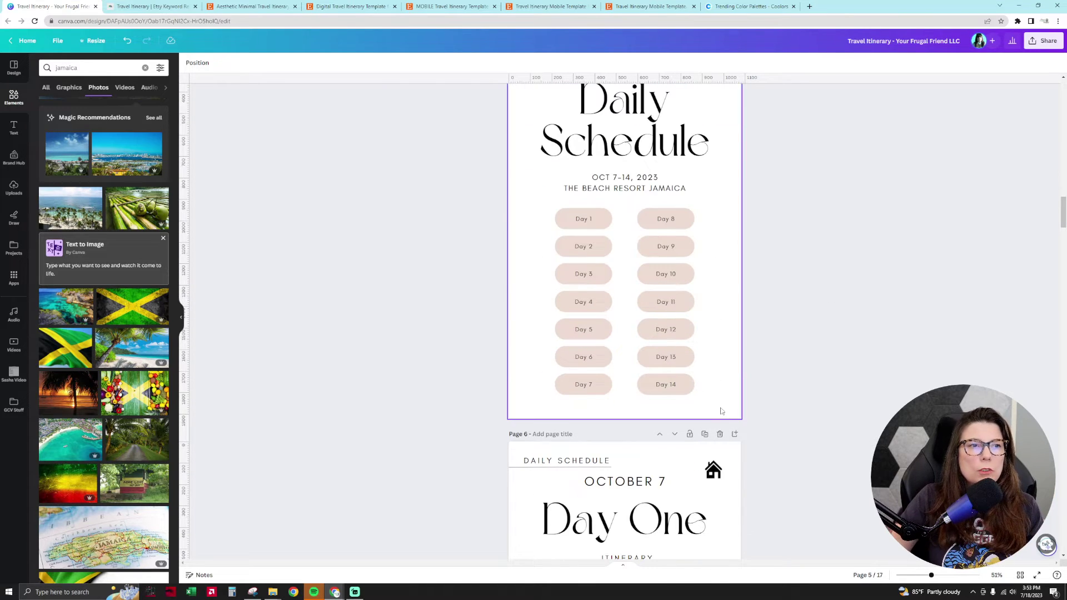
left_click_drag(722, 409, 529, 205)
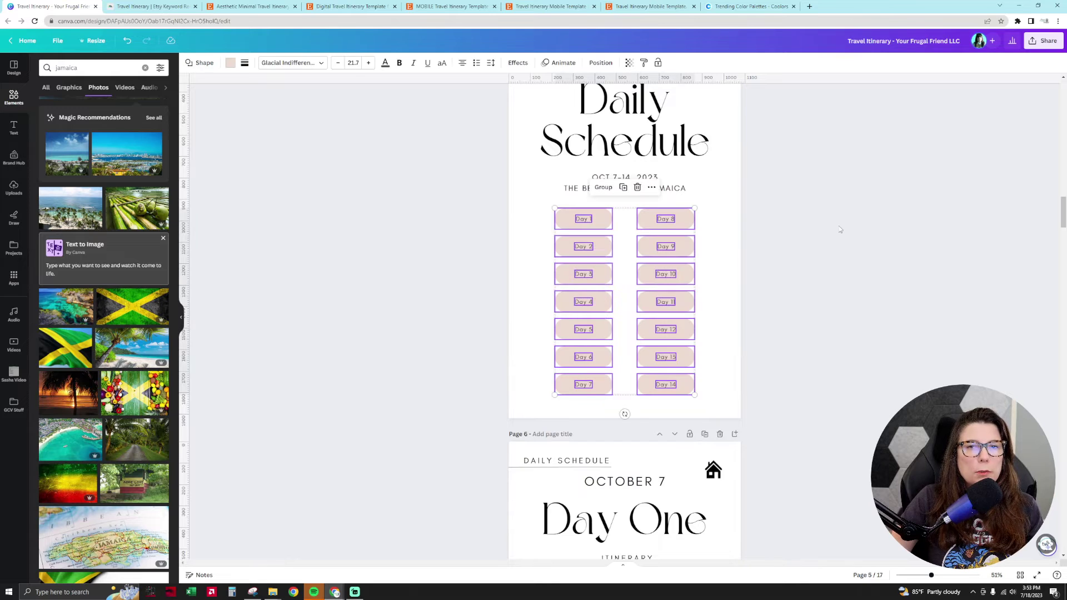
left_click(839, 229)
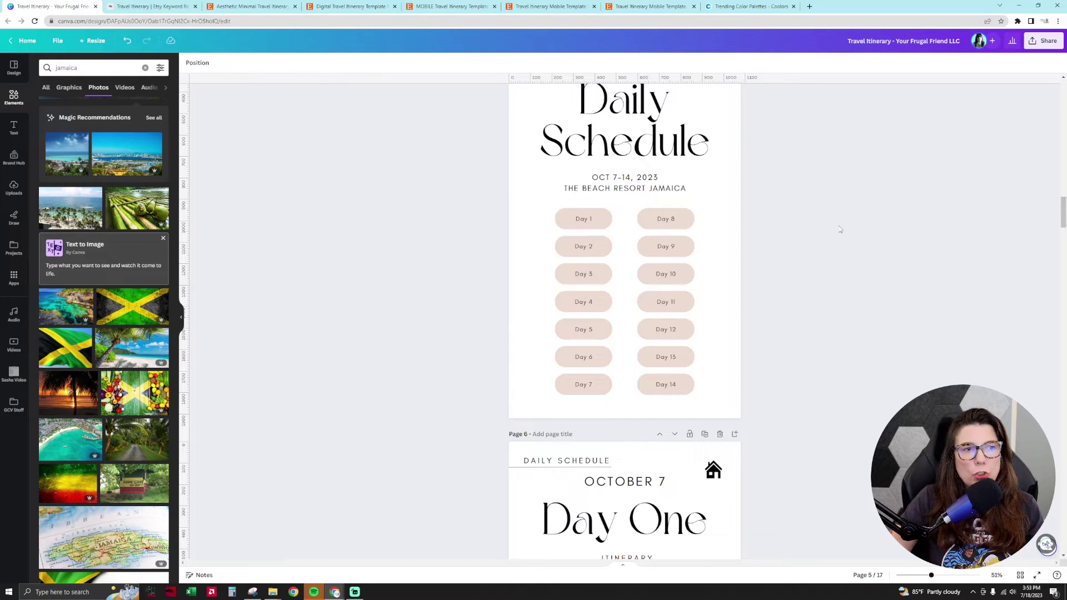
Review the daily itinerary pages from Day One on page 6 through Day Seven on page 12
scroll(809, 258, "down", 10)
scroll(809, 259, "down", 1)
scroll(809, 259, "up", 5)
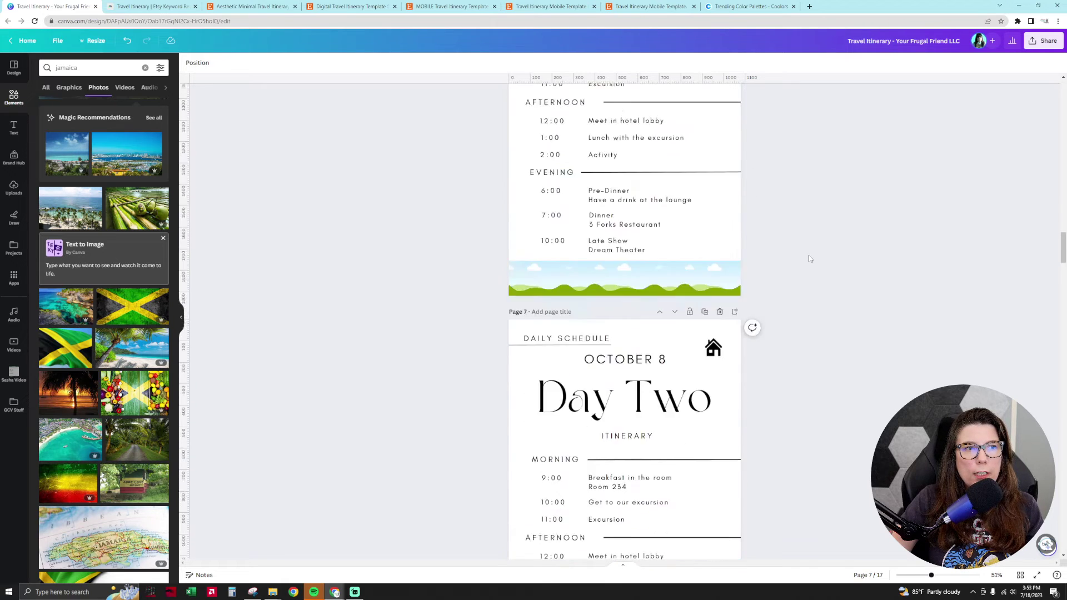
scroll(809, 259, "down", 10)
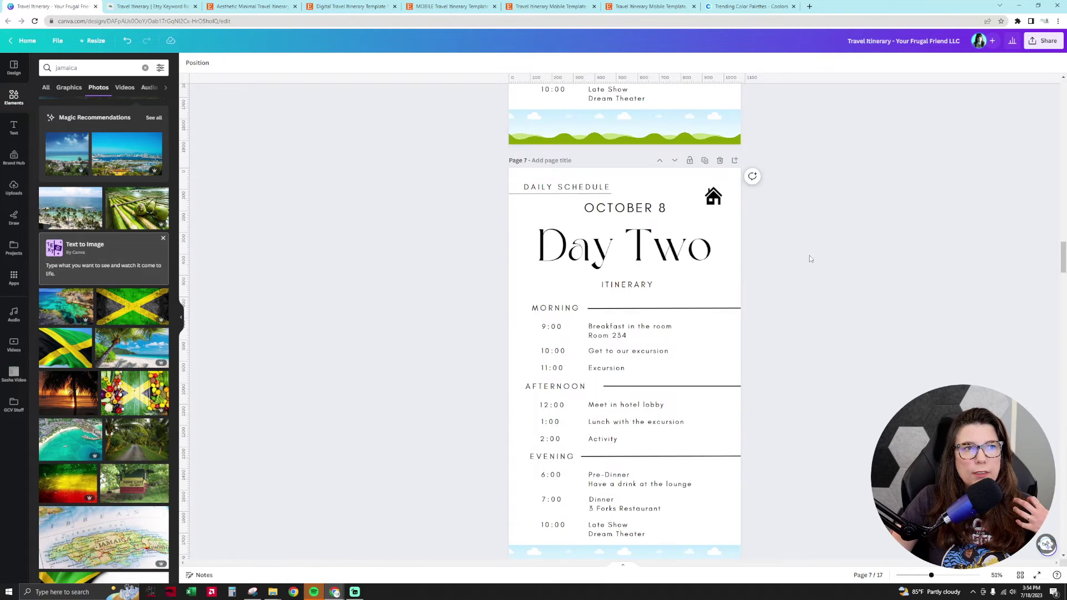
scroll(653, 431, "down", 10)
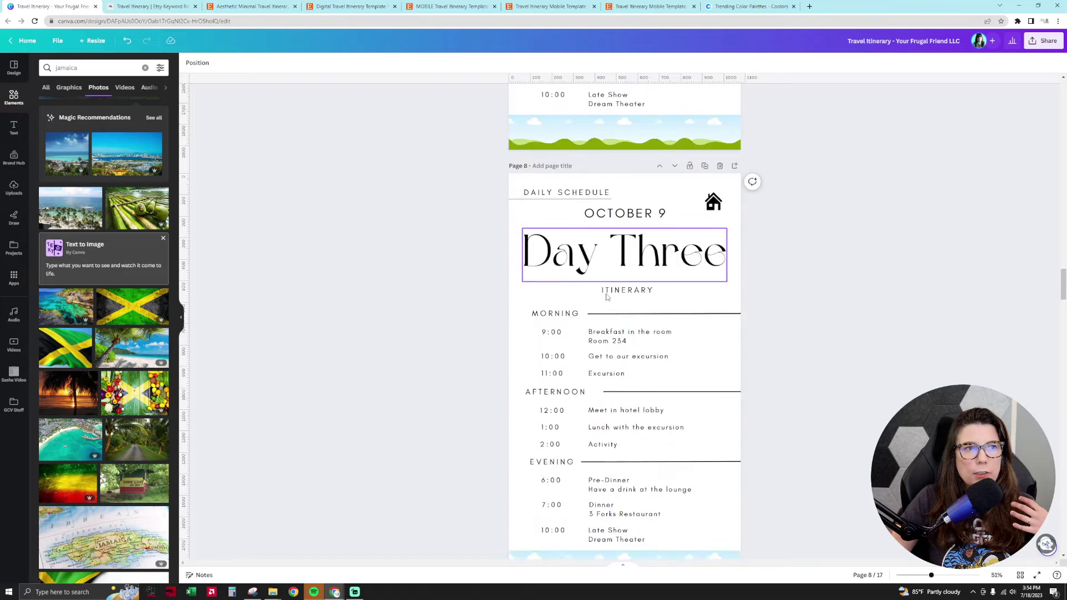
scroll(653, 431, "down", 15)
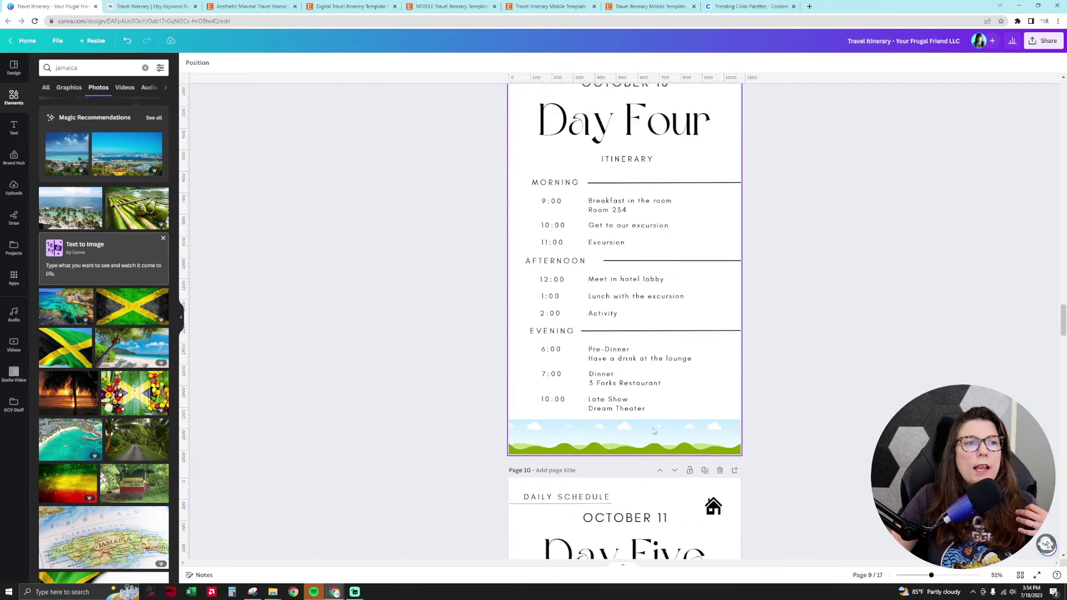
scroll(653, 430, "down", 10)
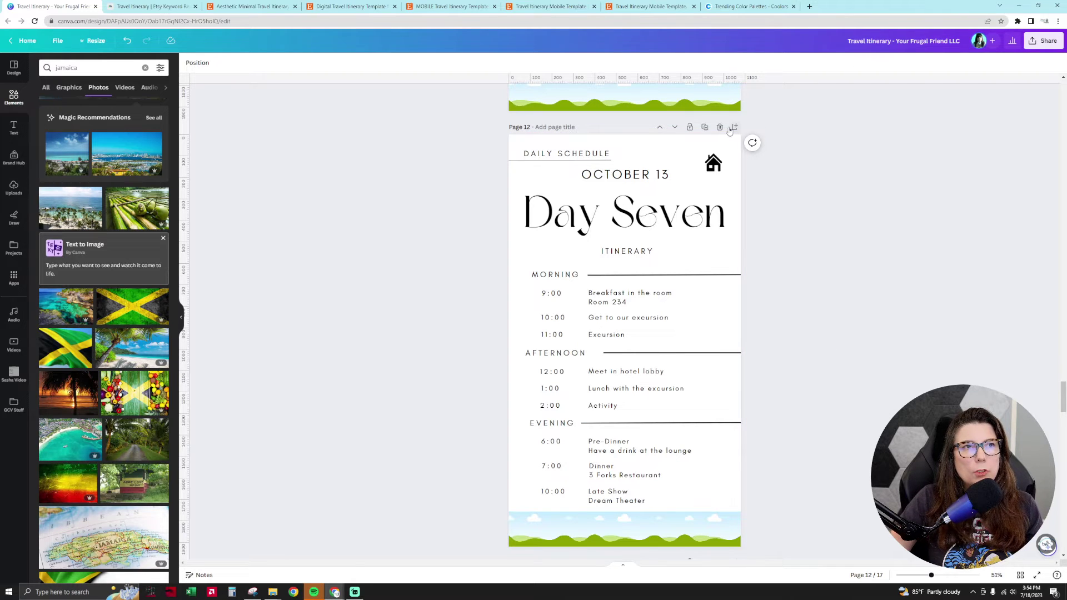
Duplicate the Day Seven page as a trial, select the word "Seven" in the copy's heading, and delete the copy
left_click(704, 128)
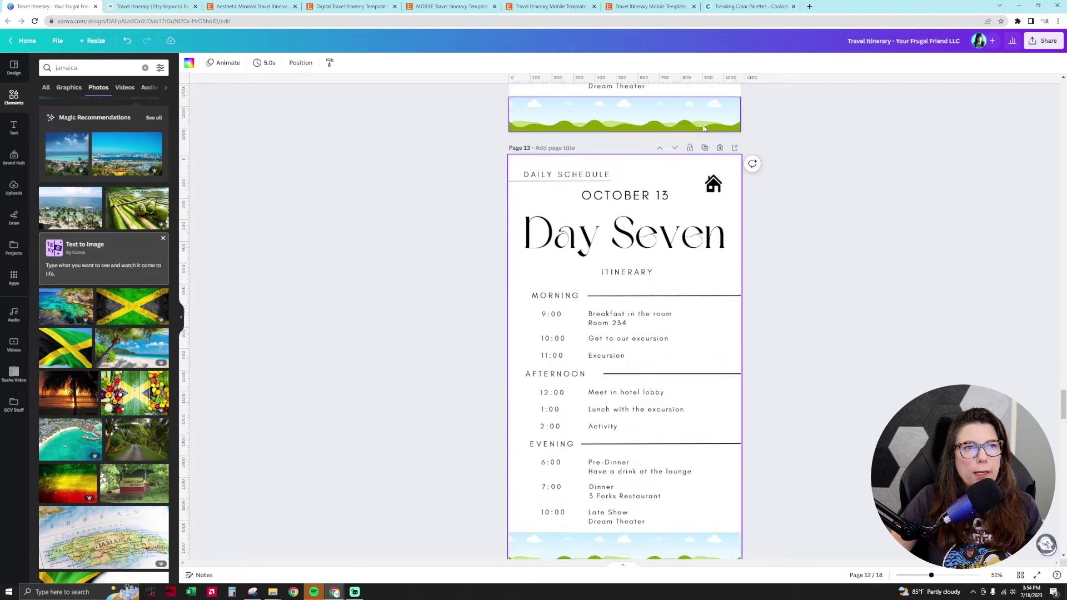
left_click(646, 219)
double_click(646, 219)
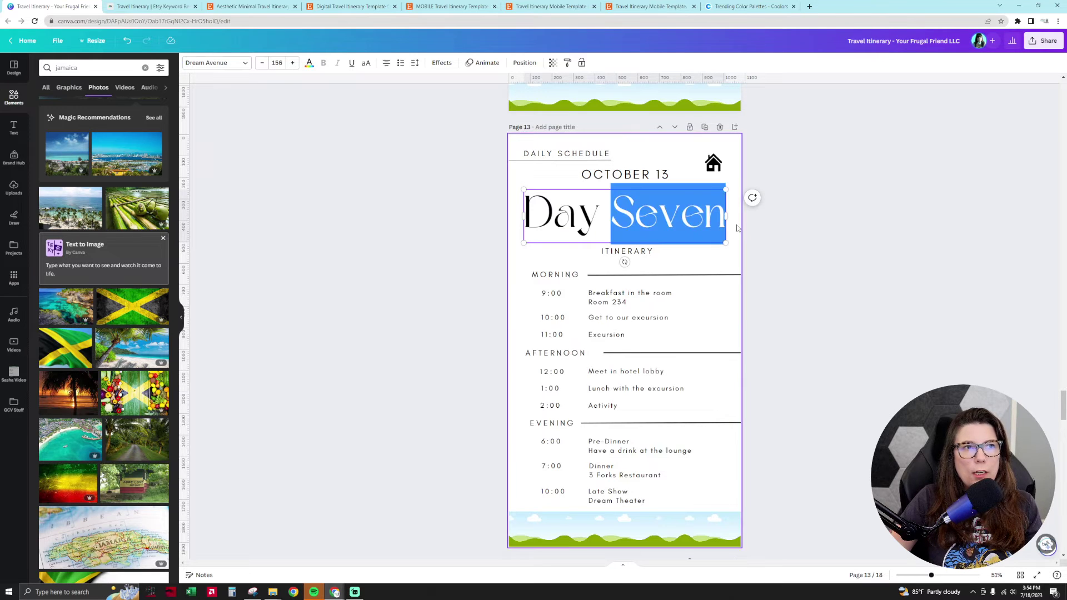
key("shift+Left")
key("shift+Left")
key("shift+Left")
key("shift+Left")
key("Right")
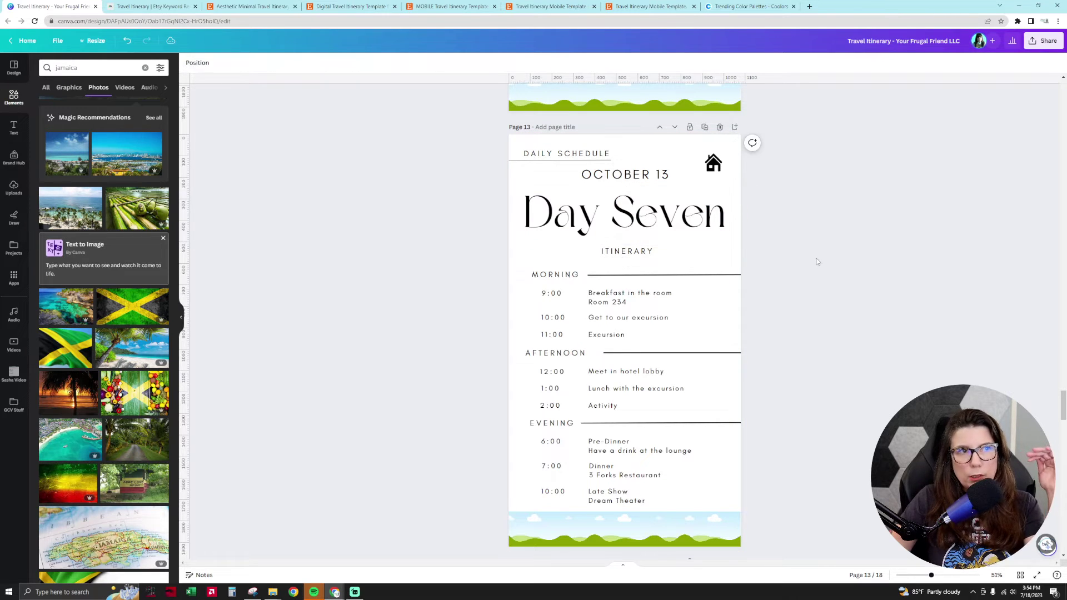
key("Left")
key("shift+Right")
key("shift+Right")
key("shift+Right")
key("shift+Right")
key("shift+Right")
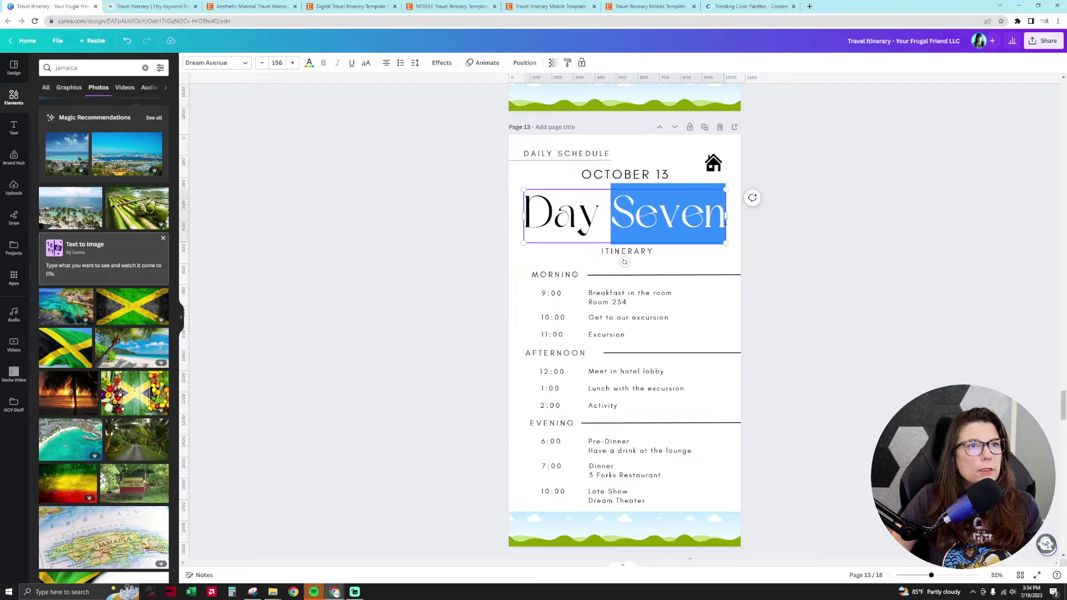
left_click(882, 241)
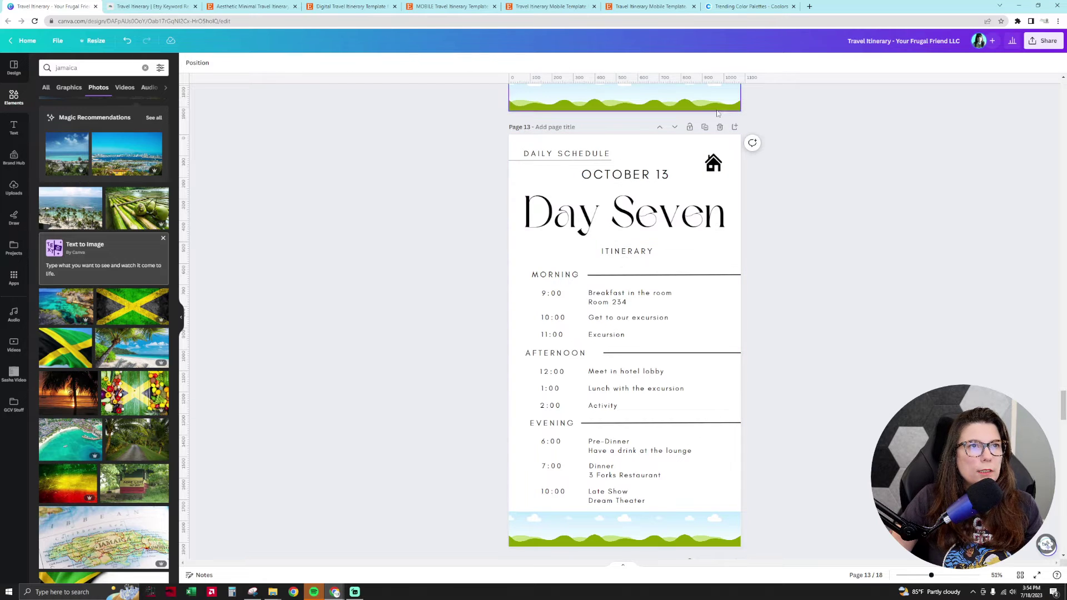
left_click(719, 127)
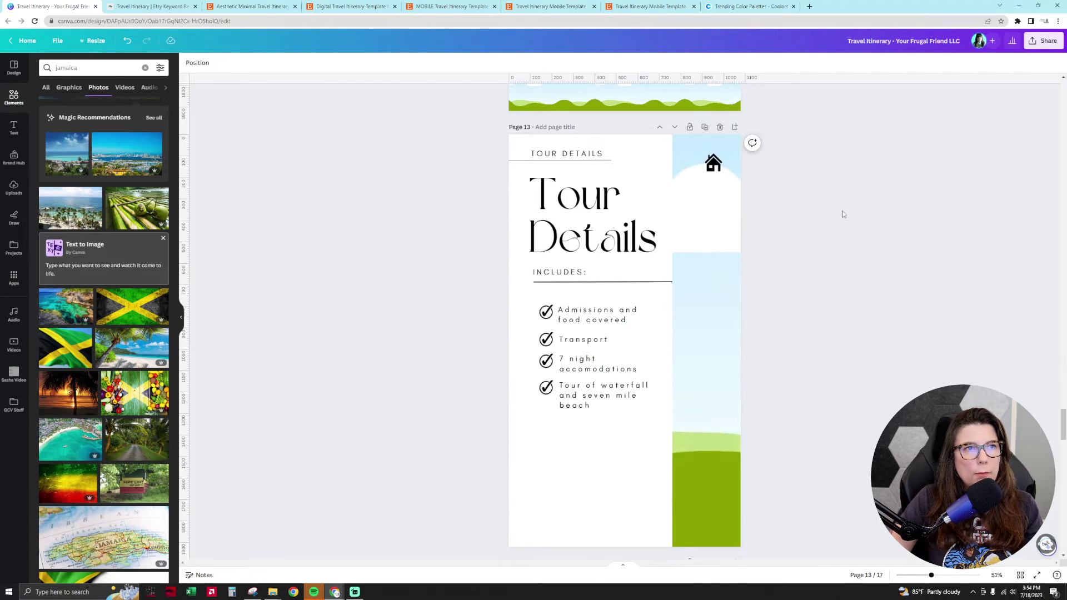
Inspect the Day 14 to Day 8 buttons on page 5's Daily Schedule by selecting them one at a time
scroll(842, 213, "up", 5)
scroll(842, 214, "up", 20)
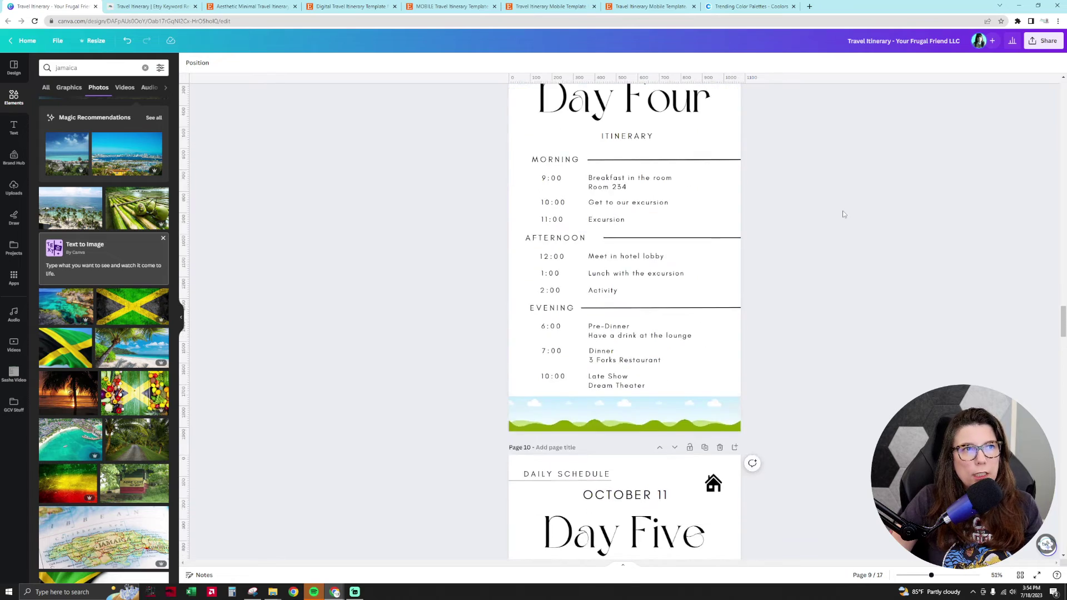
scroll(842, 214, "up", 12)
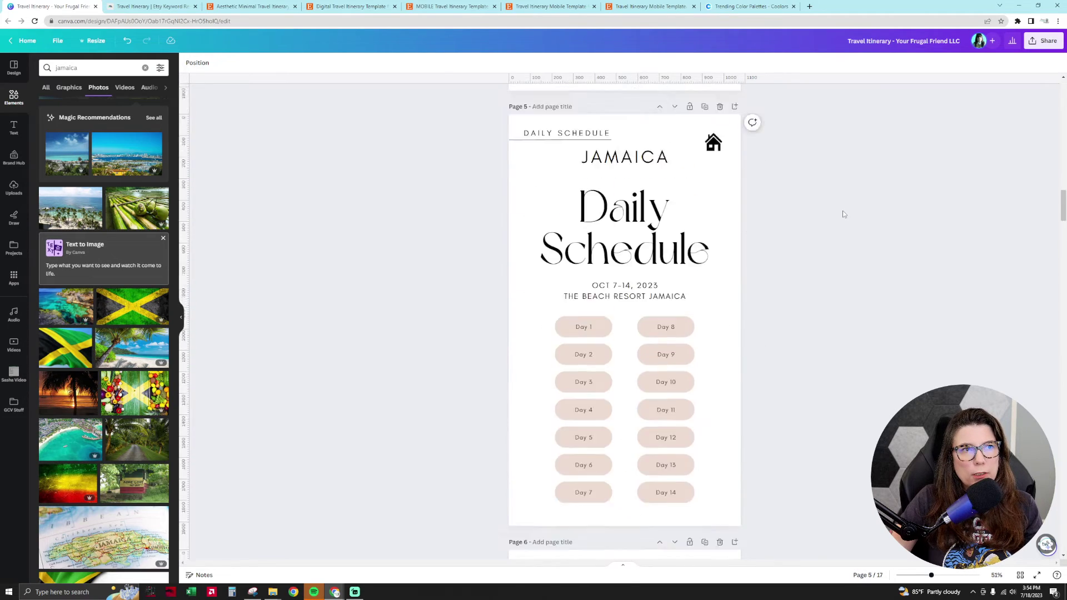
left_click(688, 410)
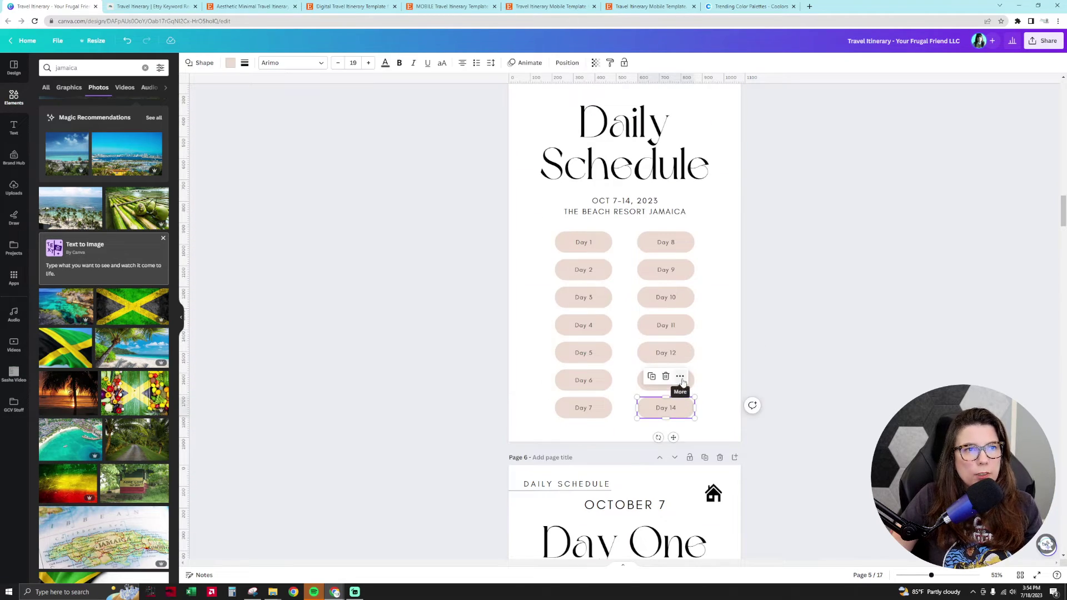
left_click(685, 384)
left_click(692, 353)
left_click(691, 326)
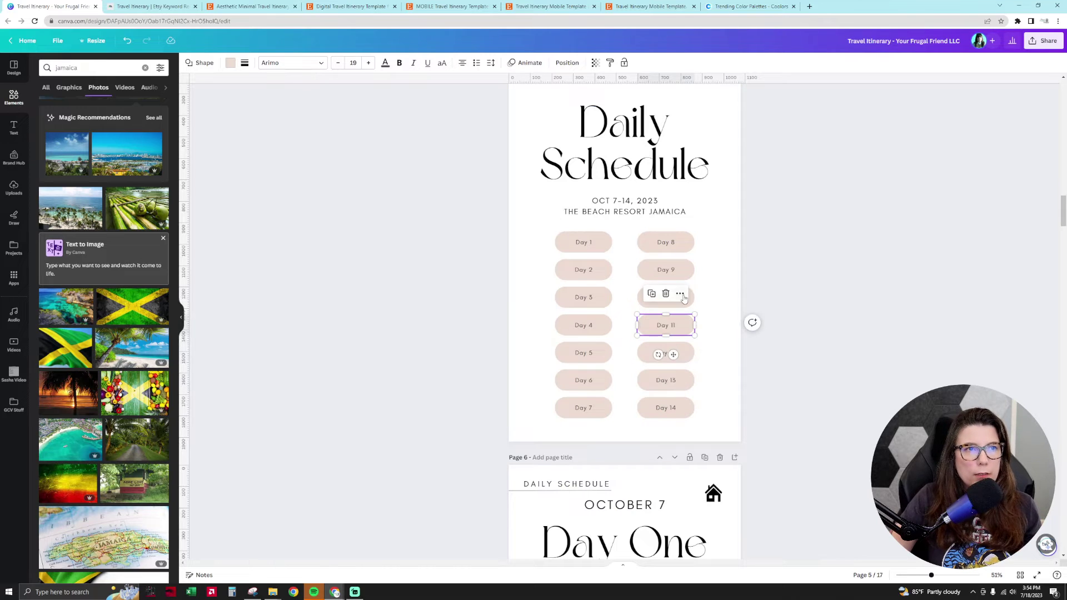
left_click(691, 297)
left_click(690, 272)
left_click(691, 244)
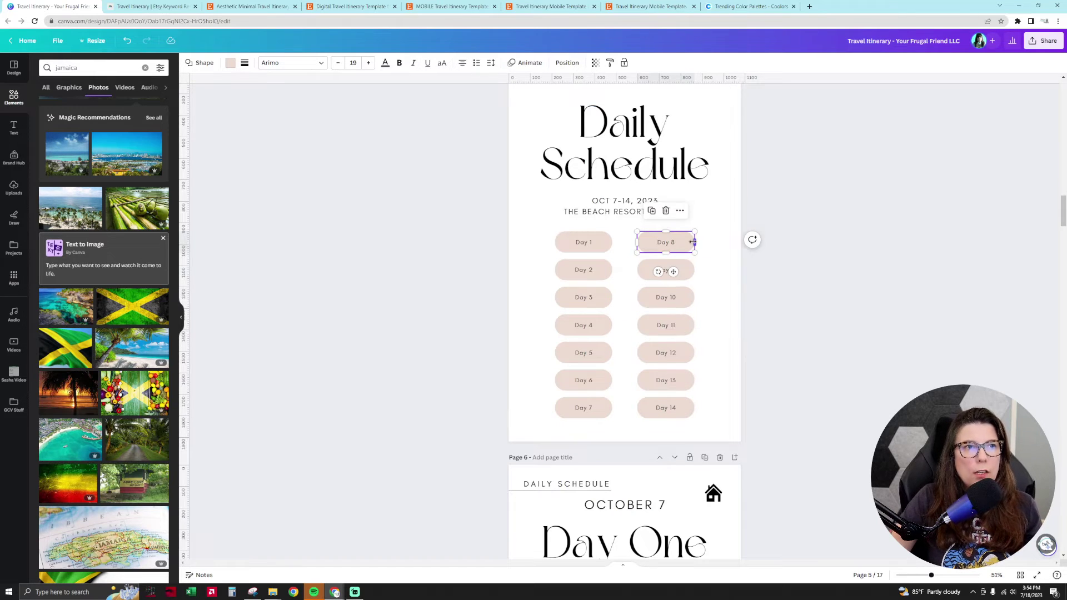
left_click(914, 274)
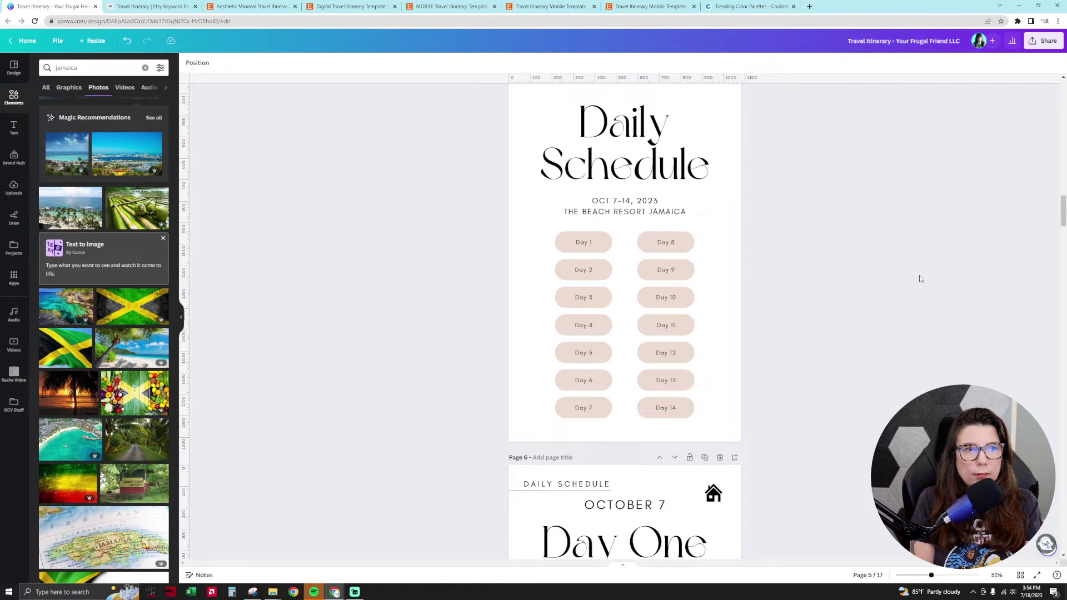
Mark out the whole second column of buttons, Day 8 to Day 14, on the Daily Schedule page
left_click_drag(739, 239, 637, 440)
left_click(769, 428)
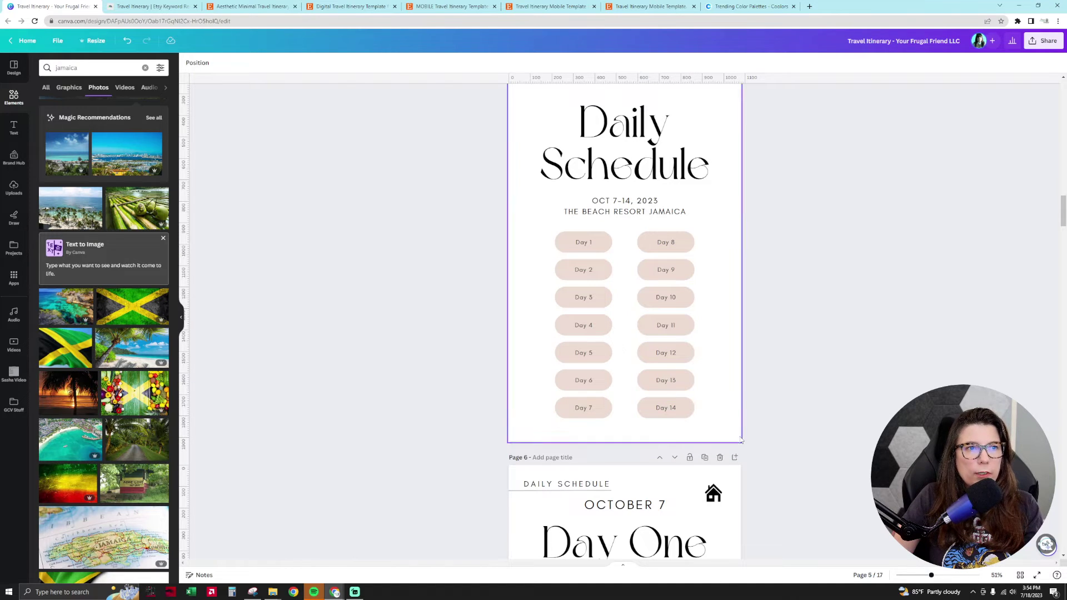
left_click_drag(739, 435, 675, 238)
Try the palm-lined road photo in the frame at the foot of the Day Four page, and undo the placement
scroll(638, 363, "down", 5)
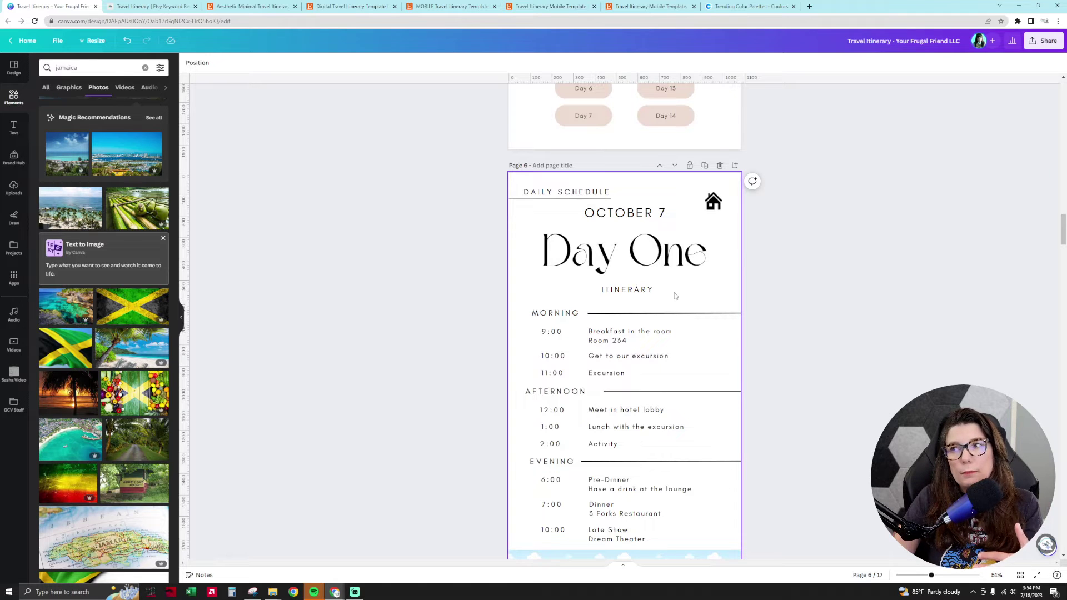
scroll(885, 276, "down", 10)
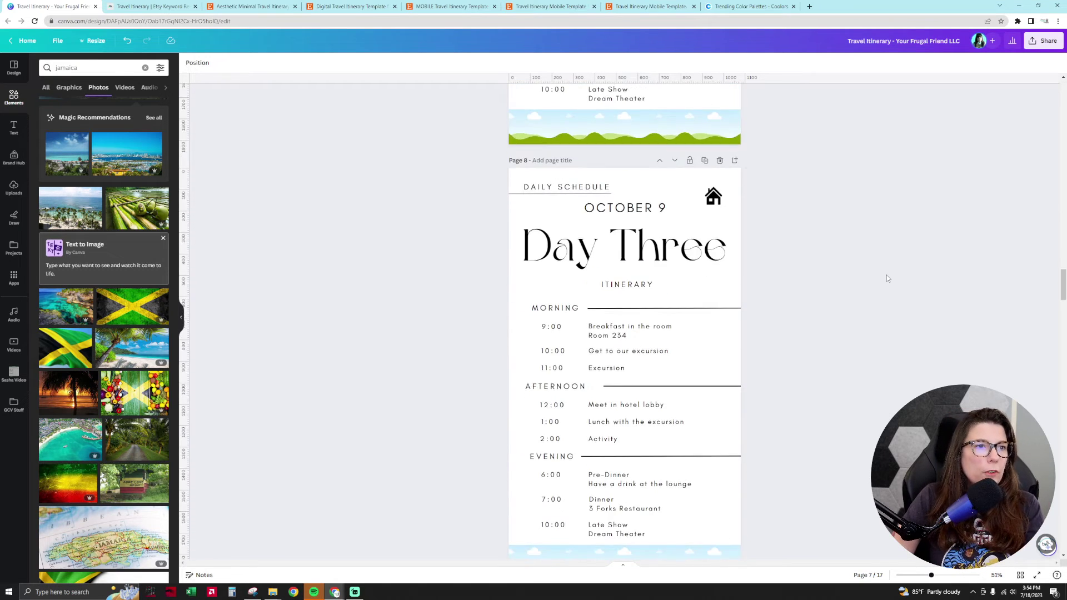
scroll(886, 278, "down", 6)
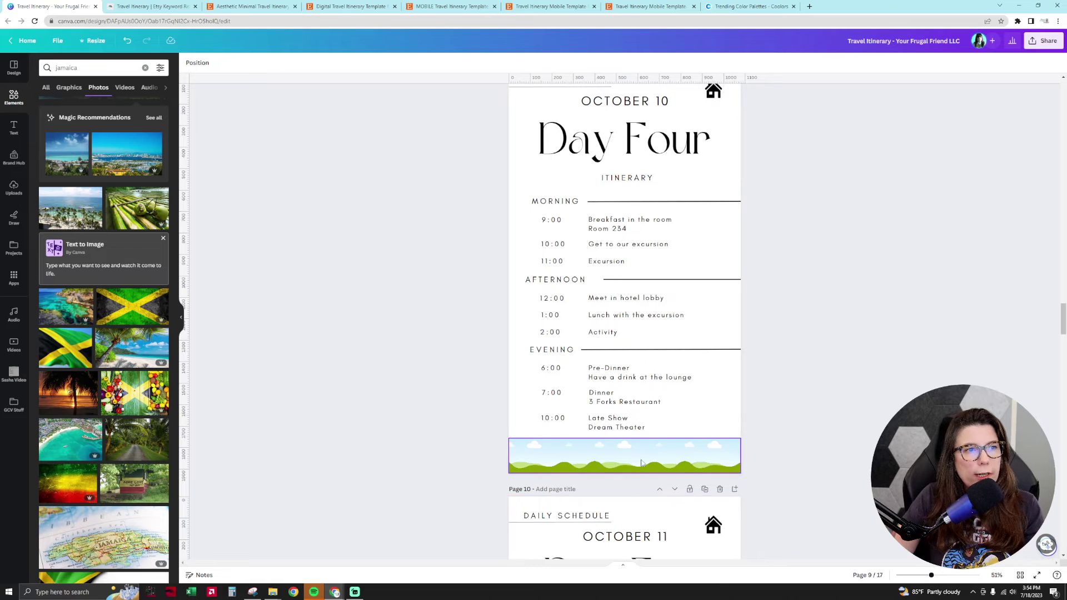
left_click(642, 463)
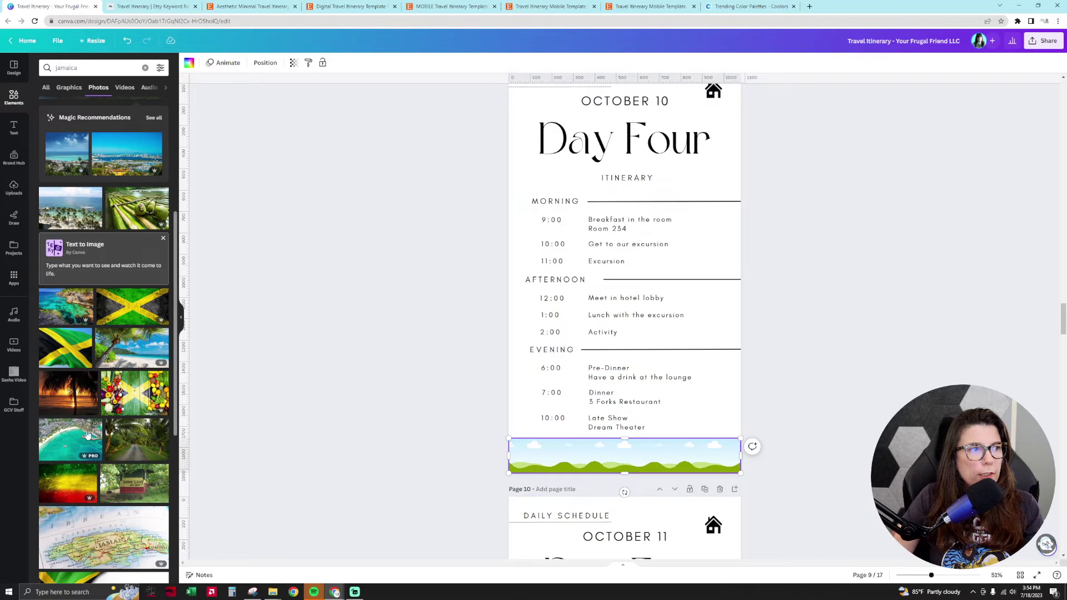
left_click(136, 440)
left_click_drag(637, 243, 674, 431)
key("ctrl+z")
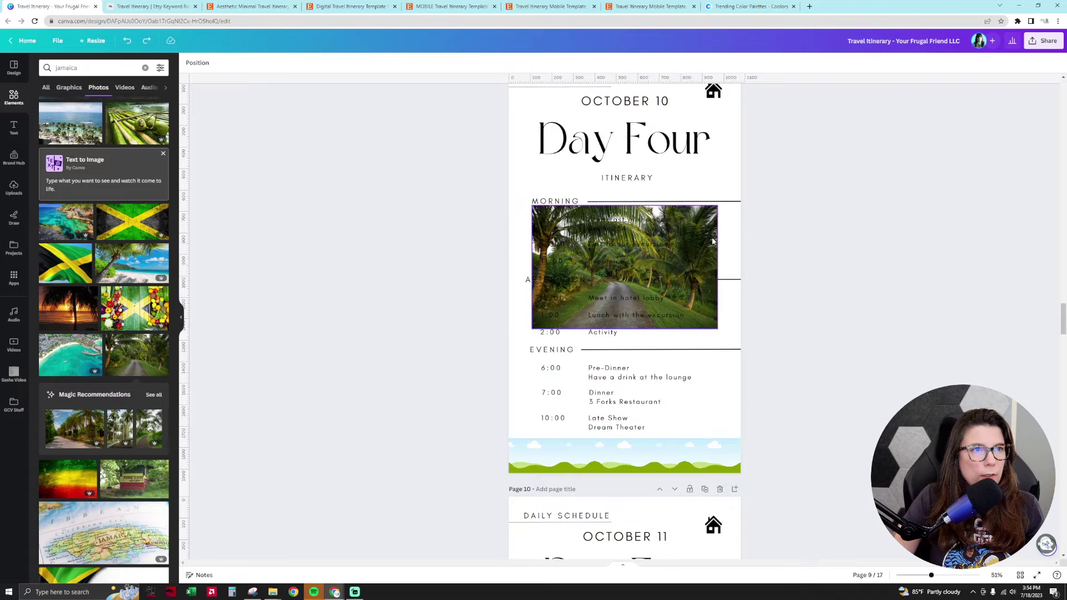
left_click_drag(624, 267, 705, 444)
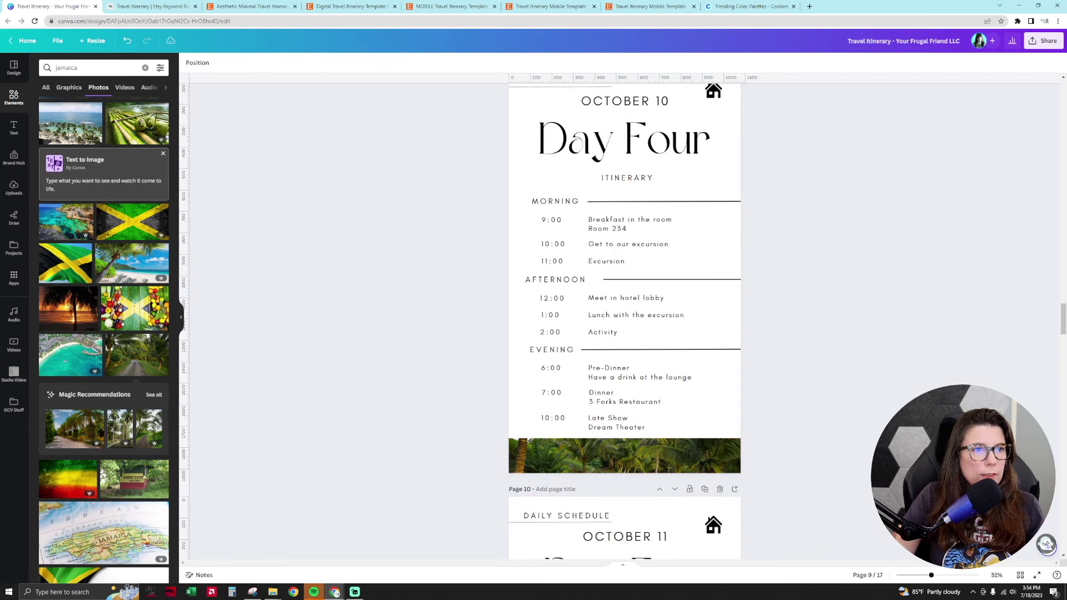
left_click(691, 455)
key("ctrl+z")
Review the Day Five page and its footer frame, followed by the pages through Tour Details on page 13
scroll(692, 459, "down", 5)
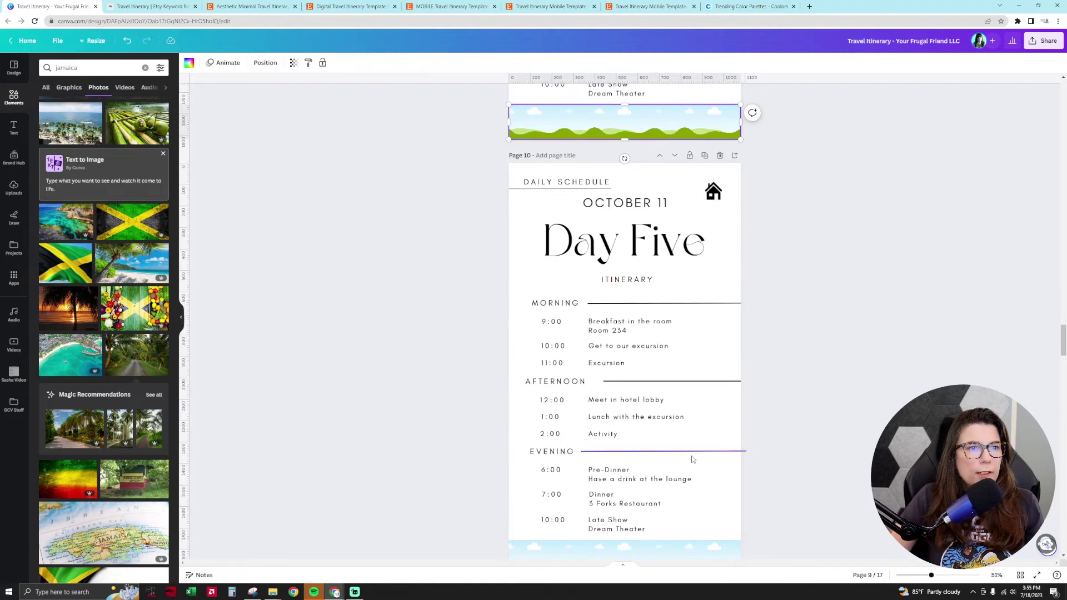
scroll(692, 459, "down", 4)
left_click(715, 398)
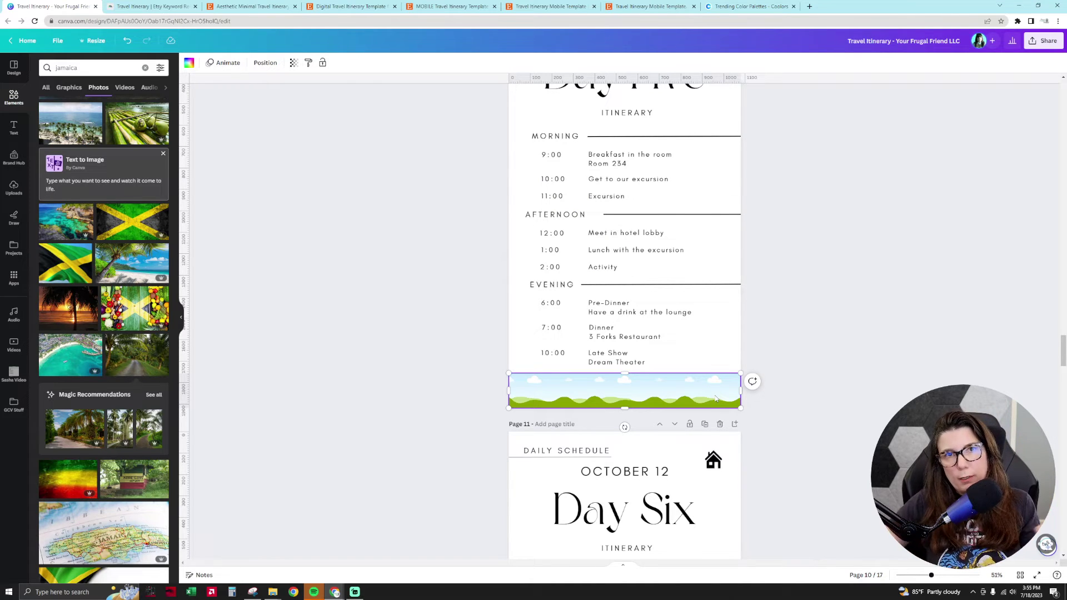
scroll(716, 398, "down", 5)
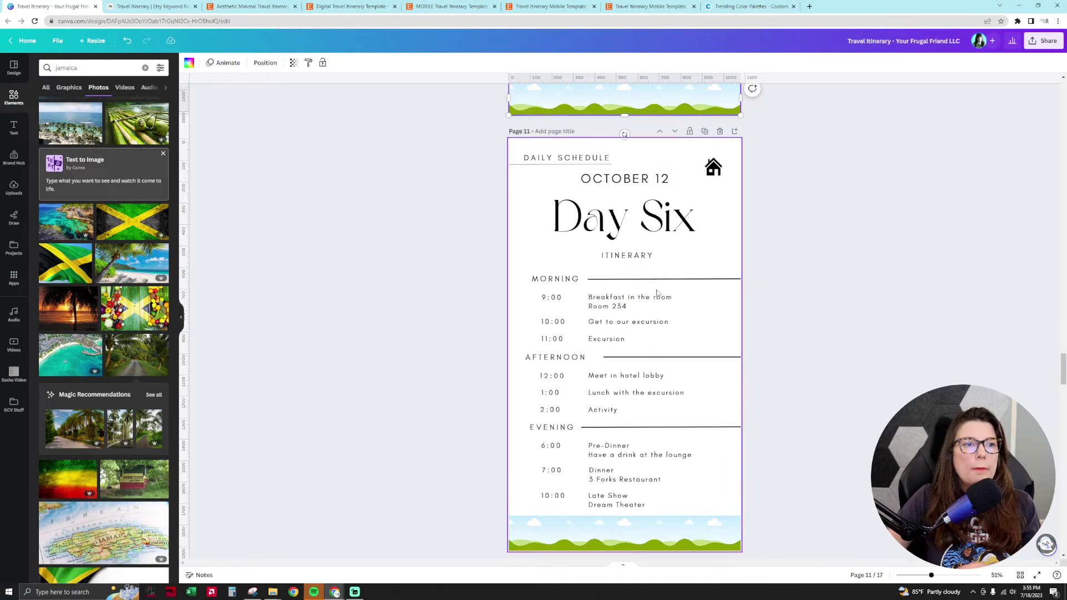
scroll(655, 289, "down", 11)
scroll(656, 289, "down", 3)
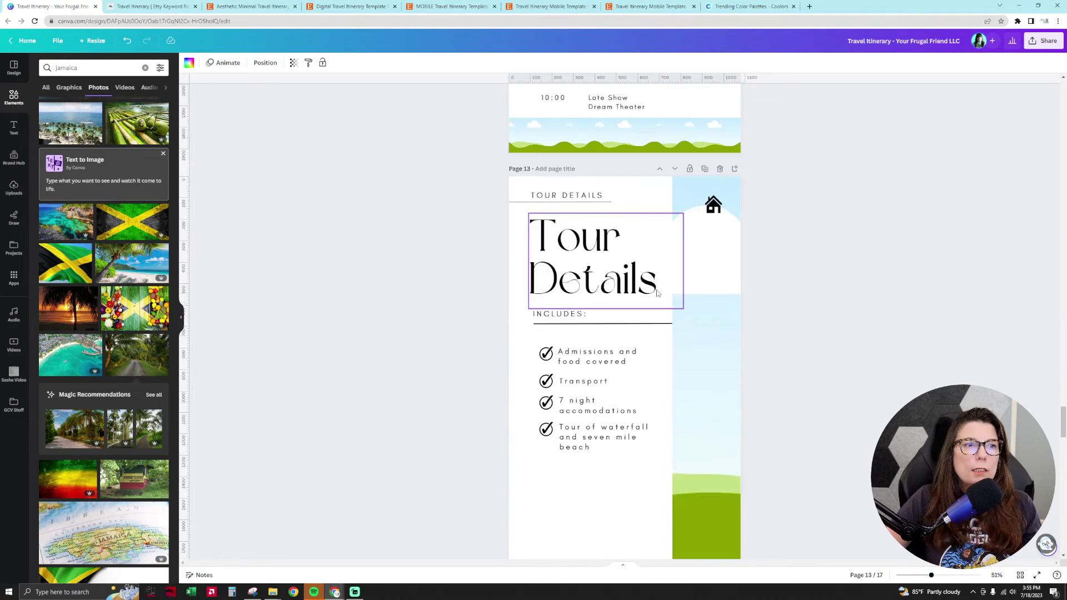
scroll(800, 384, "down", 3)
Inspect the Packing List on page 14 by selecting its "Other" entries and the beige background block
scroll(800, 383, "down", 8)
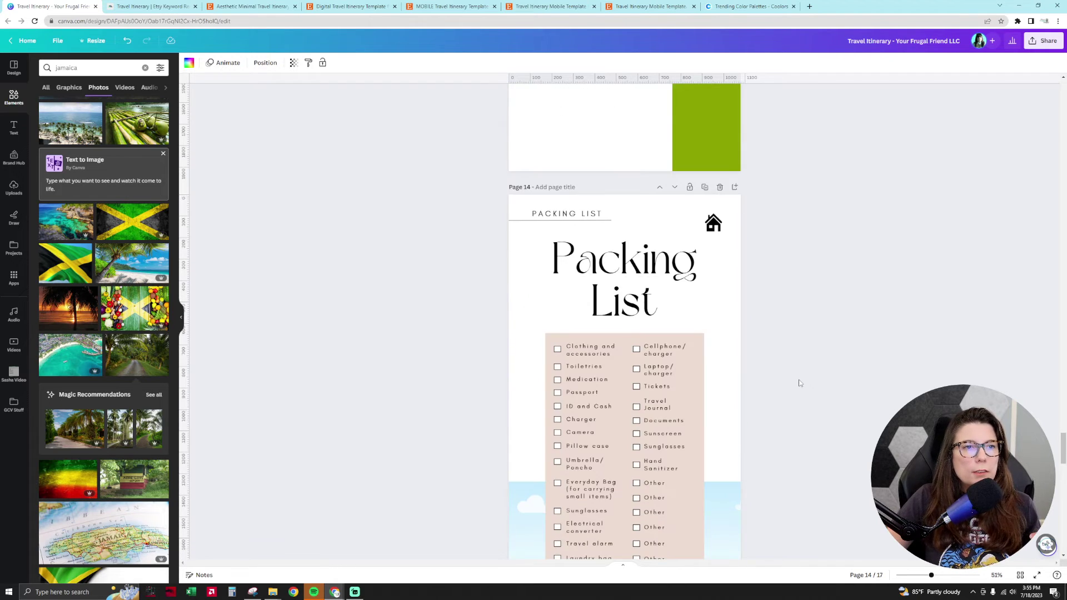
left_click(659, 393)
left_click(656, 377)
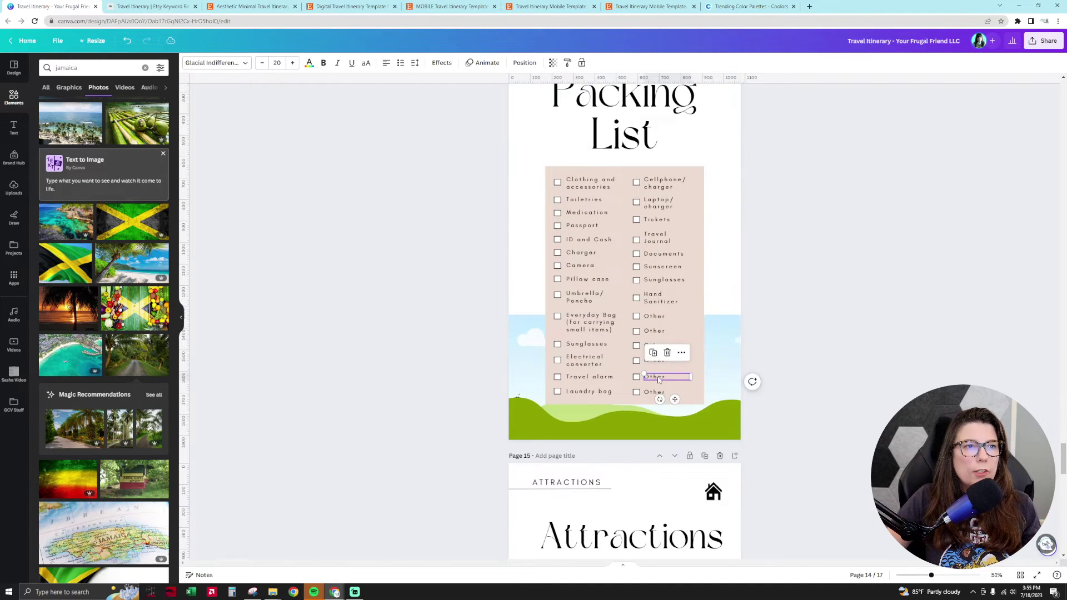
left_click(589, 362)
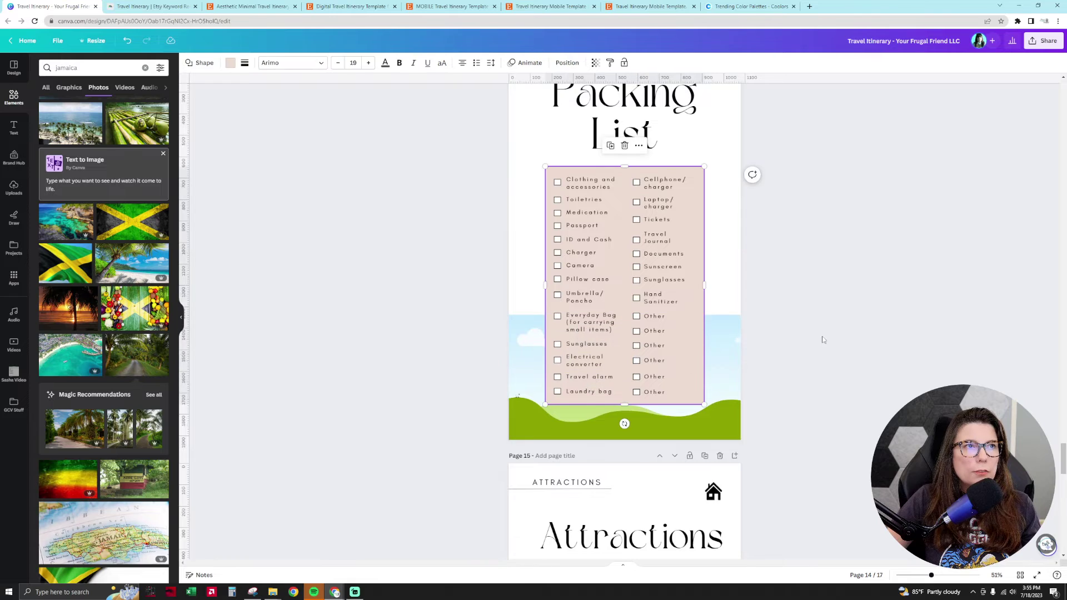
scroll(622, 388, "up", 2)
left_click(657, 400)
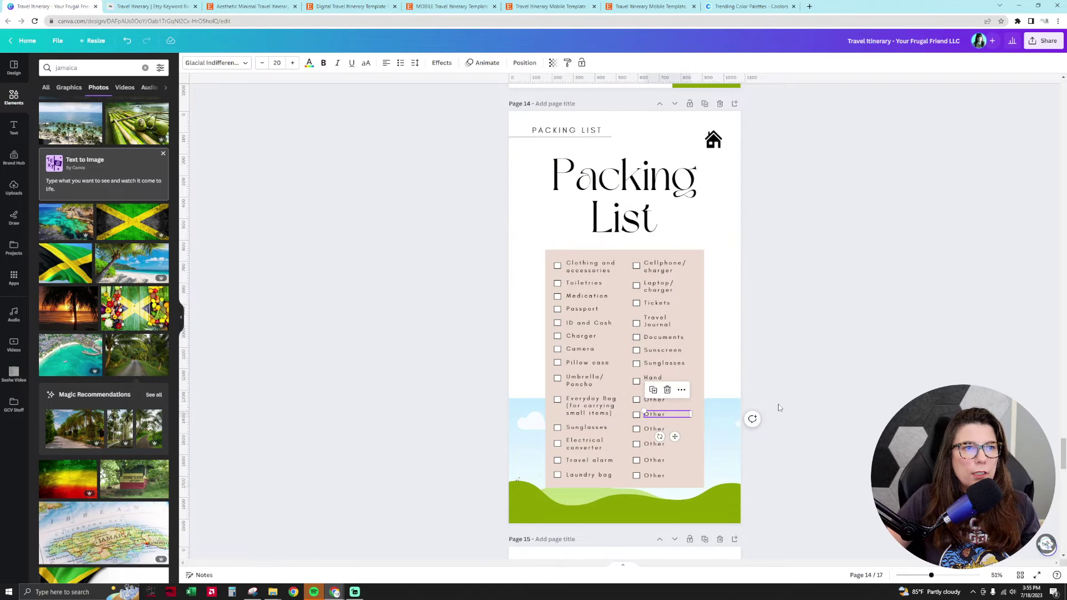
left_click(780, 407)
Review the Attractions, Restaurants and Helpful Info pages, checking the Business Website text of a restaurant entry
scroll(779, 408, "down", 10)
scroll(778, 407, "down", 5)
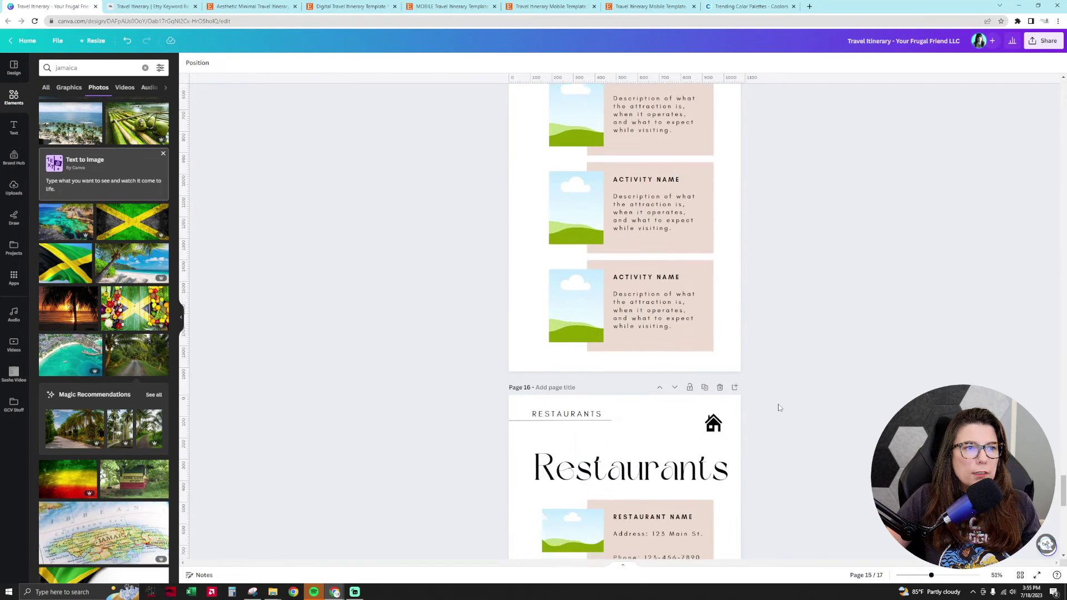
left_click(687, 509)
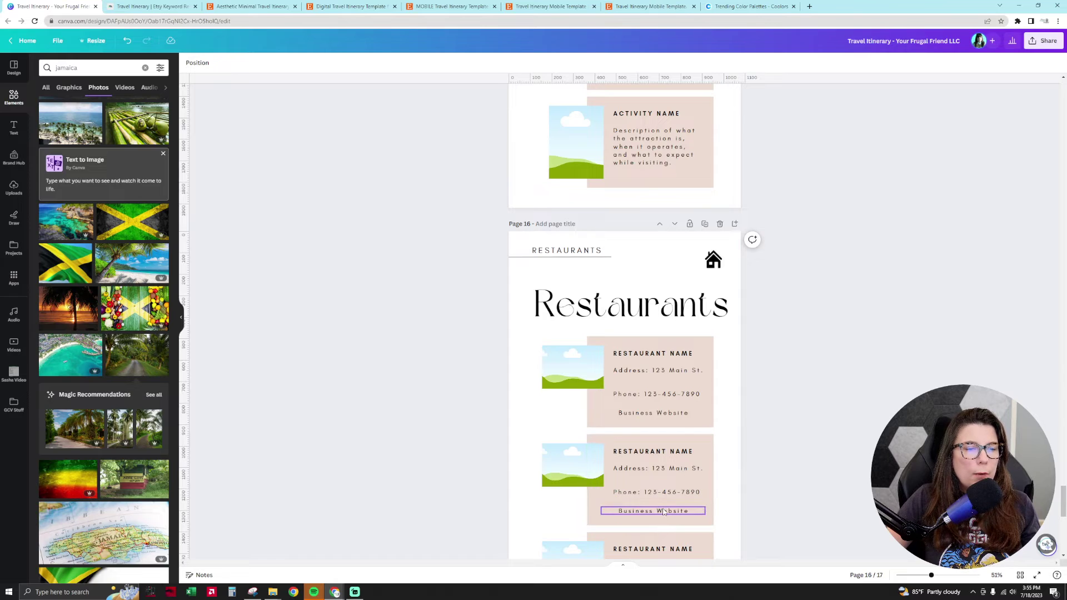
scroll(769, 493, "down", 7)
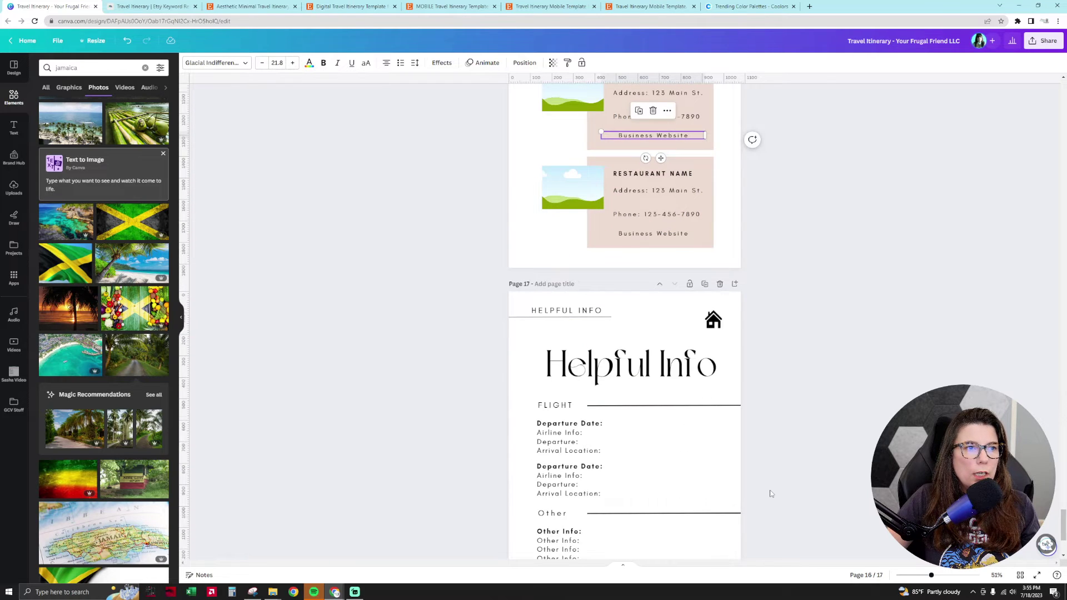
scroll(770, 494, "down", 3)
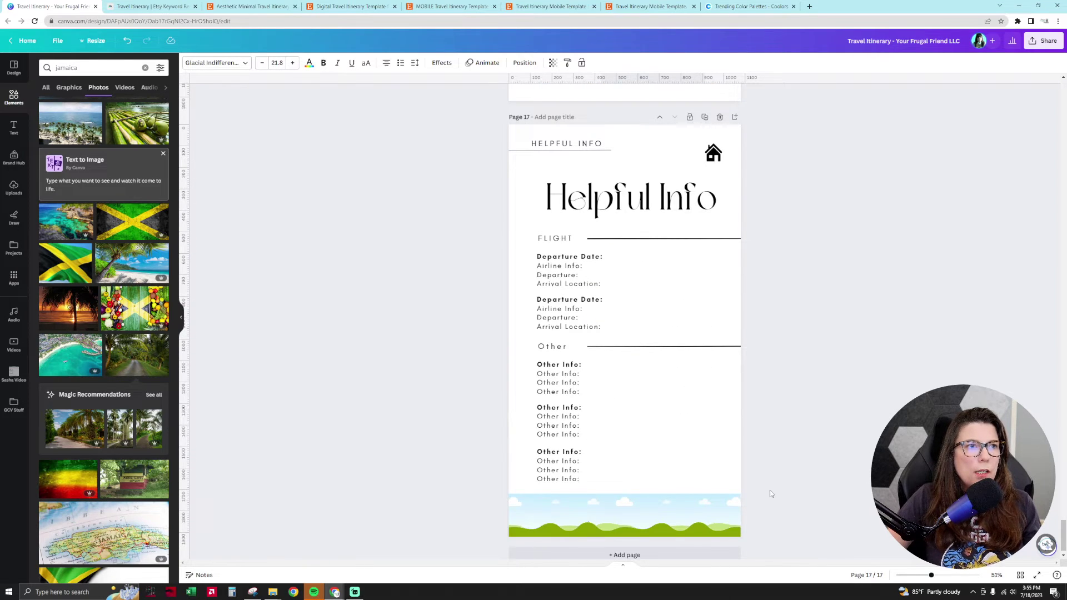
Return to the opening pages and inspect the home icon on the Table of Contents page
left_click_drag(1062, 533, 1040, 118)
left_click(971, 153)
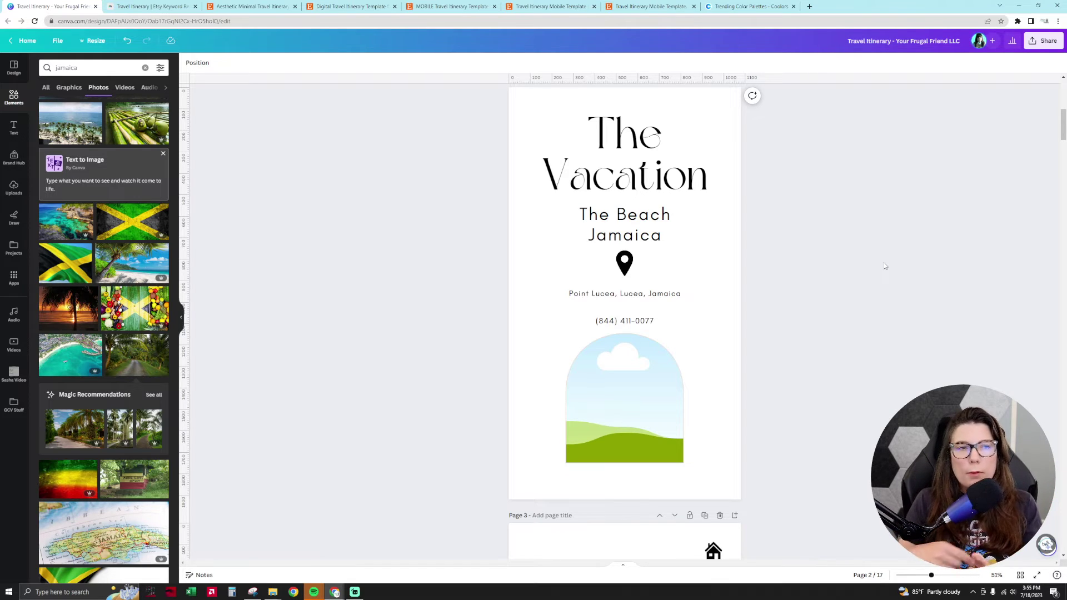
scroll(885, 265, "down", 5)
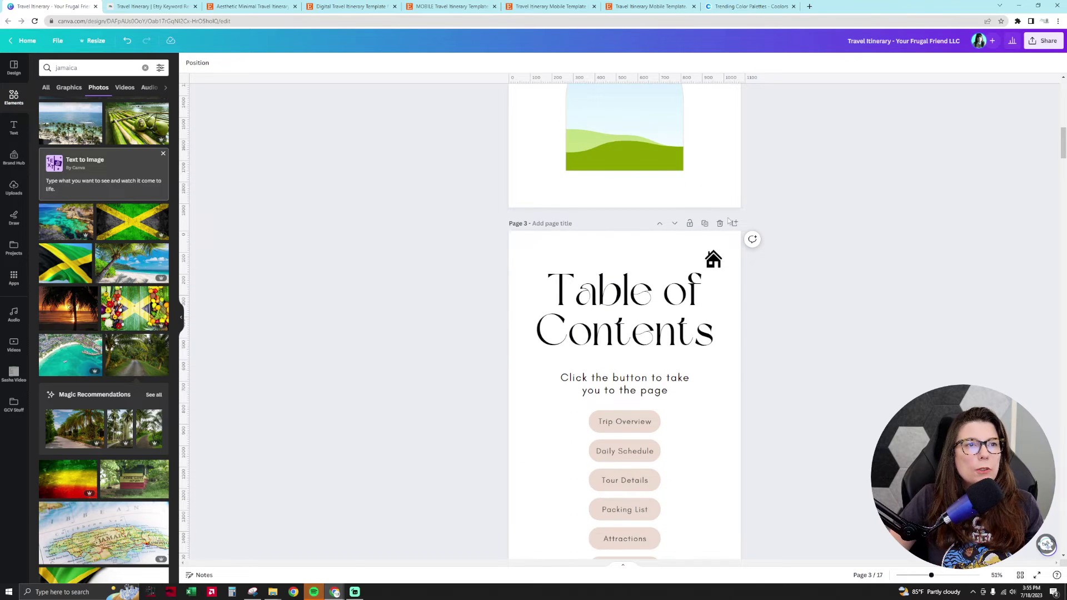
left_click(712, 260)
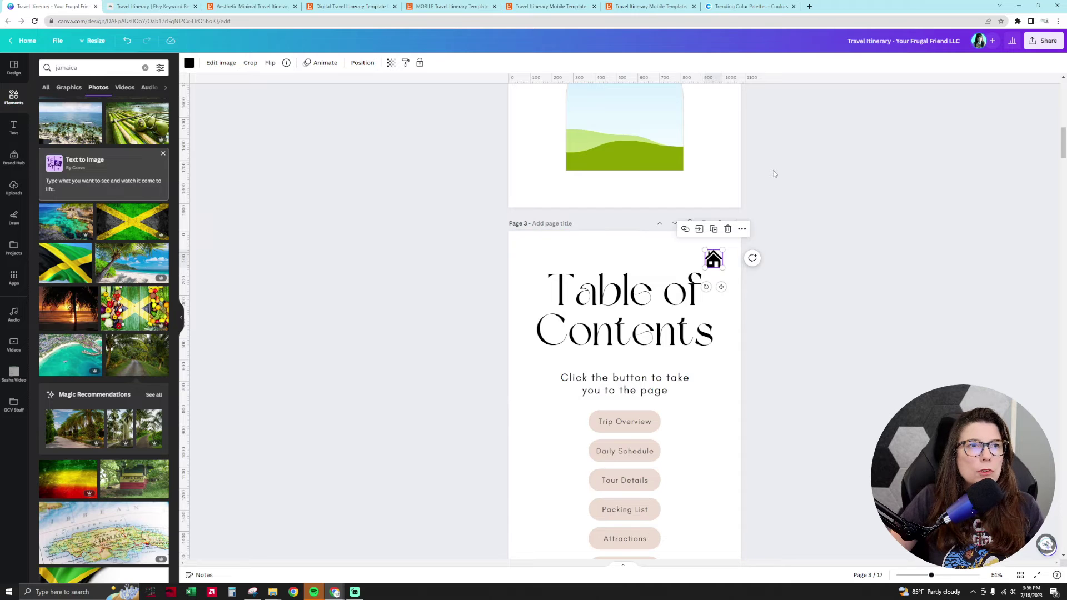
scroll(716, 189, "up", 5)
left_click(716, 195)
scroll(716, 195, "up", 2)
scroll(716, 195, "down", 4)
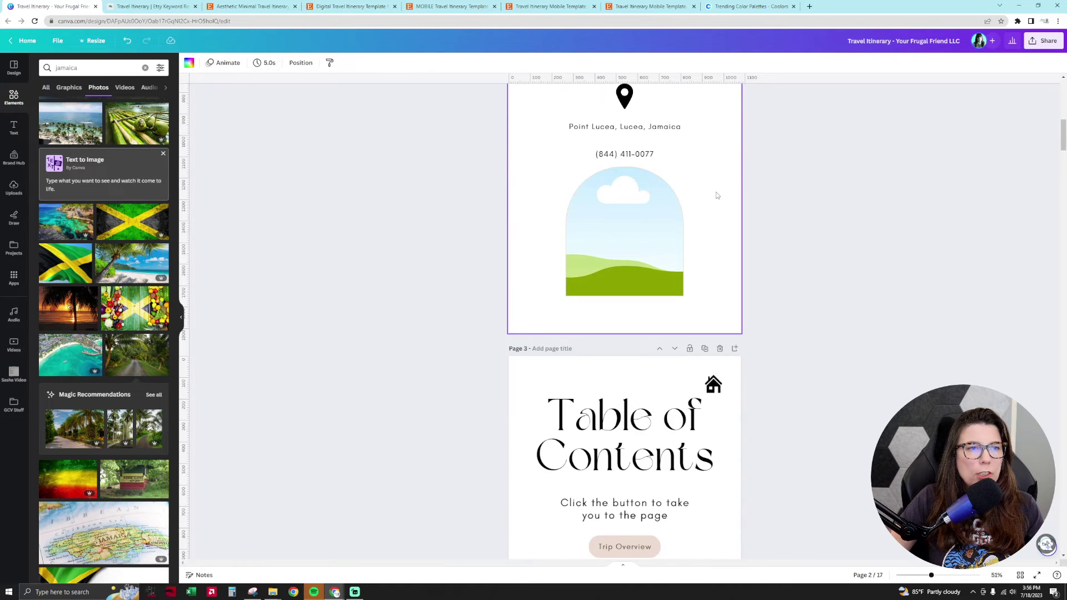
Change the link of the Table of Contents page's home icon to page 2
scroll(717, 195, "down", 3)
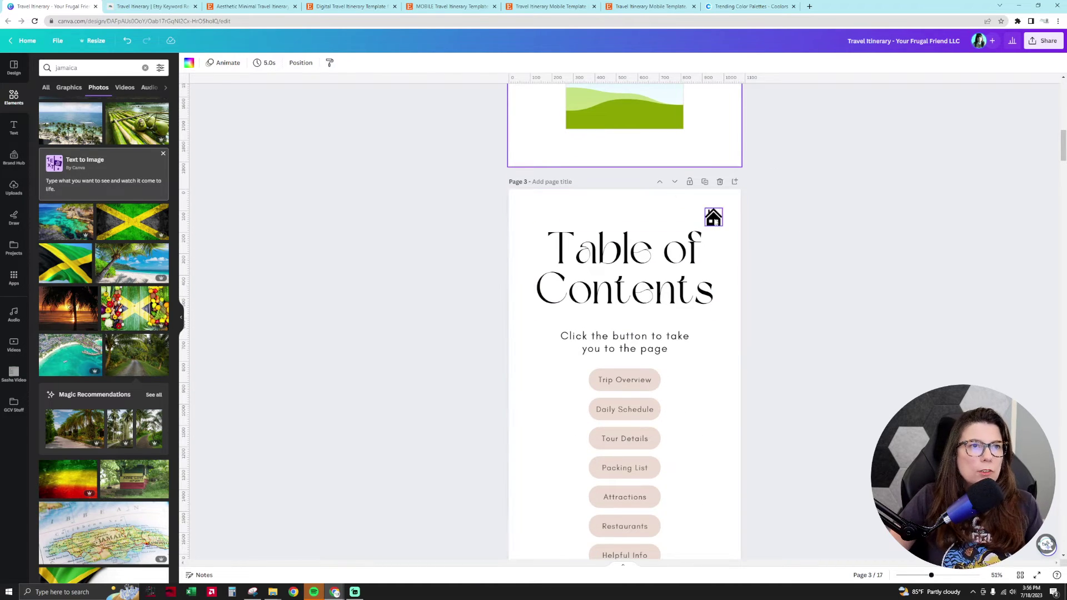
left_click(717, 218)
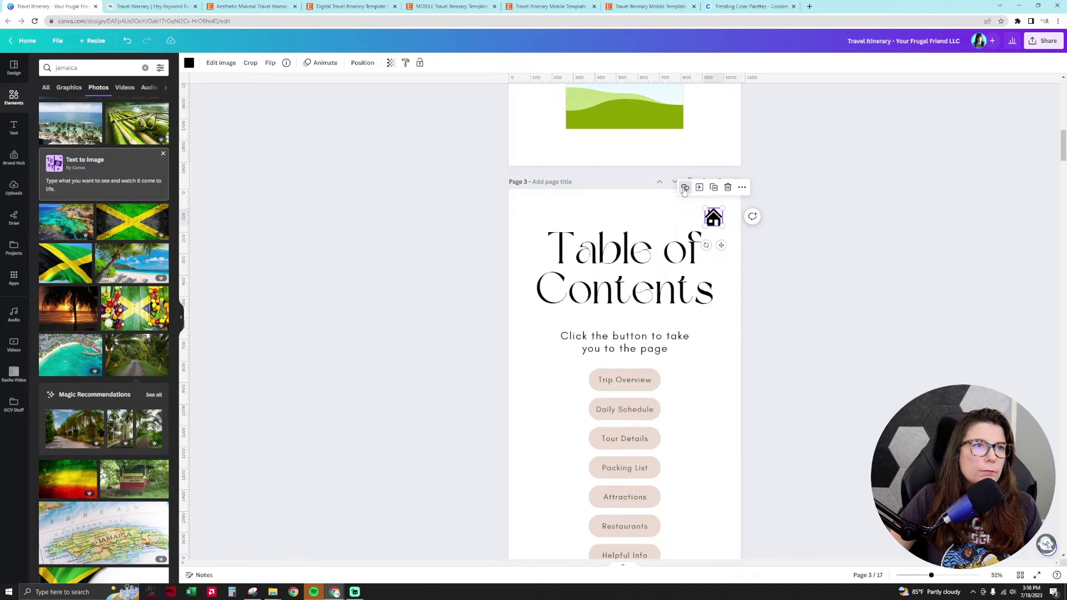
left_click(685, 187)
left_click(716, 222)
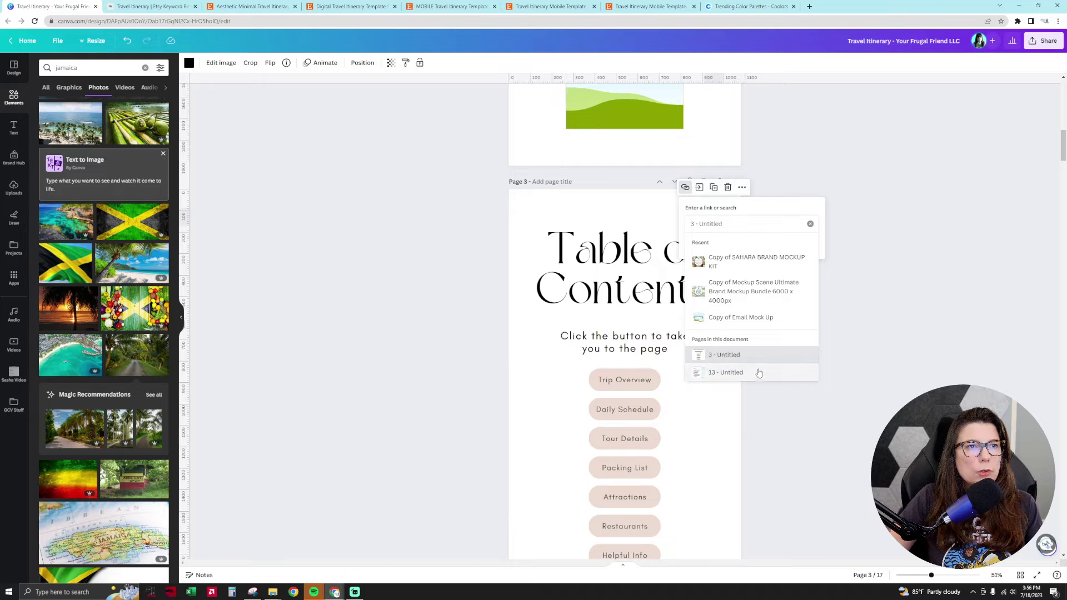
left_click_drag(763, 224, 693, 224)
left_click(810, 223)
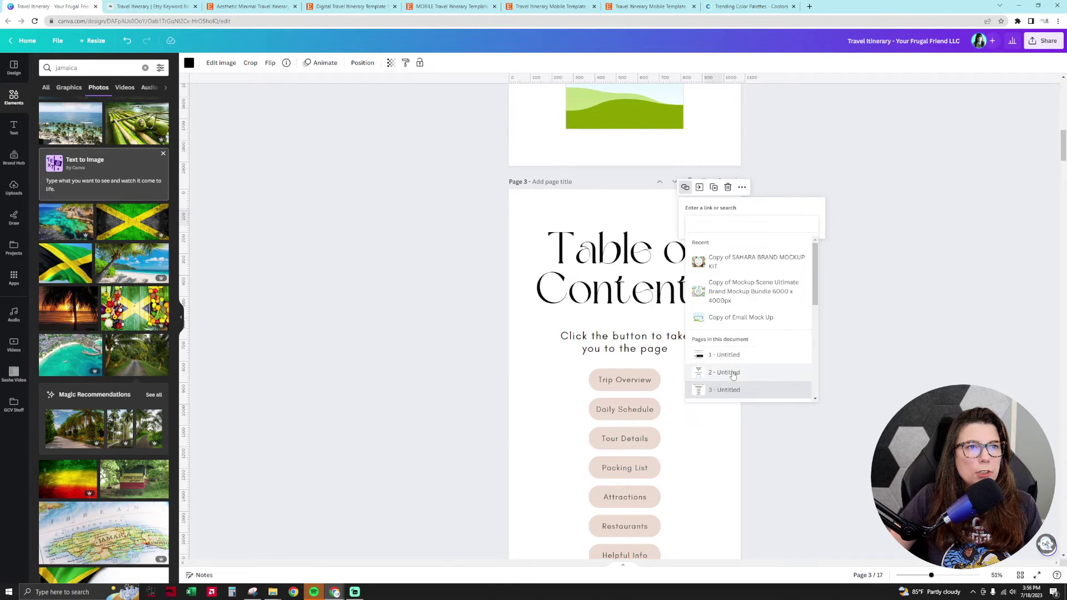
left_click(731, 374)
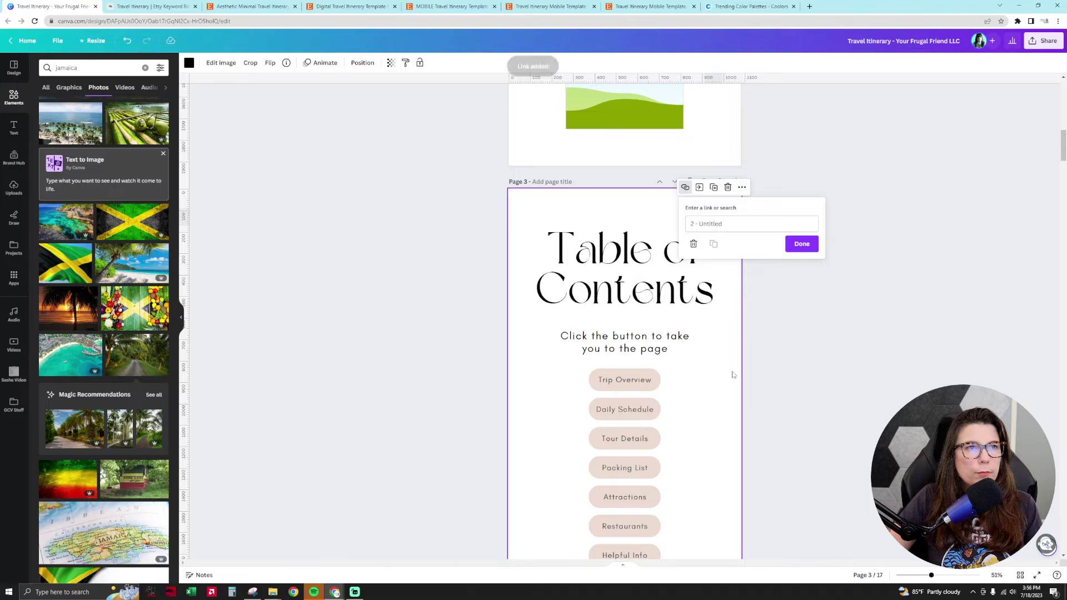
left_click(802, 243)
Title page 2, the vacation front page, "Cover Page"
scroll(821, 282, "up", 5)
scroll(821, 282, "up", 4)
left_click(560, 248)
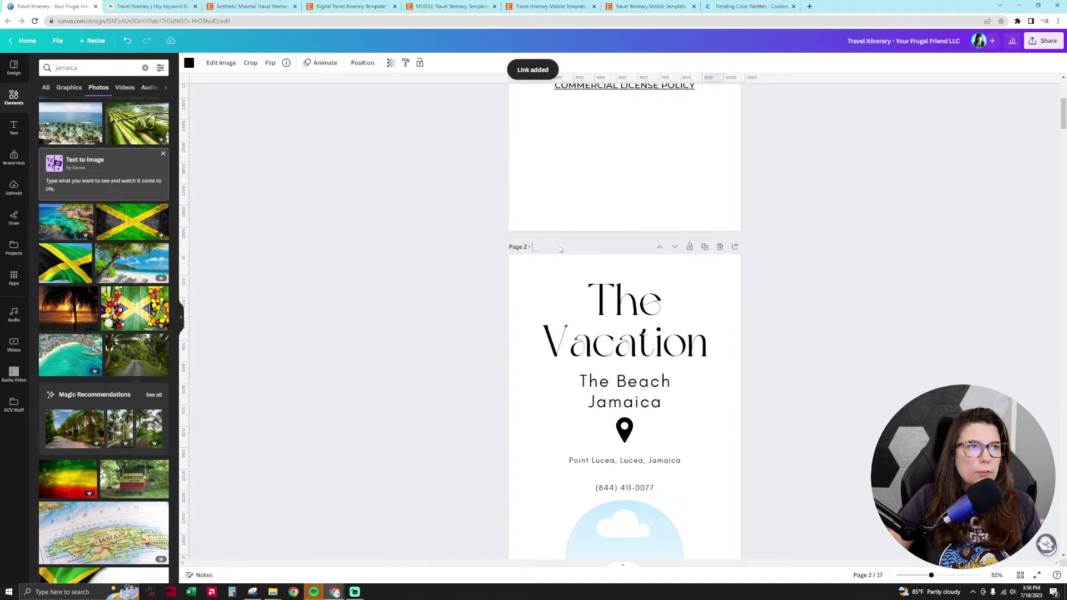
type("Cover")
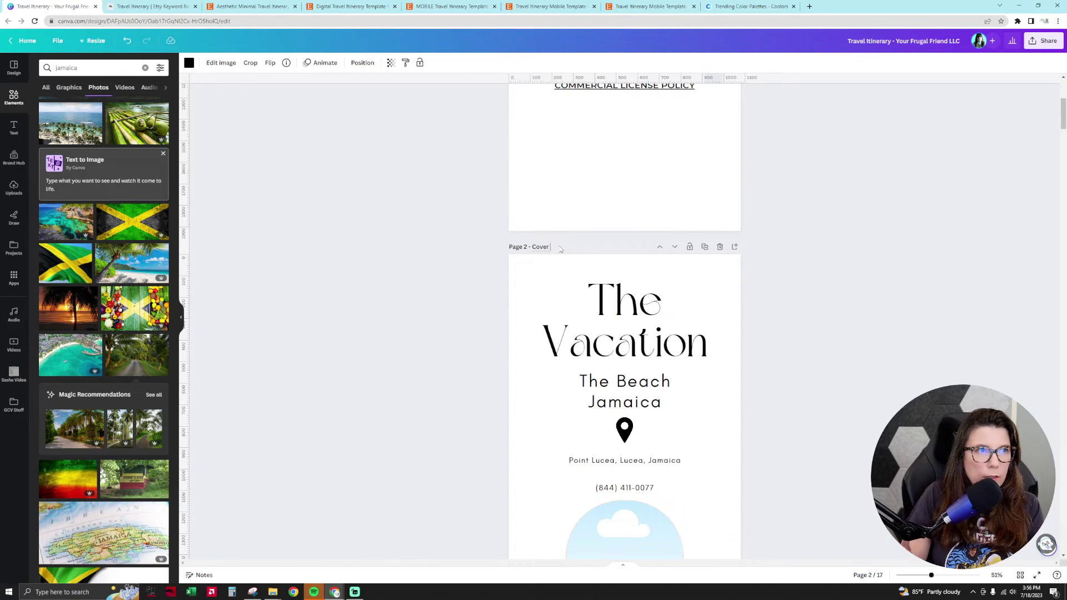
type(" Page")
key("Return")
Title page 3 "Table of Contents" and page 4 "Trip Overview"
scroll(855, 335, "down", 5)
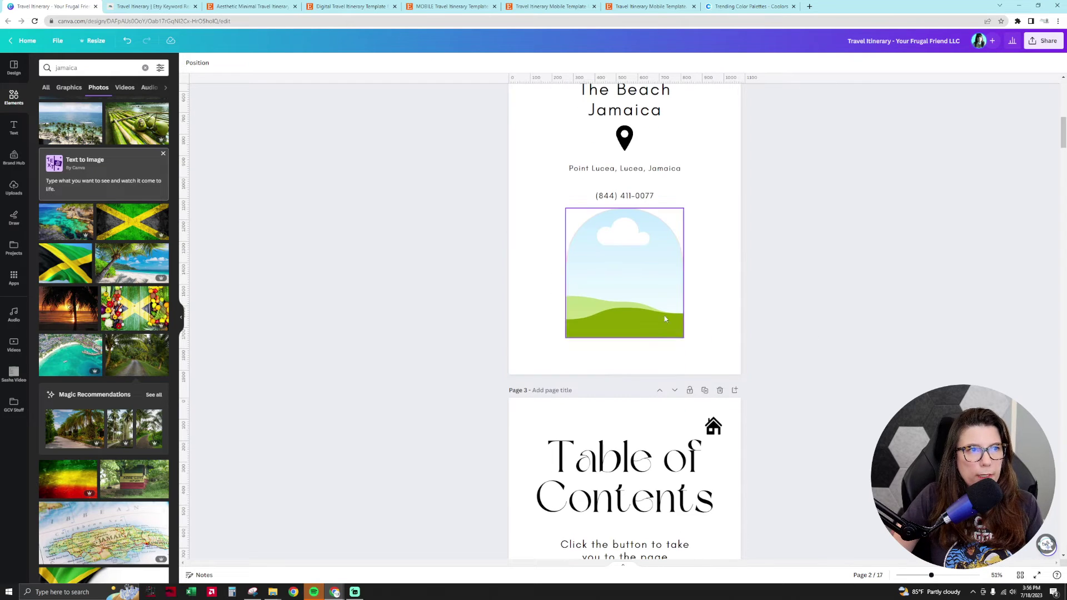
left_click(555, 392)
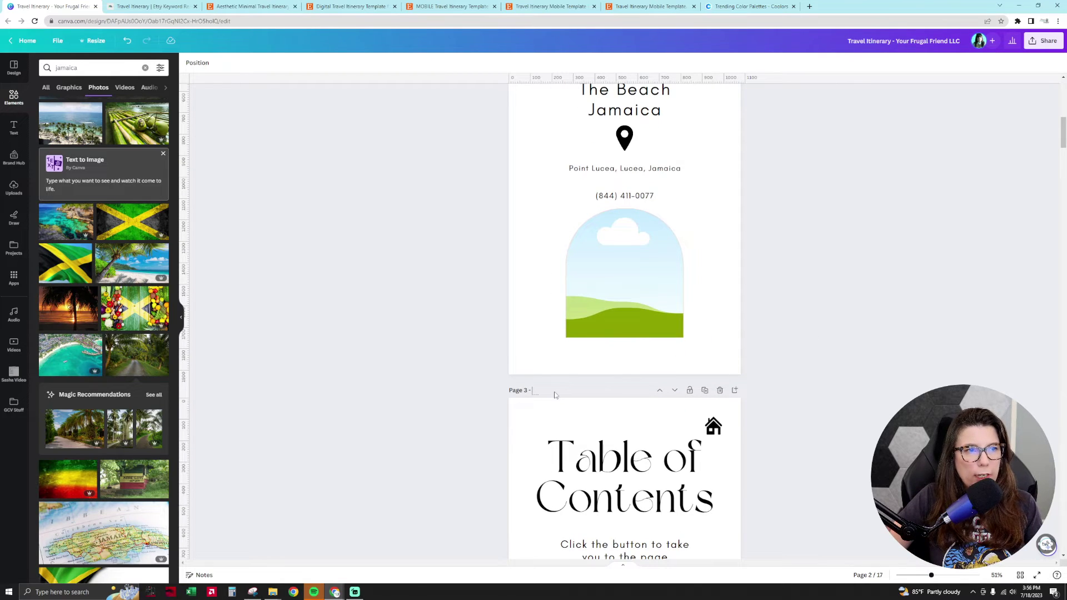
scroll(554, 395, "up", 3)
scroll(553, 333, "down", 5)
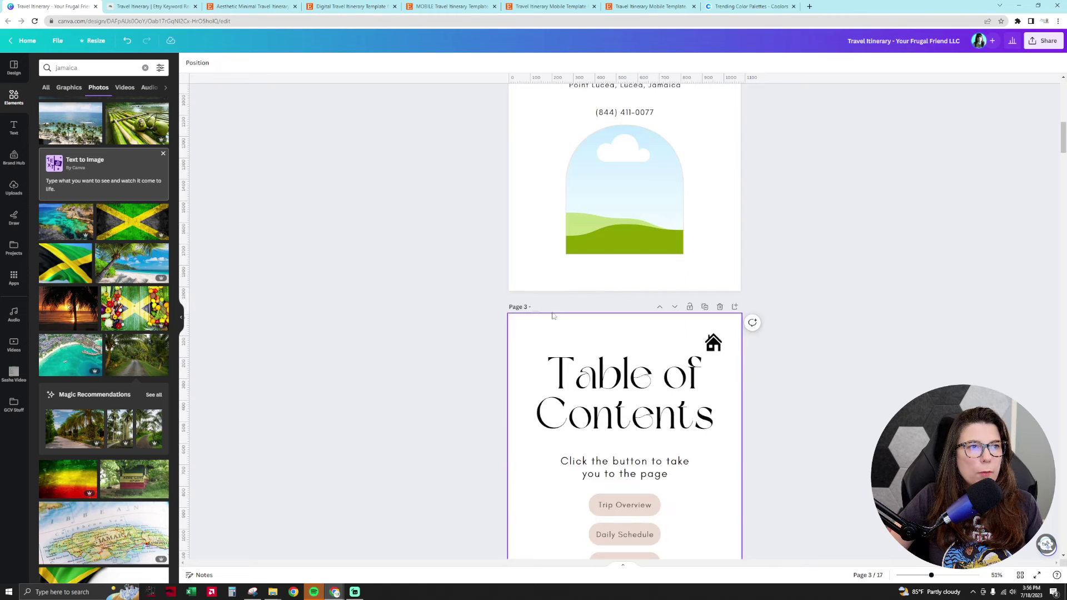
left_click(548, 308)
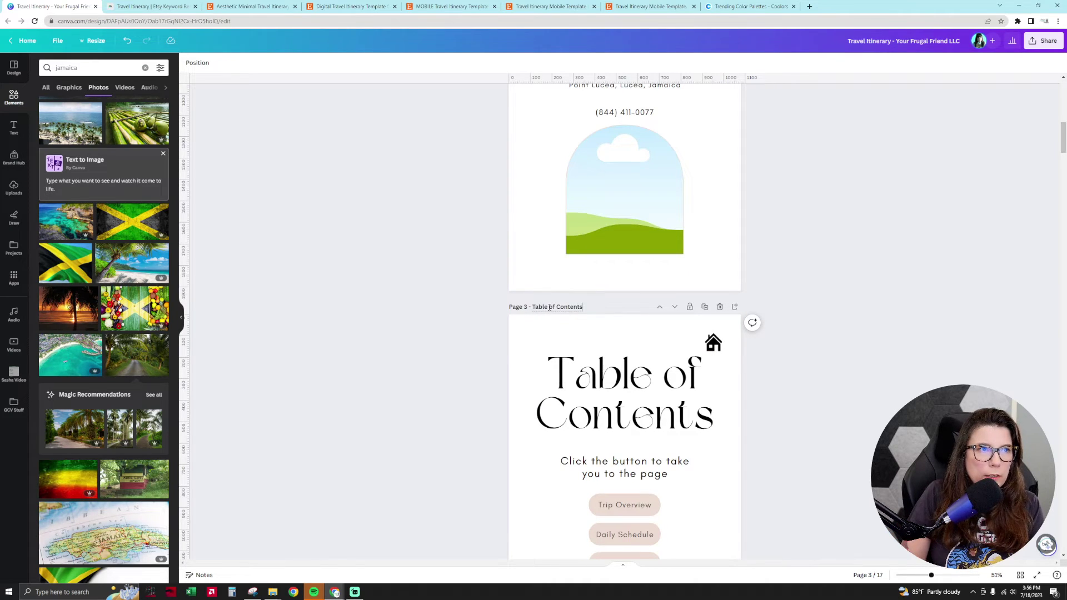
scroll(805, 349, "down", 8)
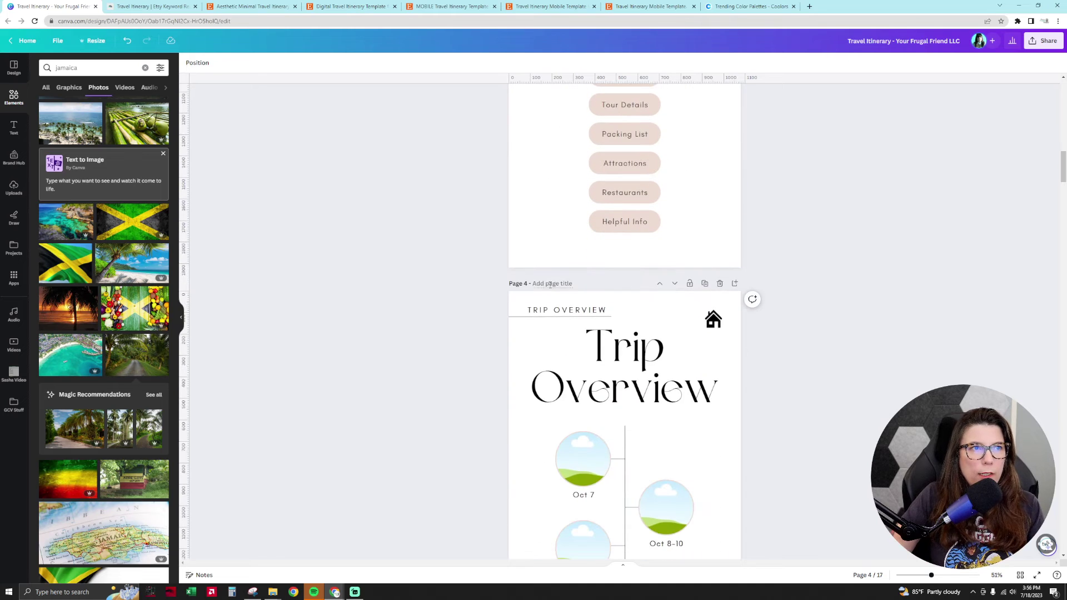
left_click(550, 288)
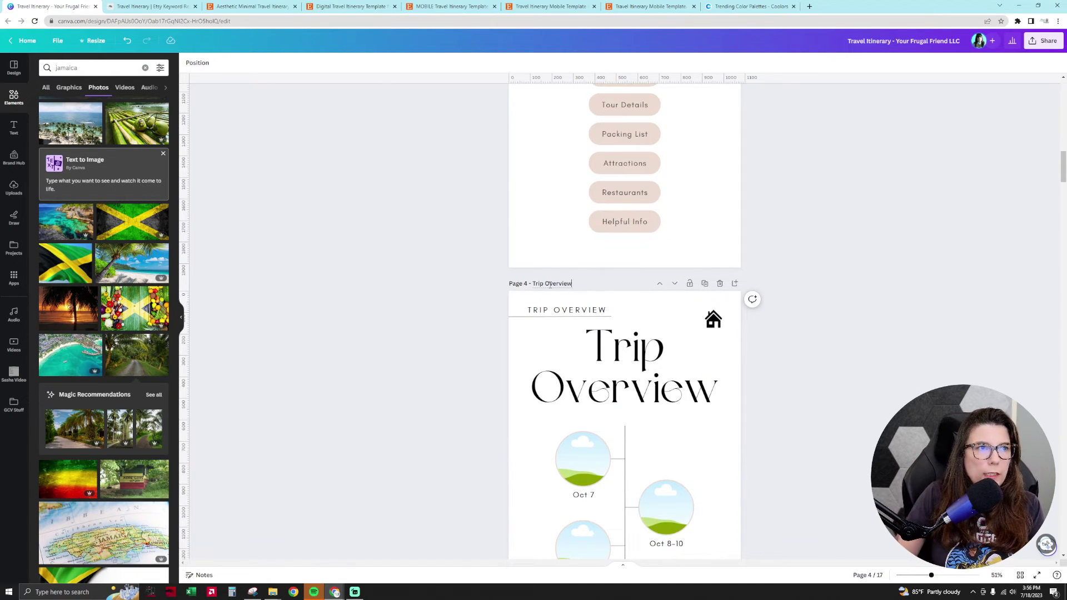
Remove the link from the home icon on the Table of Contents page
scroll(930, 271, "up", 8)
left_click(714, 342)
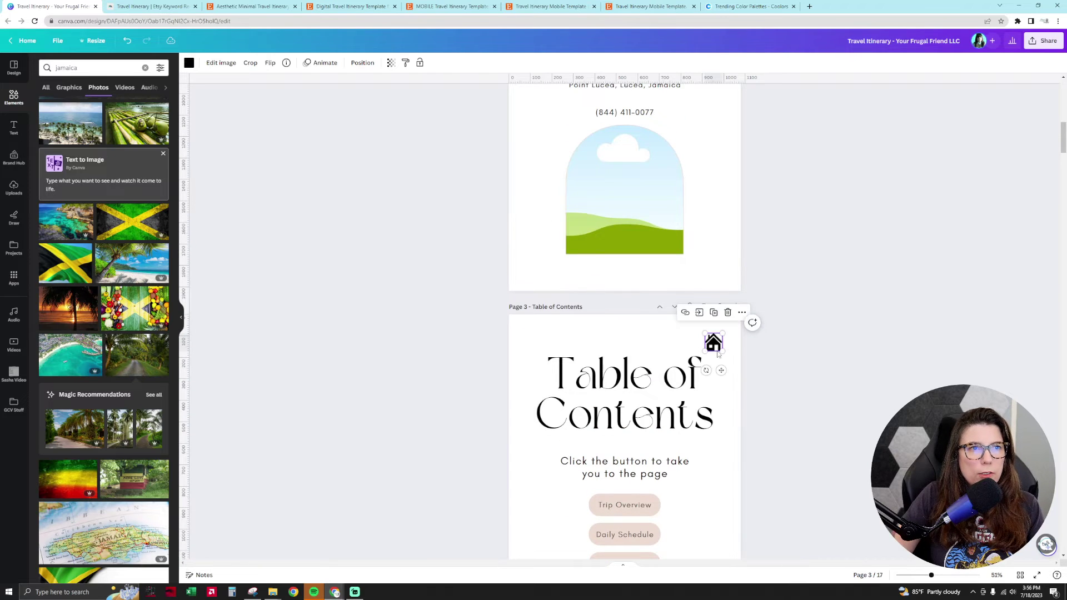
left_click(685, 312)
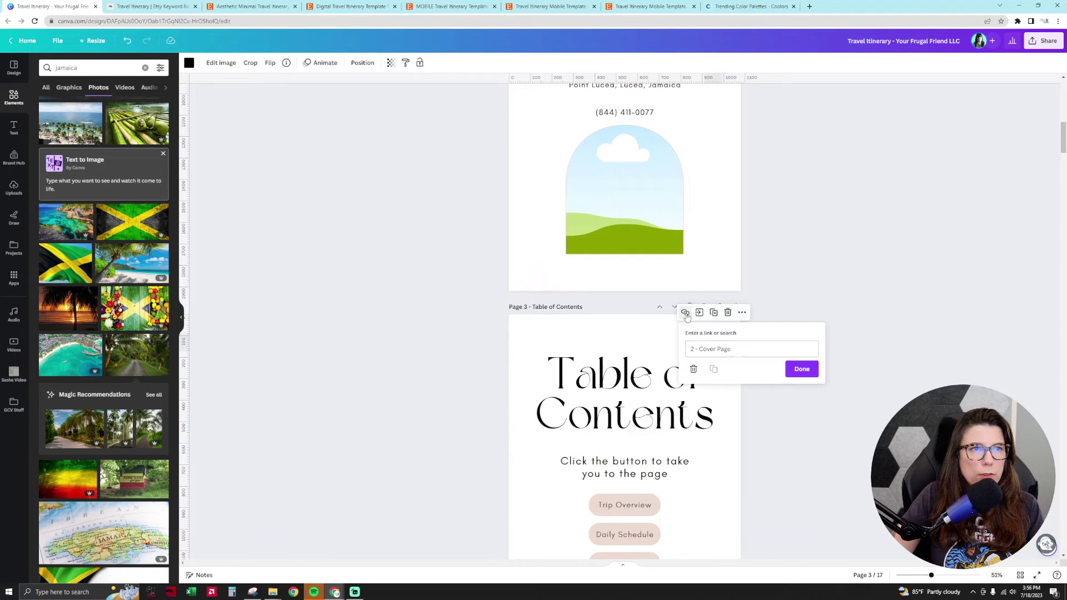
left_click(693, 371)
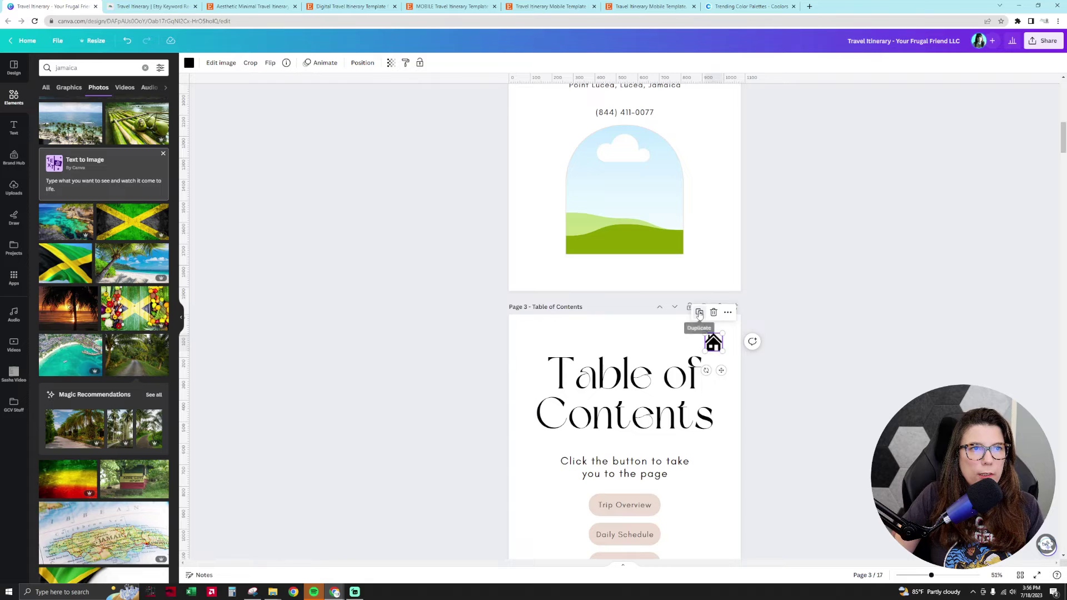
left_click(828, 356)
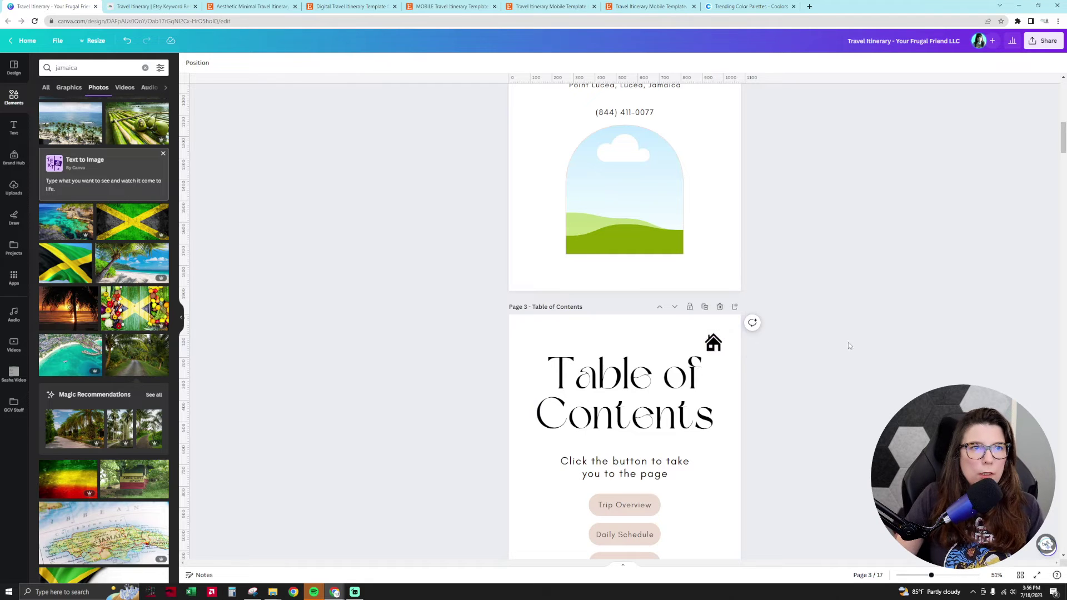
Link the home icon on the Table of Contents page to "2 - Cover Page"
left_click_drag(715, 345, 713, 342)
left_click(728, 312)
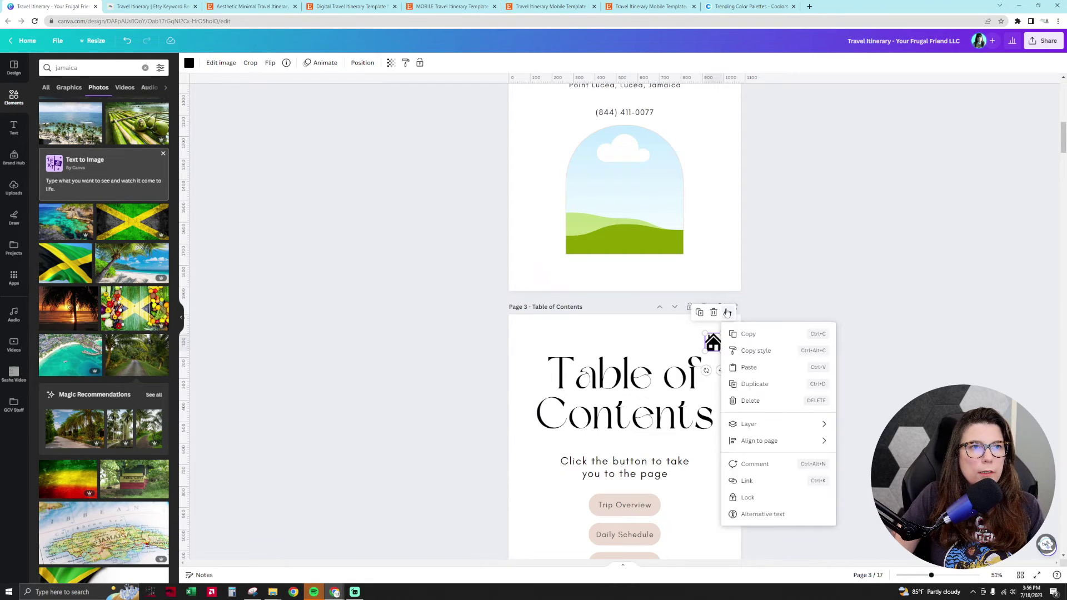
left_click(773, 486)
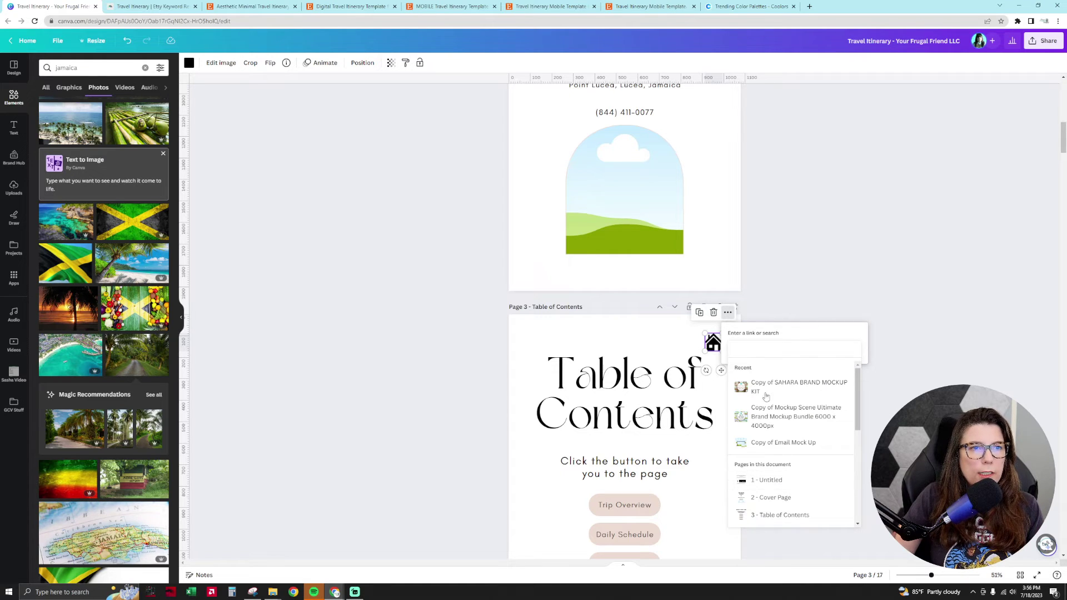
scroll(802, 503, "down", 2)
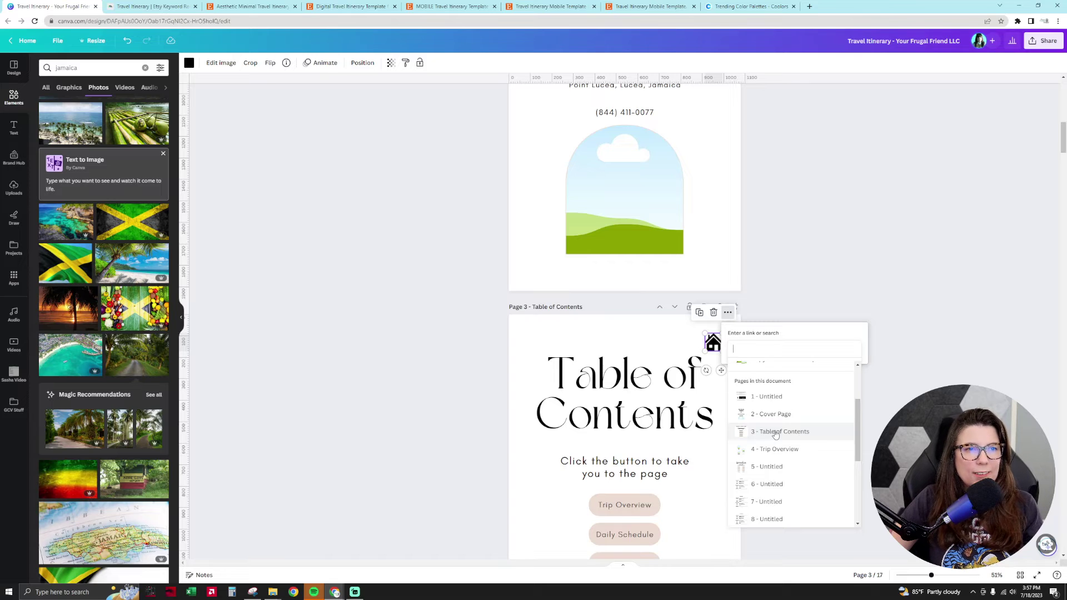
left_click(774, 414)
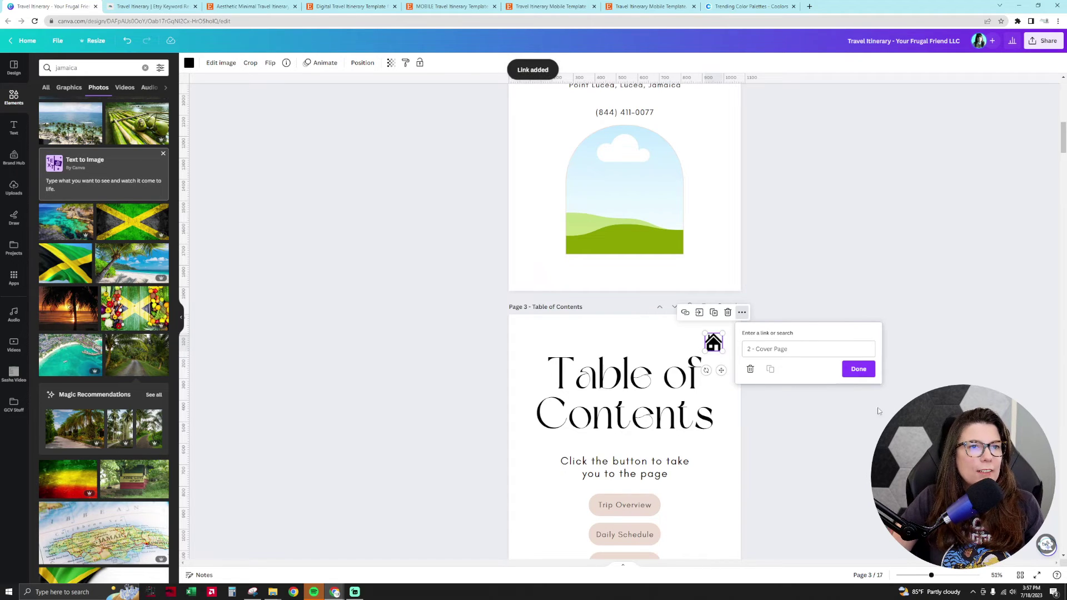
left_click(858, 370)
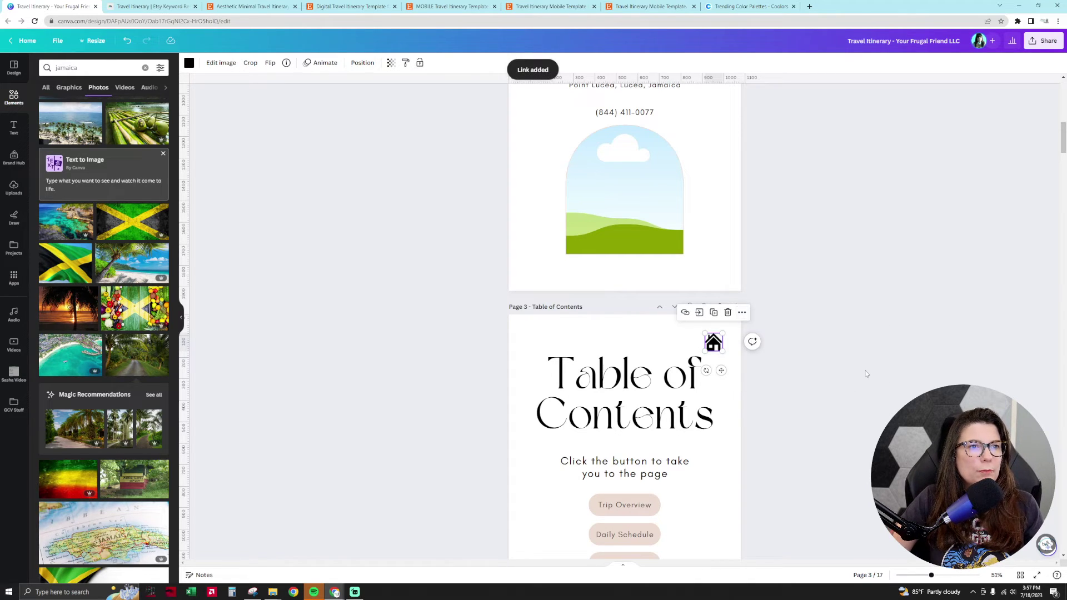
Review the Table of Contents buttons and inspect the home icon on the Trip Overview page
scroll(864, 371, "down", 3)
scroll(865, 371, "down", 10)
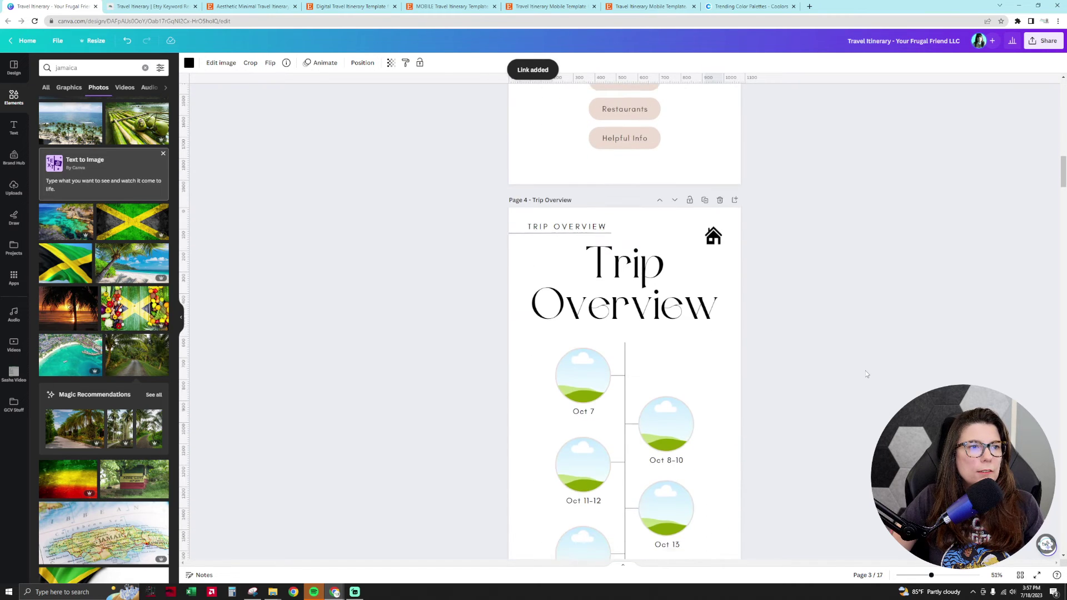
scroll(865, 372, "up", 7)
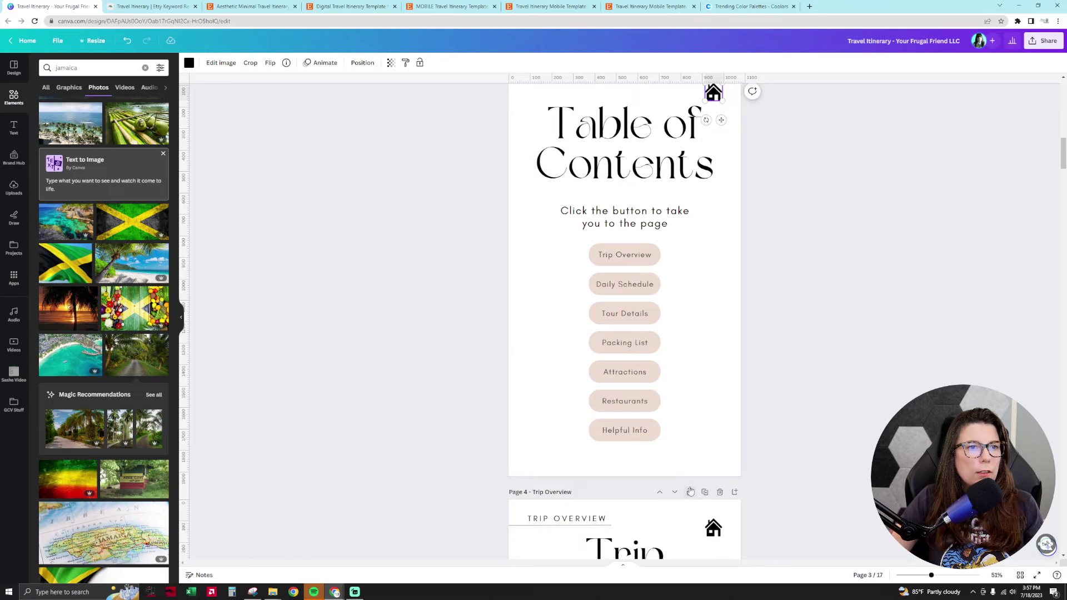
scroll(719, 444, "down", 2)
left_click(718, 446)
scroll(734, 389, "up", 5)
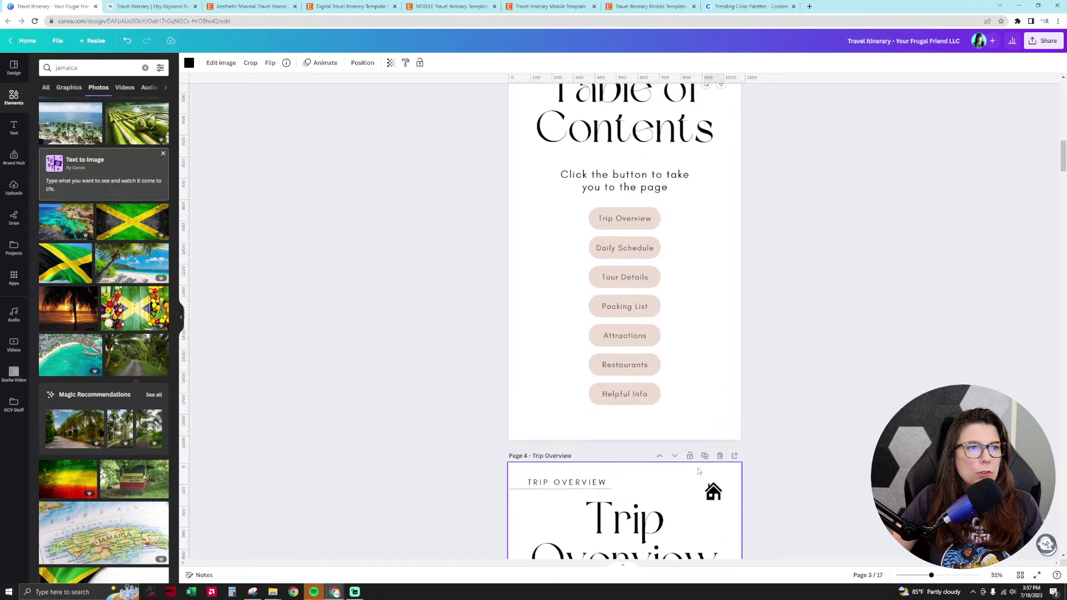
left_click(734, 389)
scroll(734, 390, "down", 6)
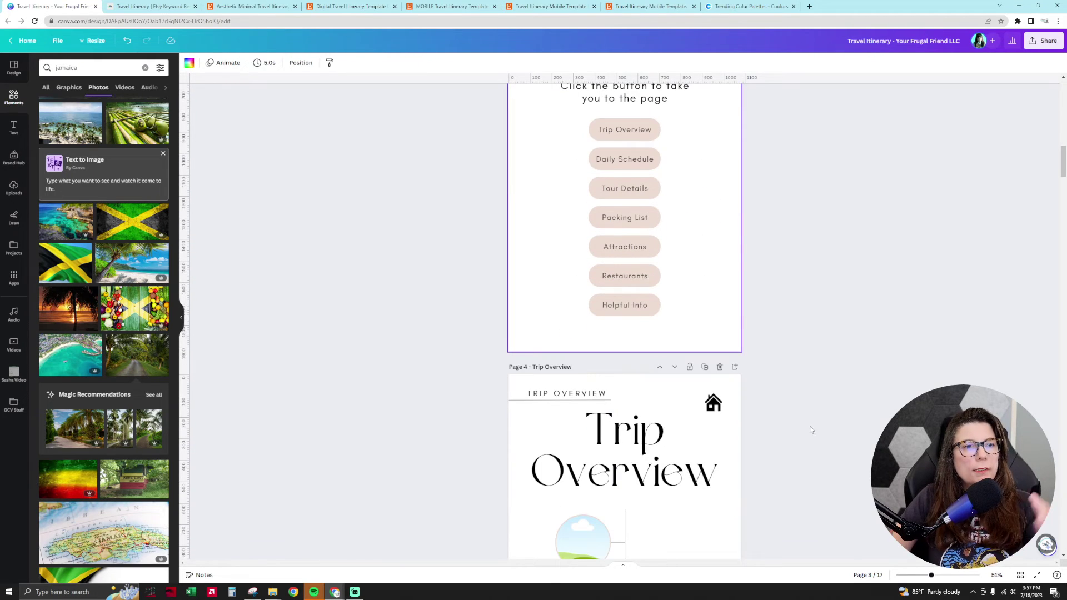
left_click(717, 410)
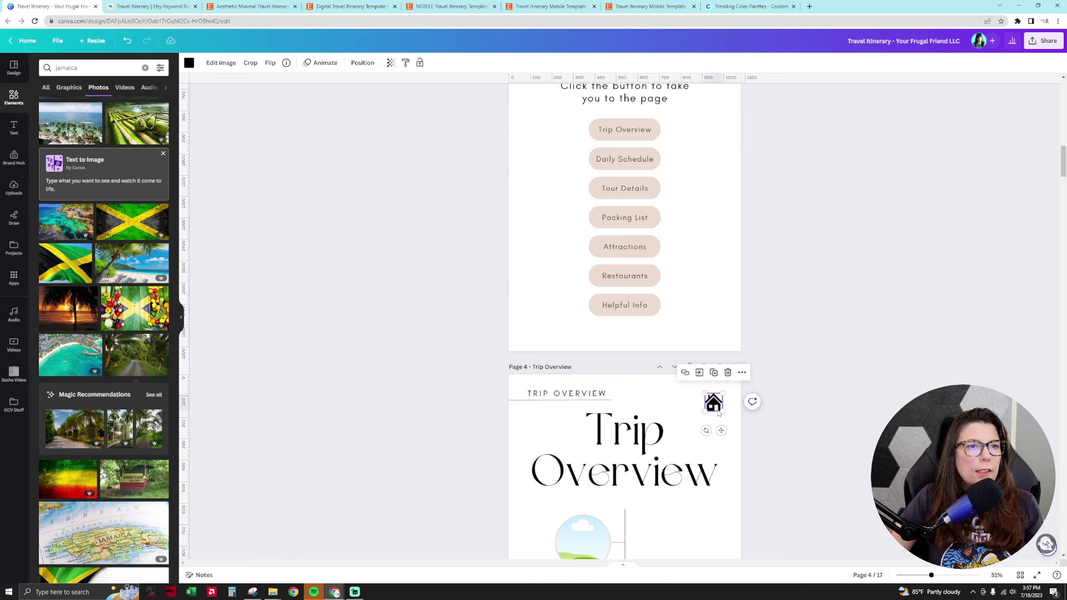
left_click(789, 426)
Review the day buttons on the Daily Schedule page and inspect the home icon on the Day One page
scroll(789, 426, "down", 3)
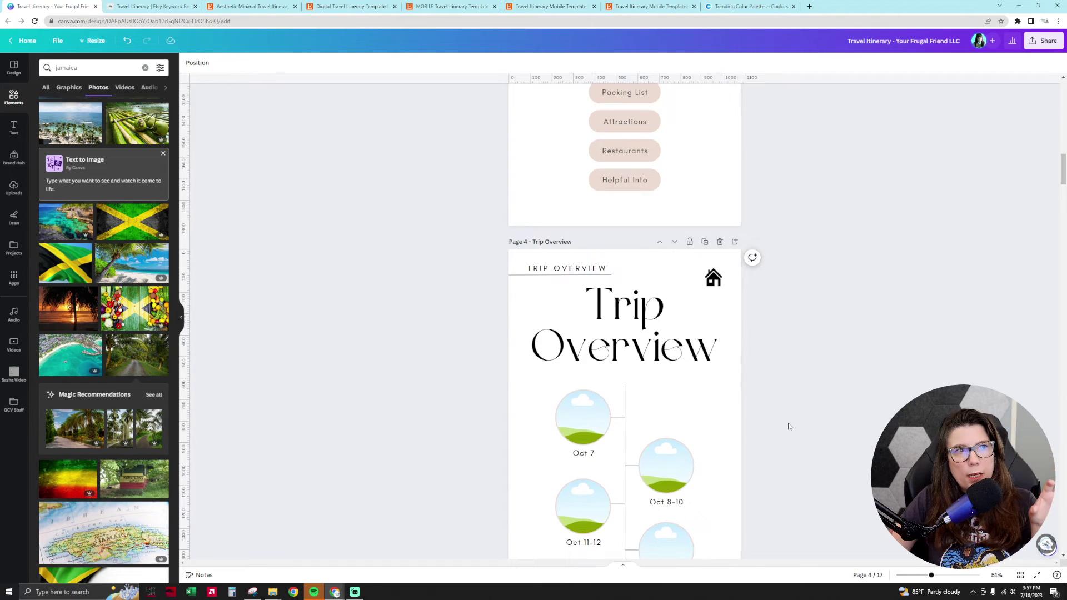
scroll(789, 426, "down", 12)
left_click(731, 379)
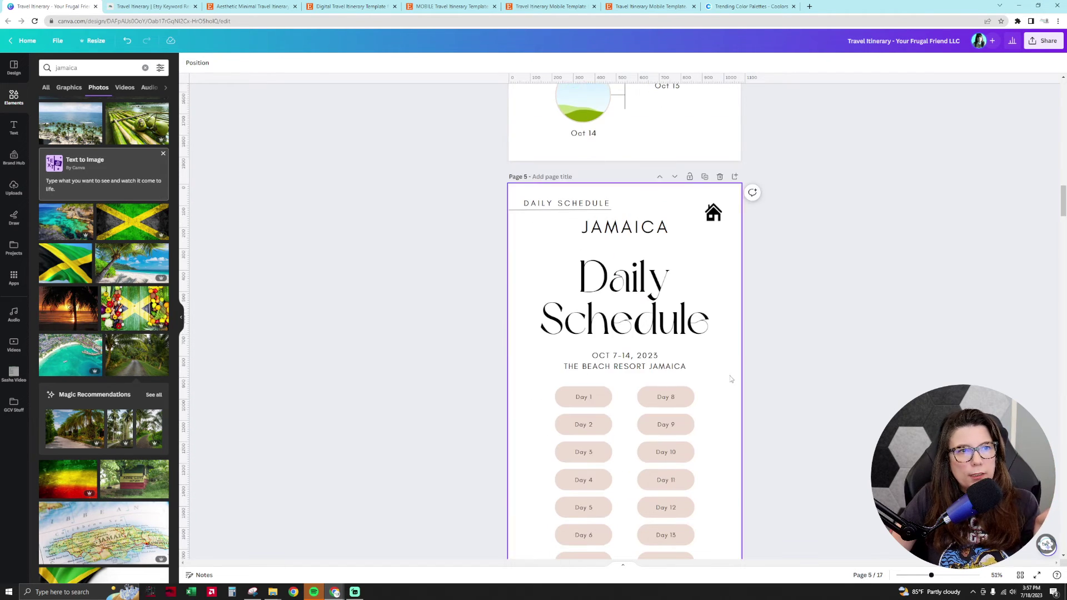
scroll(731, 379, "down", 4)
scroll(731, 379, "down", 5)
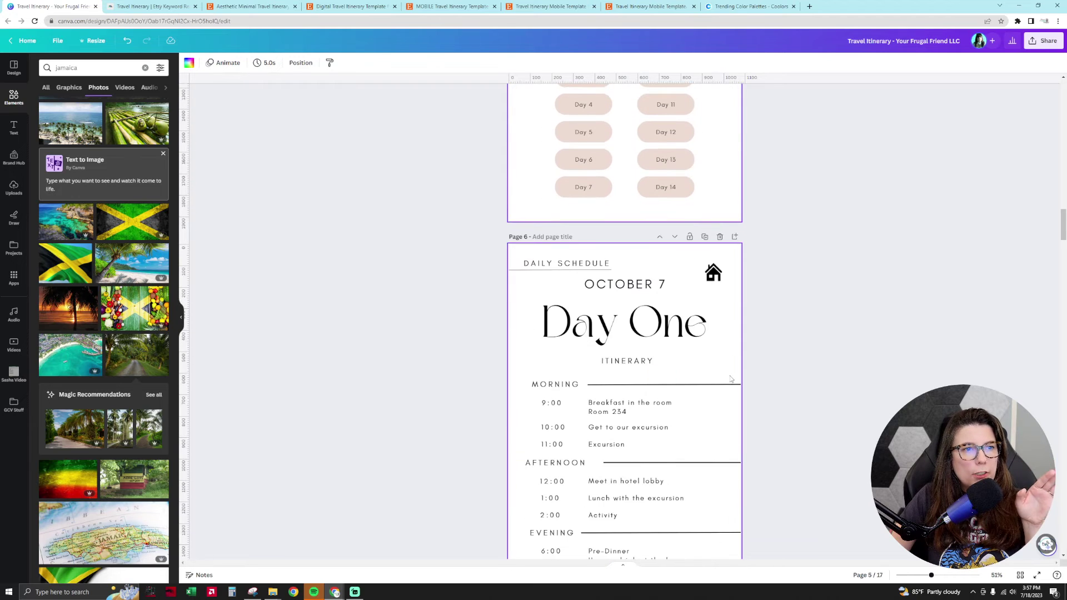
left_click(730, 332)
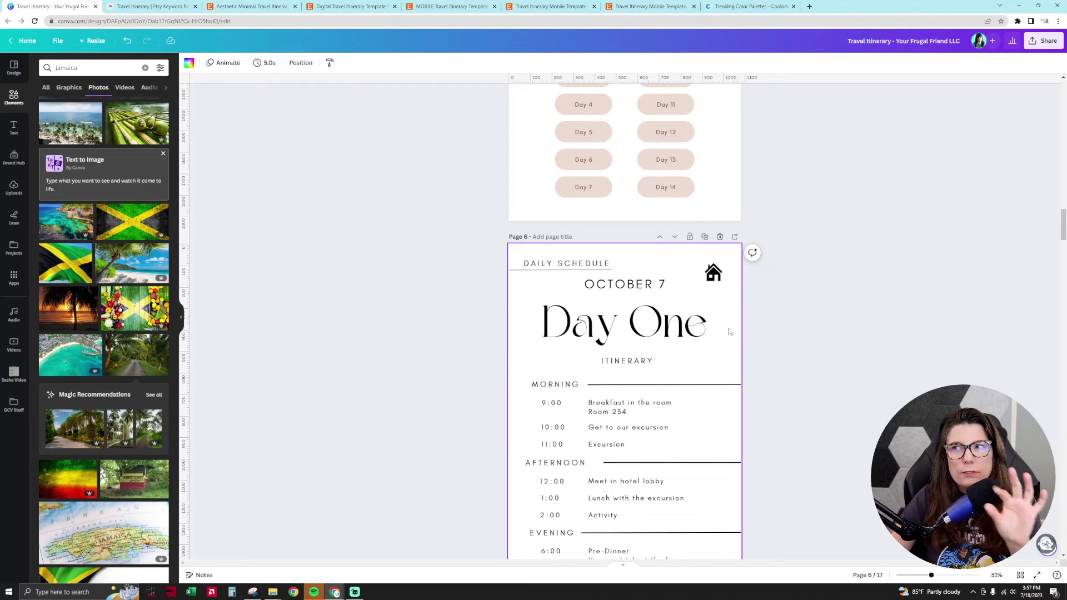
scroll(730, 332, "up", 8)
left_click(666, 355)
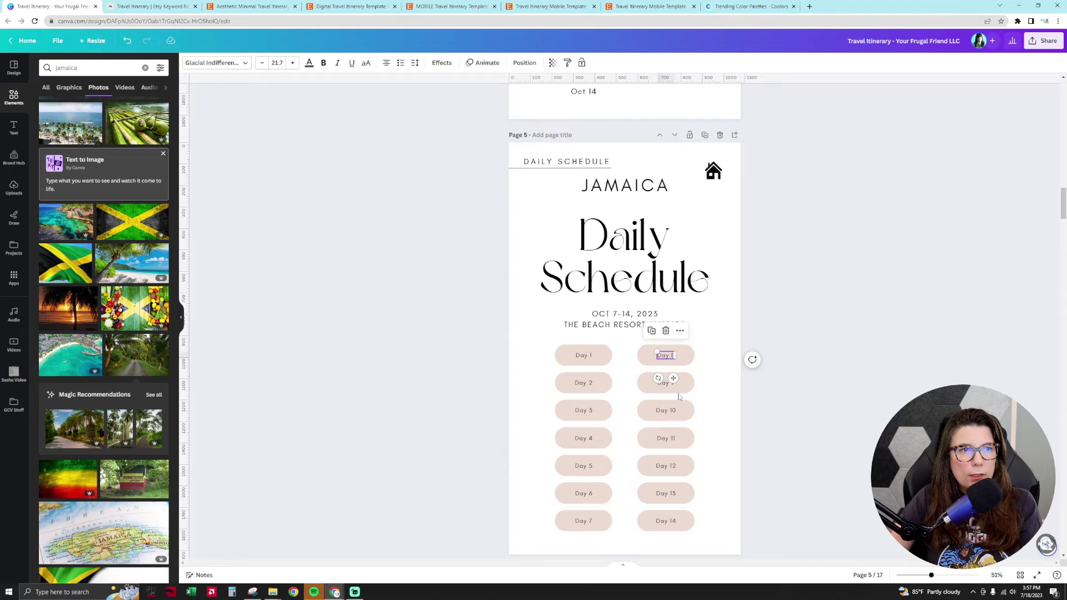
scroll(762, 477, "down", 4)
left_click(707, 441)
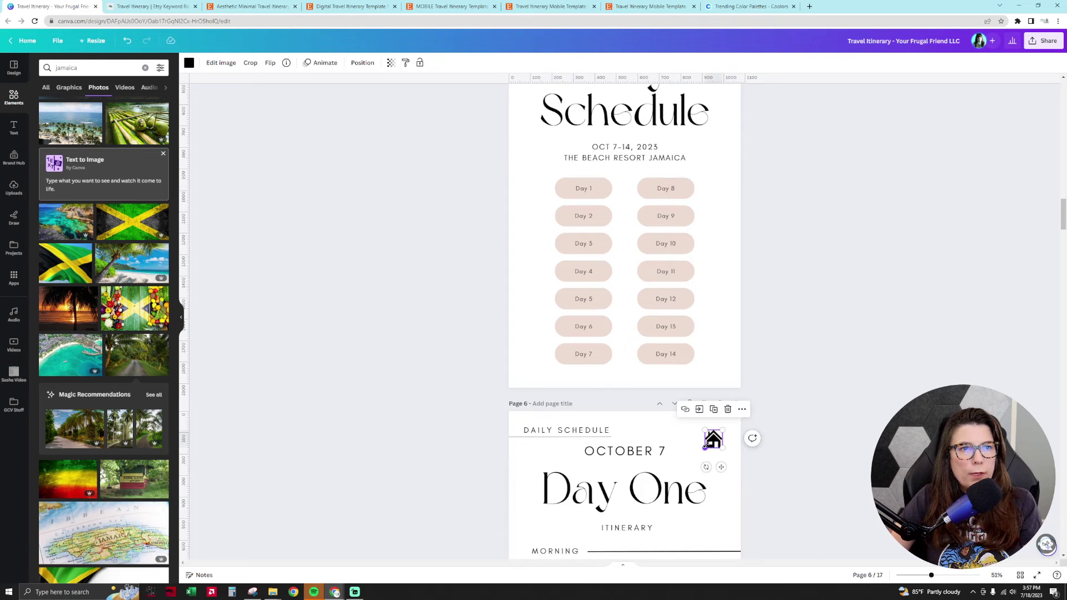
scroll(771, 214, "up", 3)
left_click(724, 184)
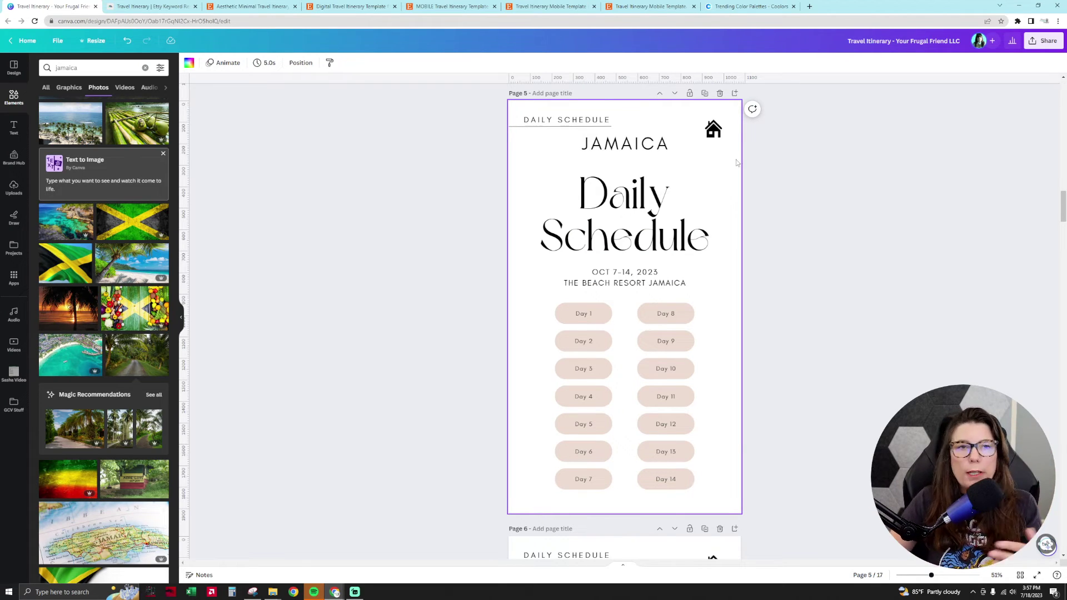
left_click(881, 252)
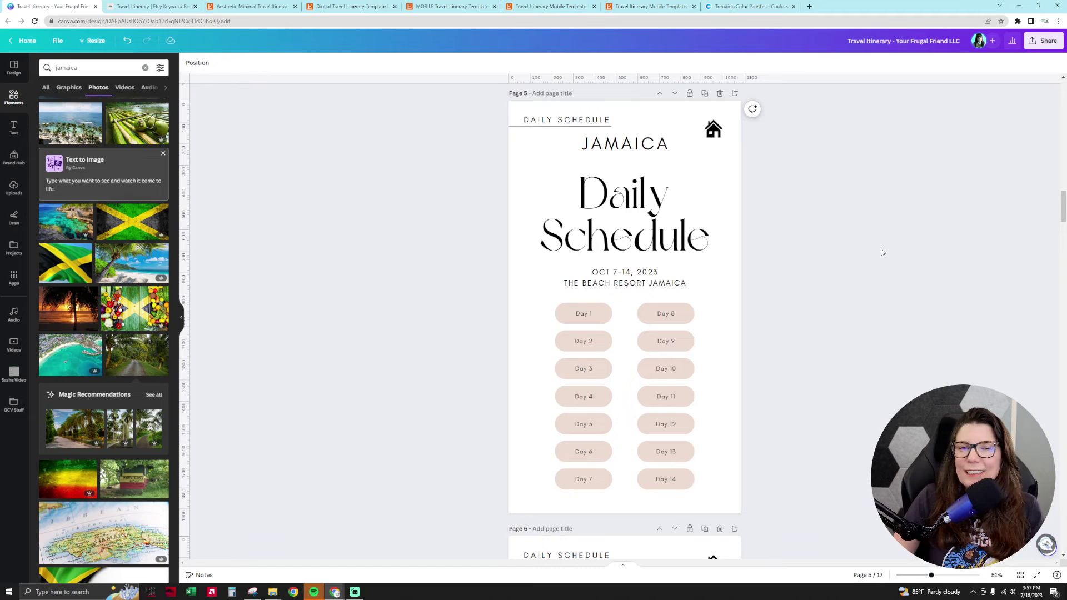
Inspect the link destination of the home icon on the Trip Overview page
scroll(881, 251, "up", 10)
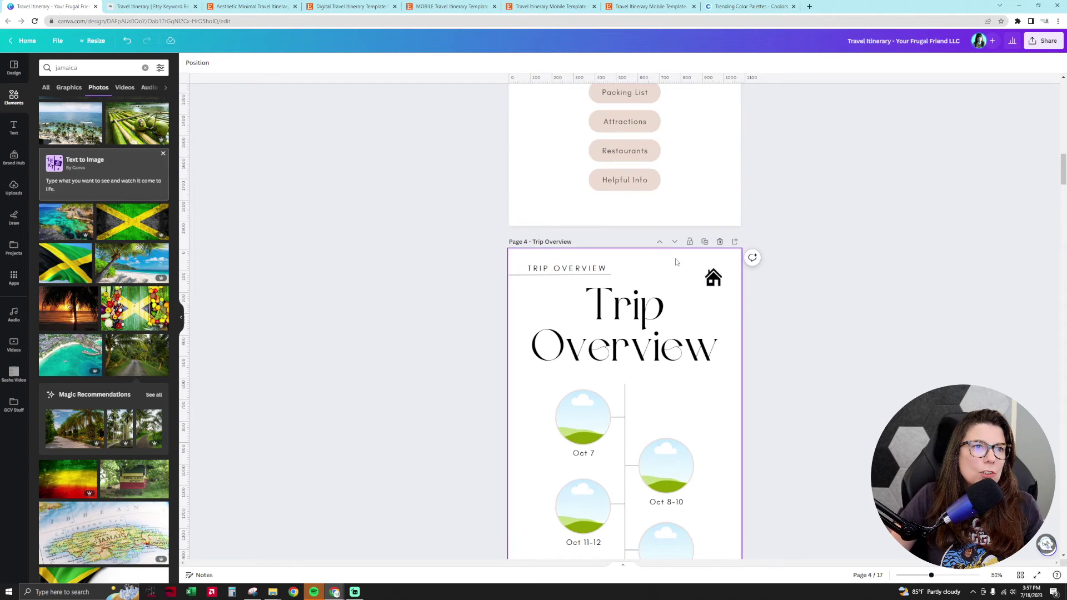
left_click(714, 277)
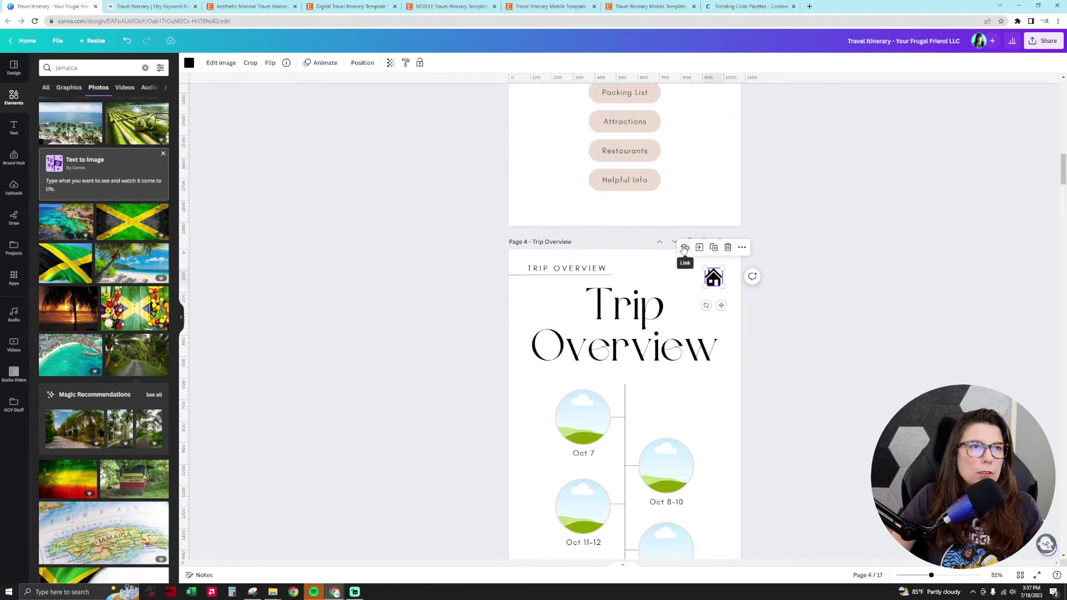
left_click(684, 248)
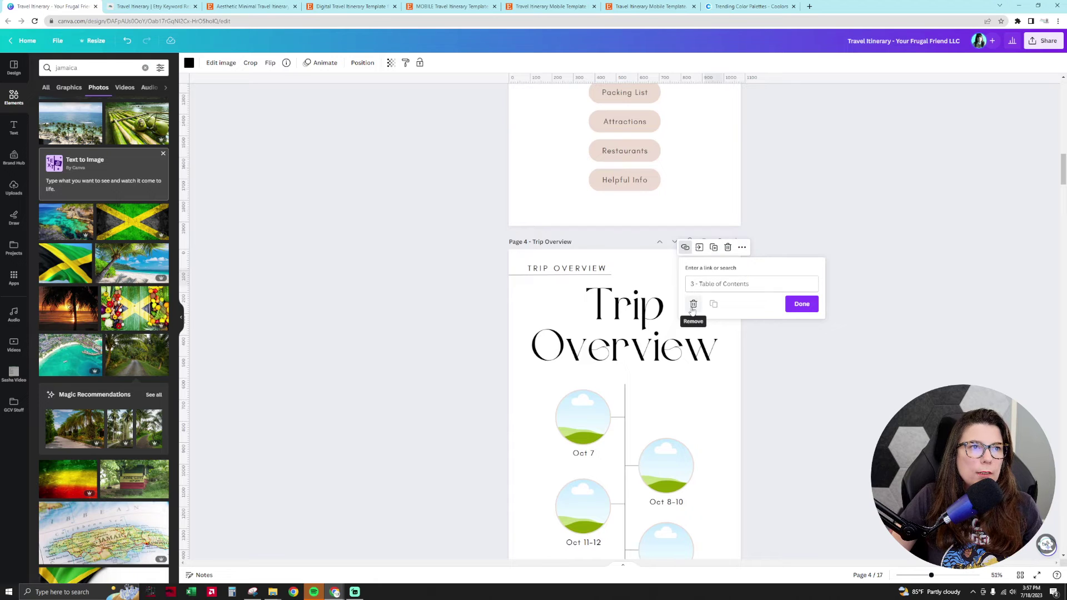
left_click(693, 304)
left_click(801, 307)
Inspect the link destination of the home icon on the Daily Schedule page
scroll(801, 309, "down", 7)
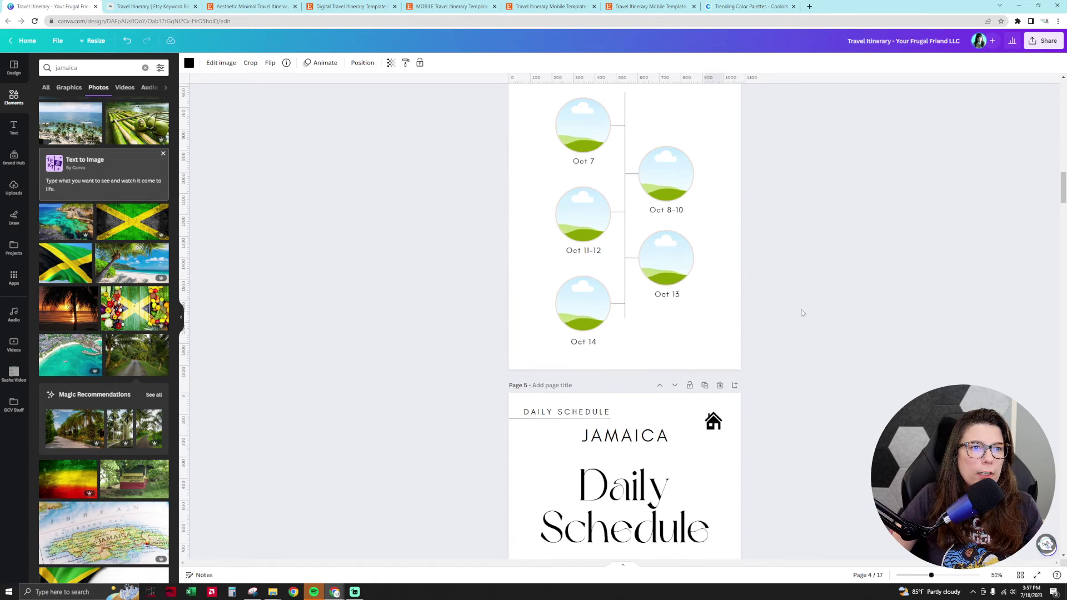
scroll(801, 309, "down", 3)
left_click(713, 172)
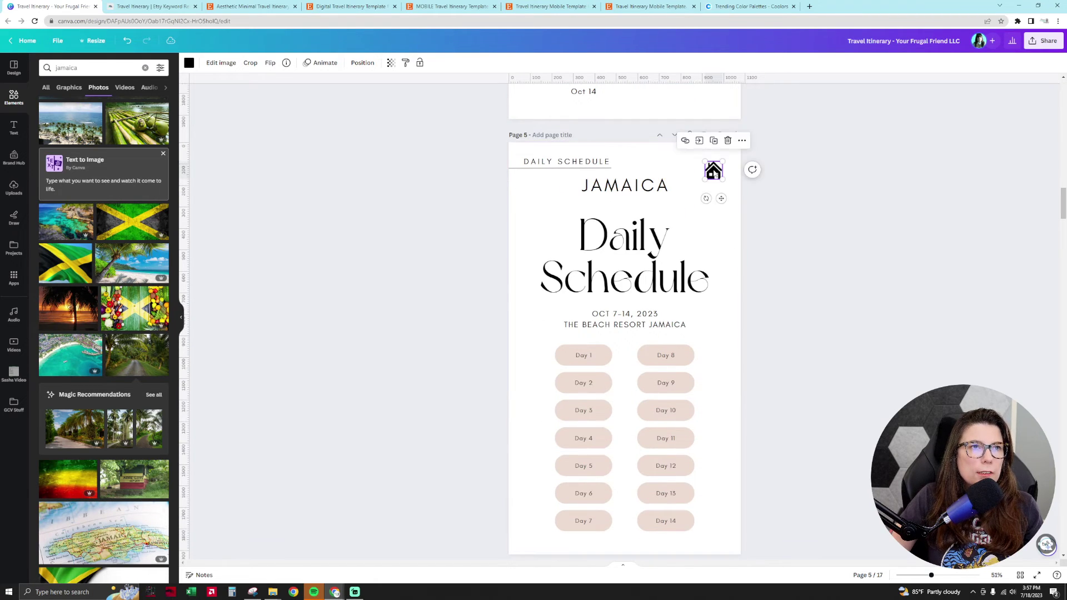
left_click(685, 140)
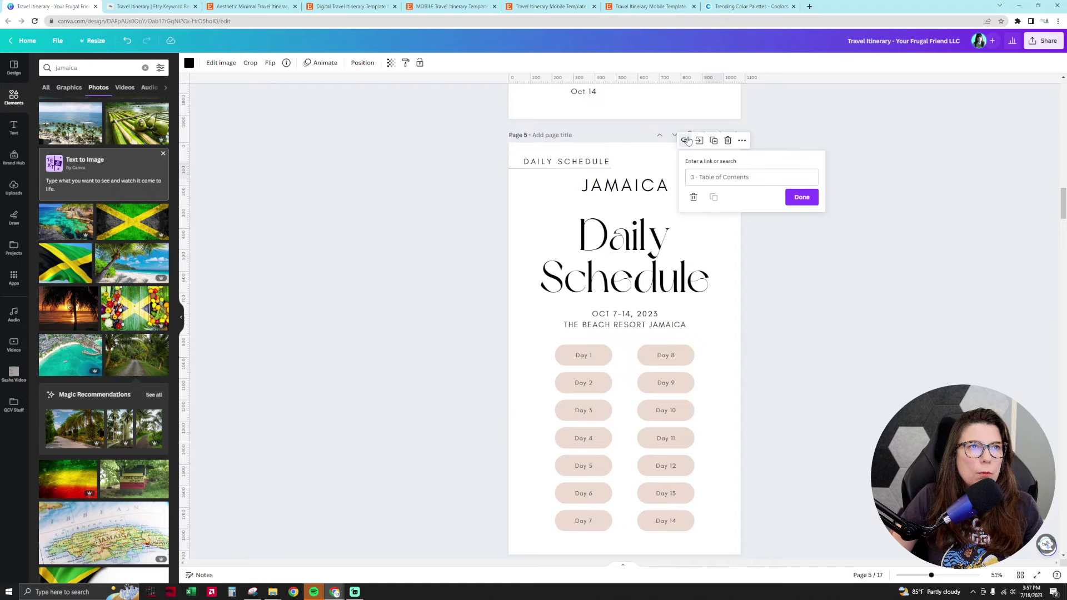
left_click(805, 199)
left_click(806, 201)
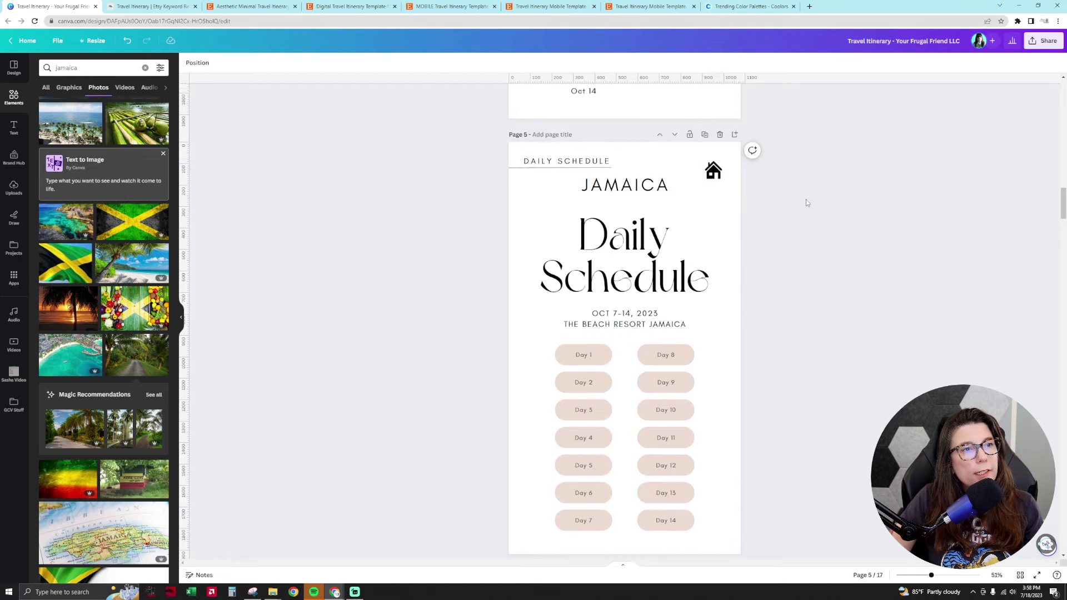
scroll(668, 161, "down", 3)
left_click(597, 149)
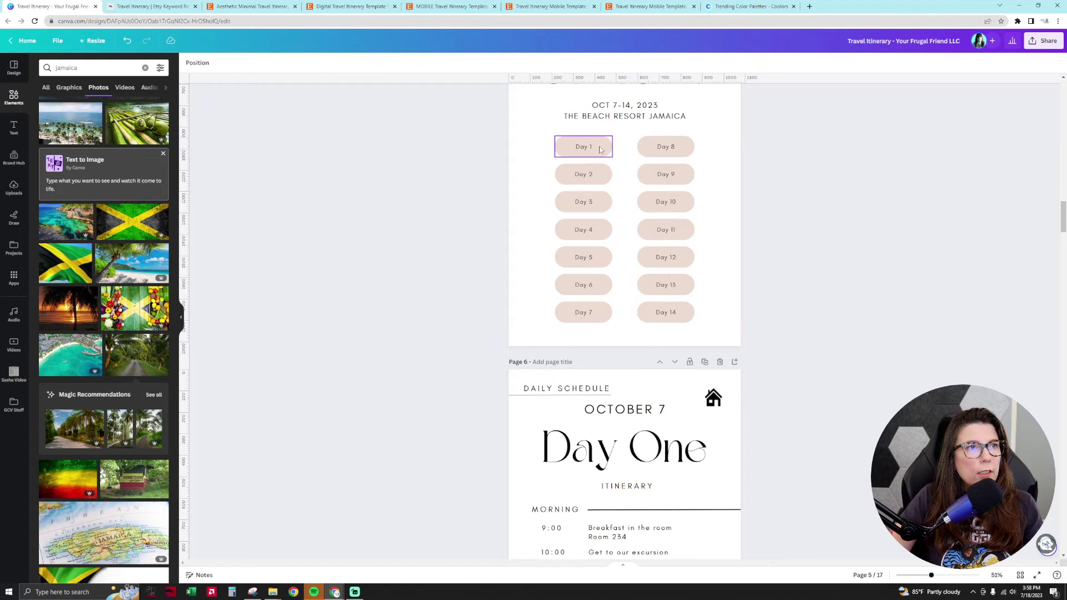
left_click(598, 115)
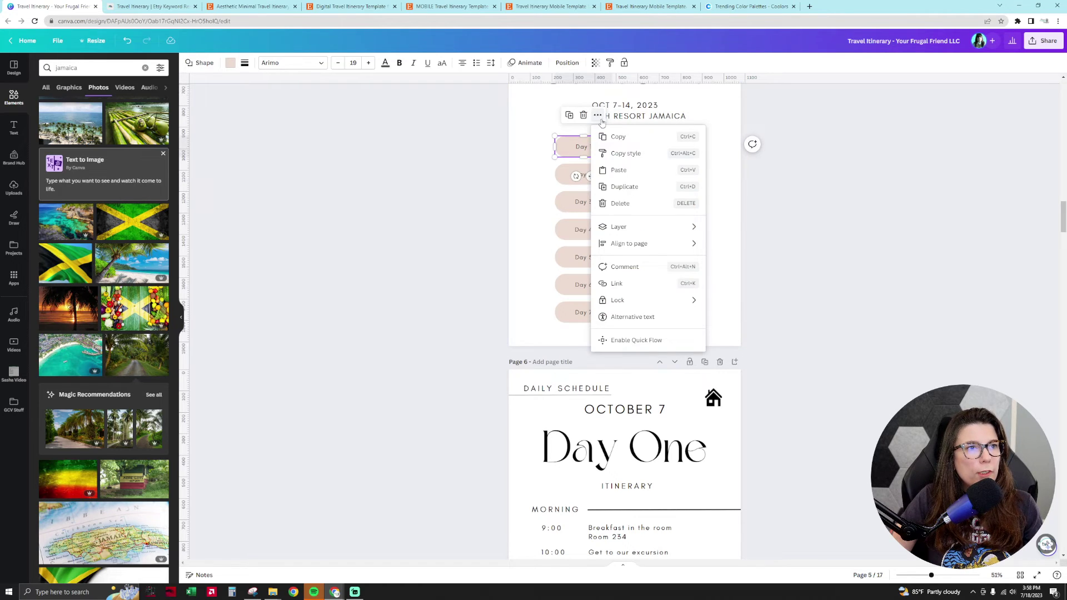
left_click(719, 277)
left_click(596, 150)
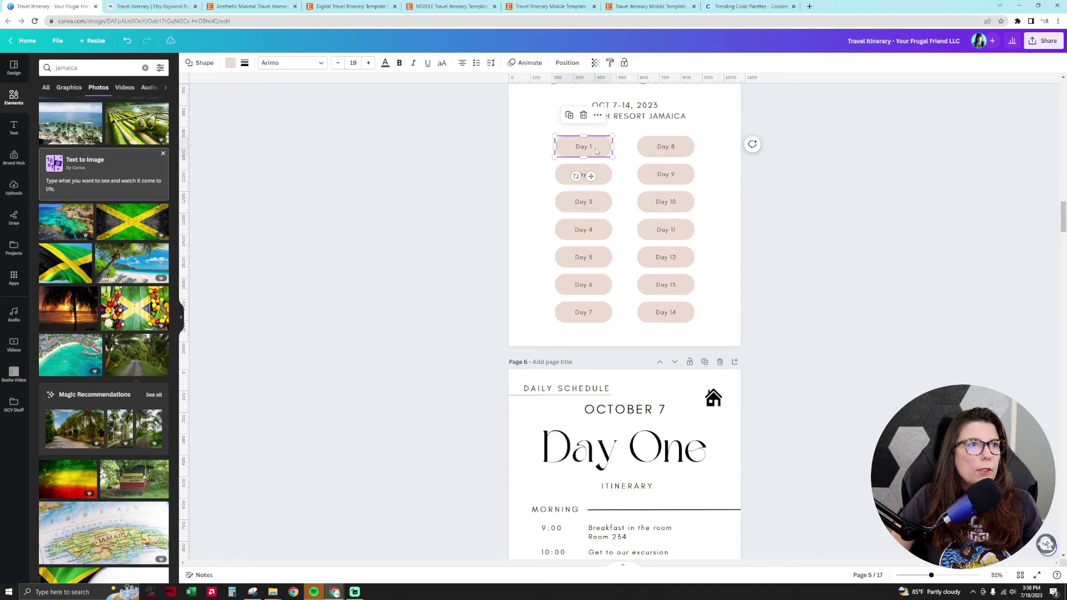
left_click(590, 147)
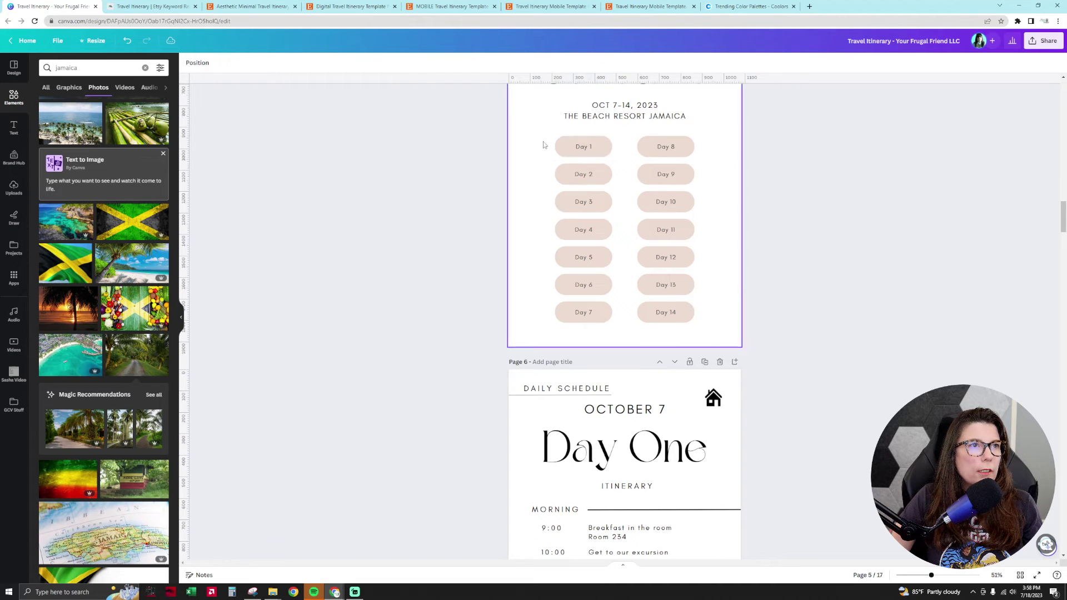
left_click(564, 149)
left_click(581, 146)
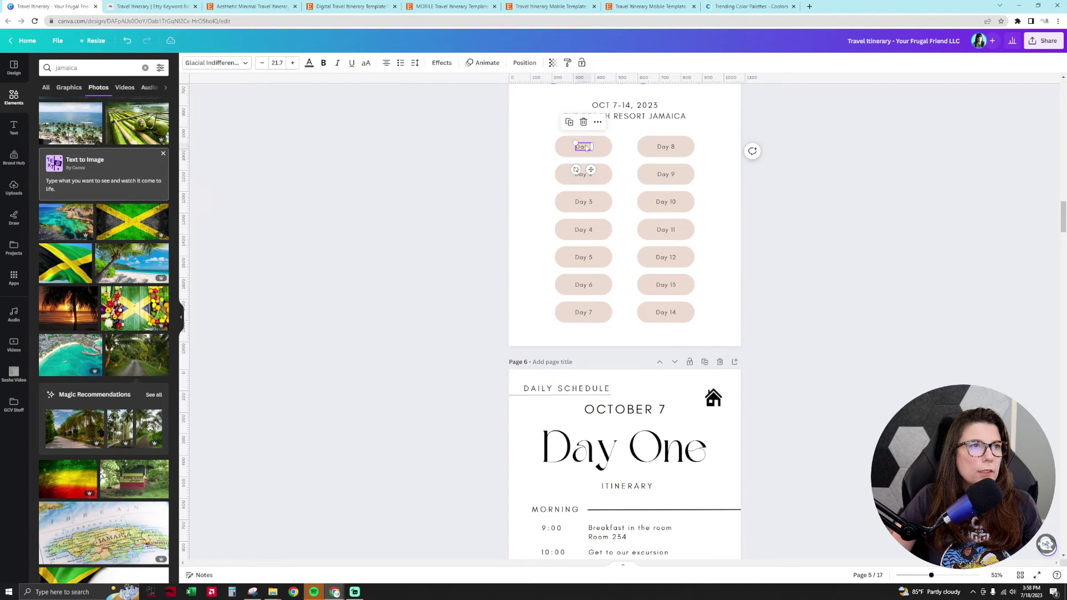
left_click(597, 124)
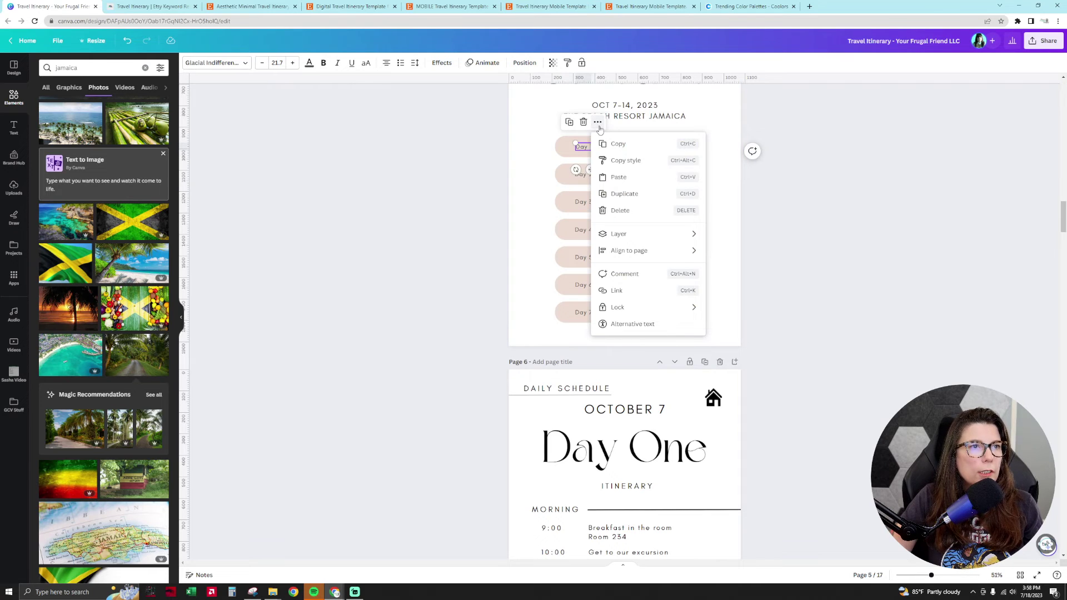
left_click(643, 291)
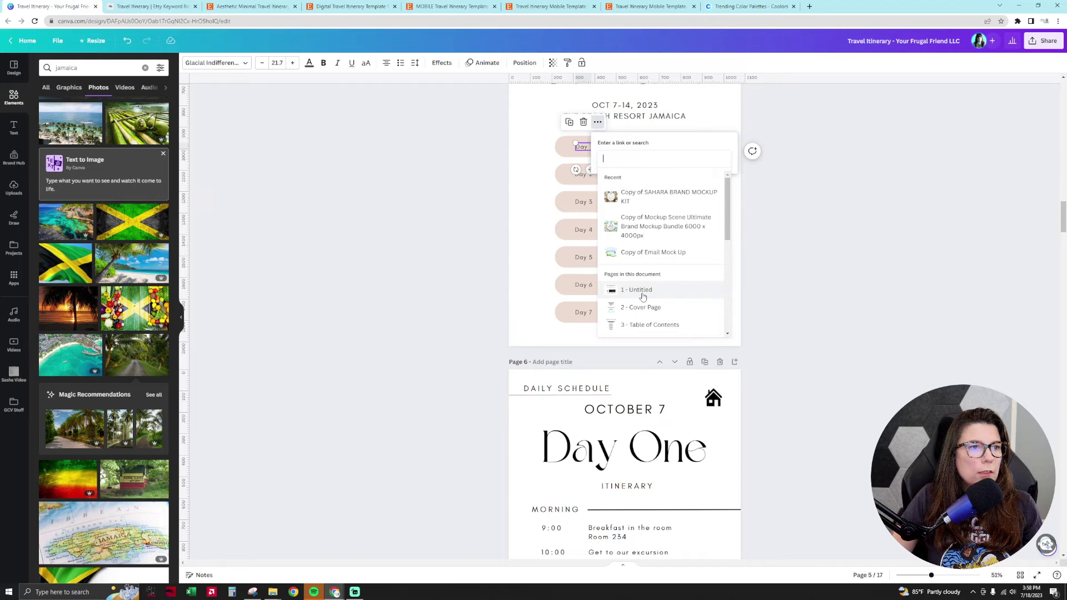
left_click(852, 328)
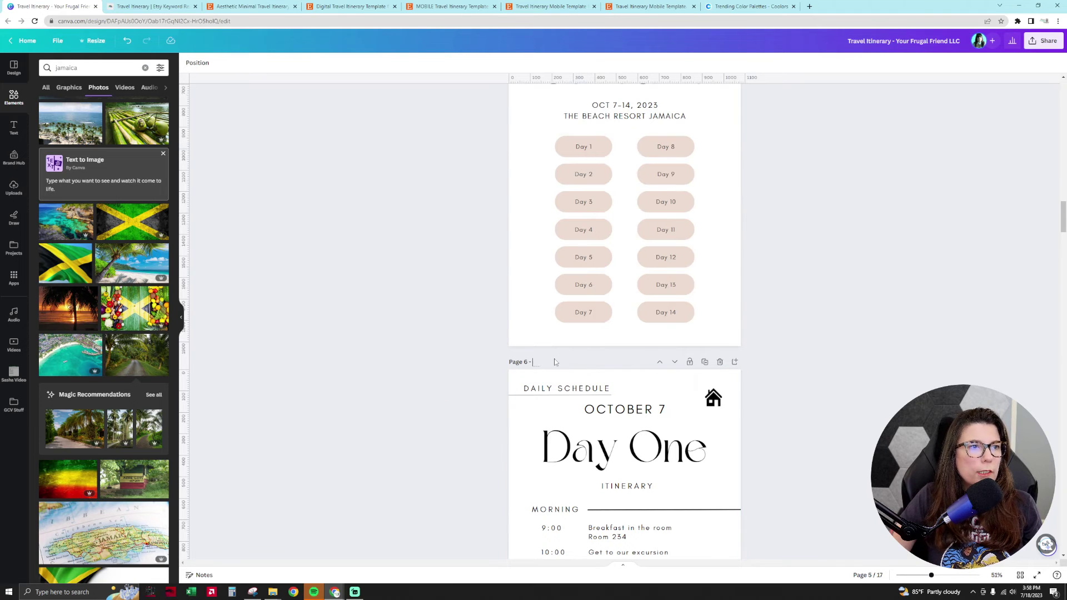
Title page 6 "Day One" and page 7 "Day Two"
scroll(554, 358, "down", 3)
left_click(554, 362)
type("Day")
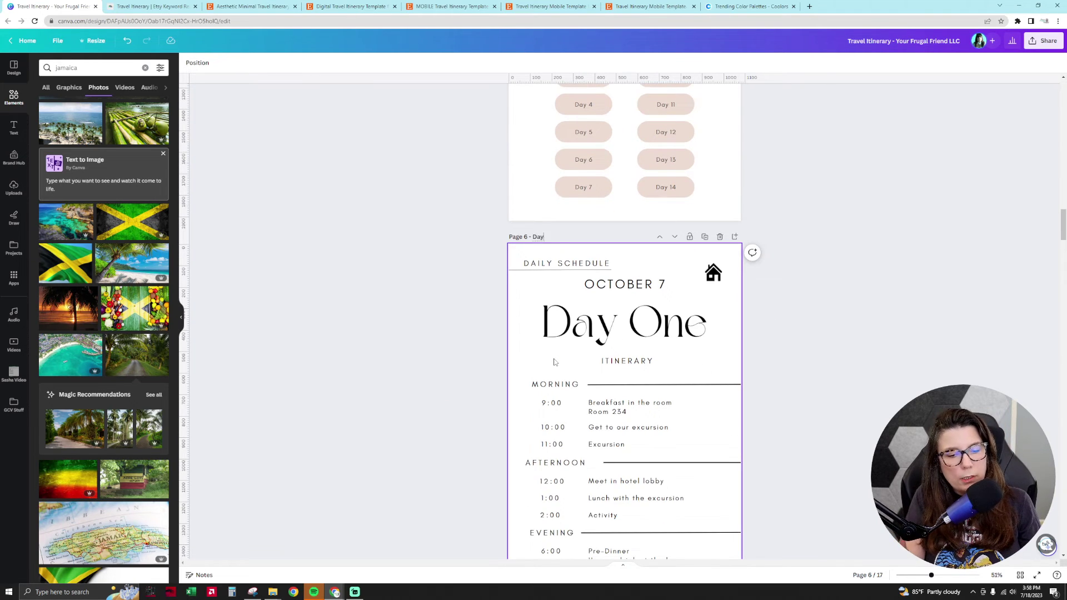
type(" One")
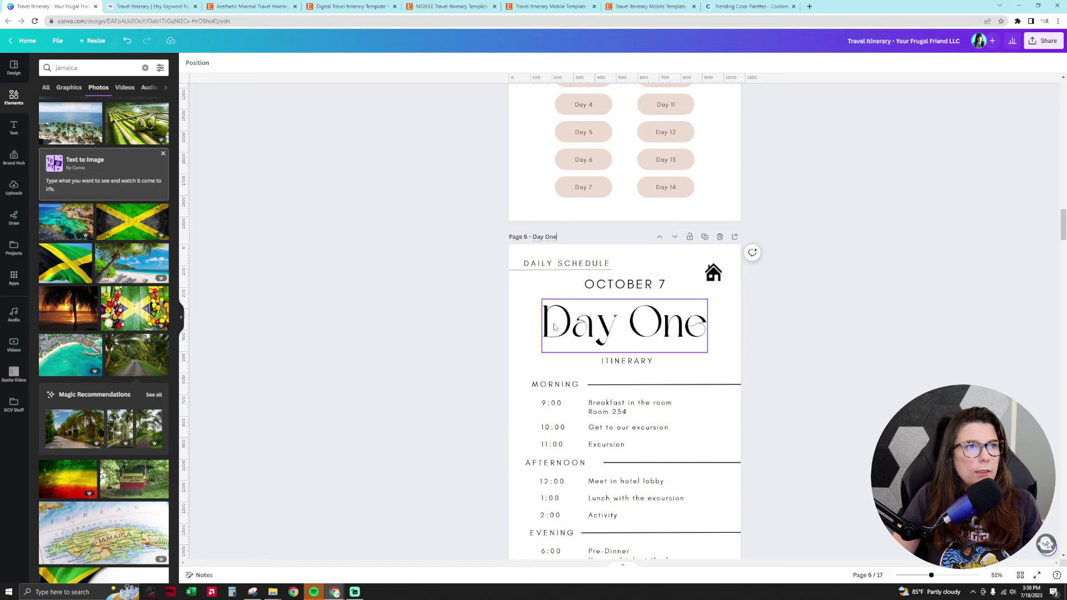
scroll(550, 377, "down", 7)
left_click(549, 382)
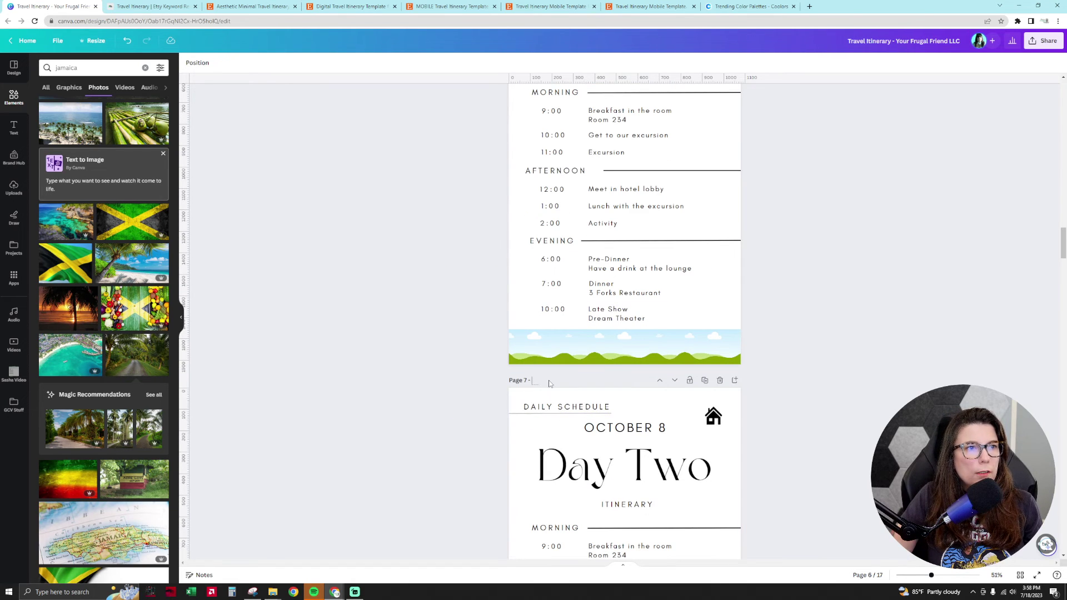
type("Day Two")
Title page 8 "Day Three" and page 9 "Day Four"
scroll(550, 381, "down", 11)
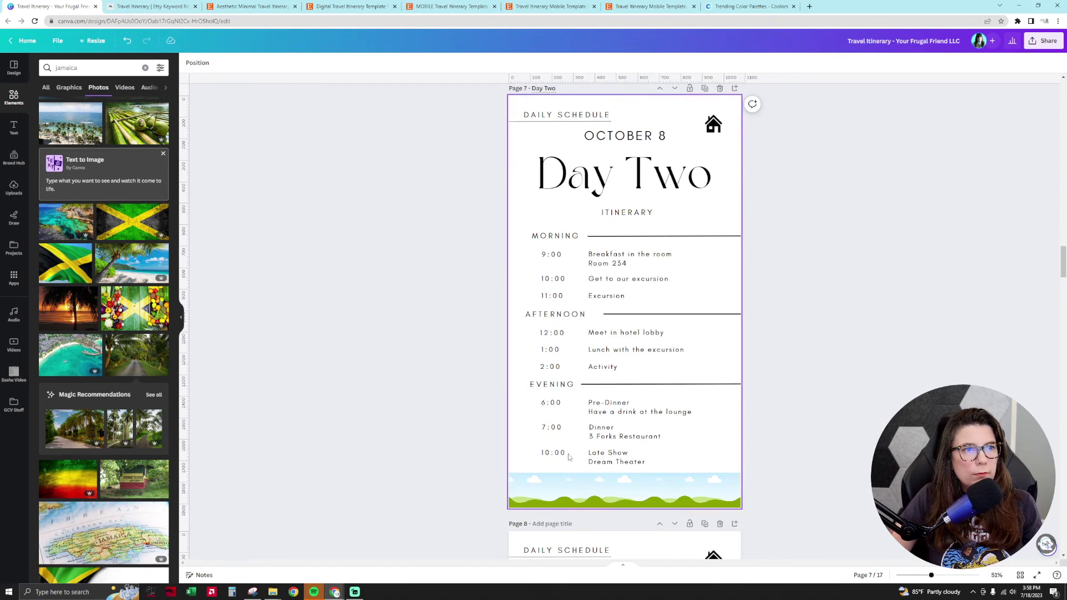
left_click(558, 358)
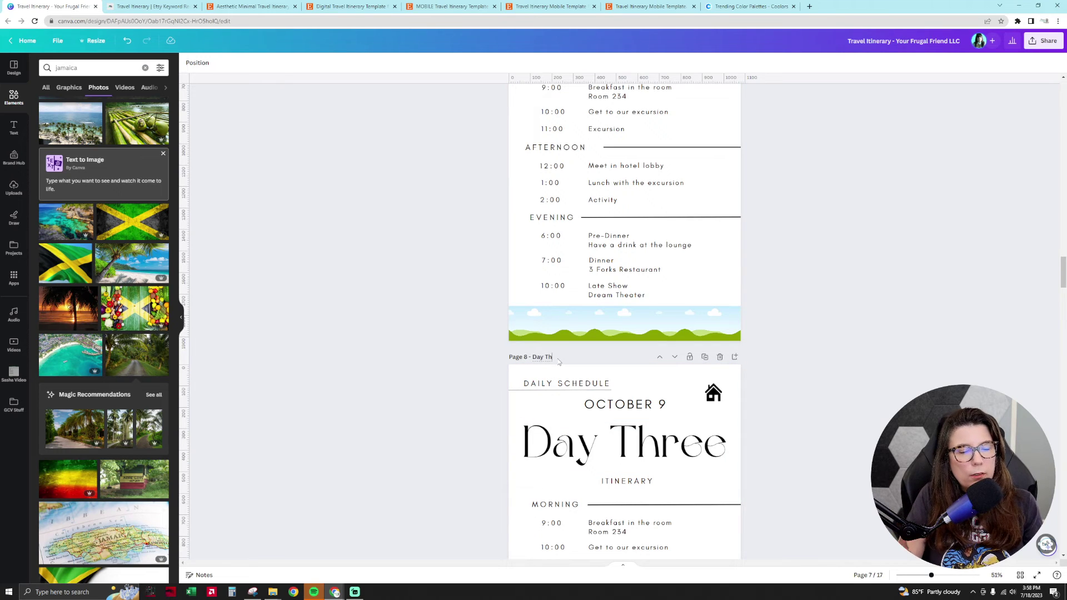
scroll(559, 358, "down", 10)
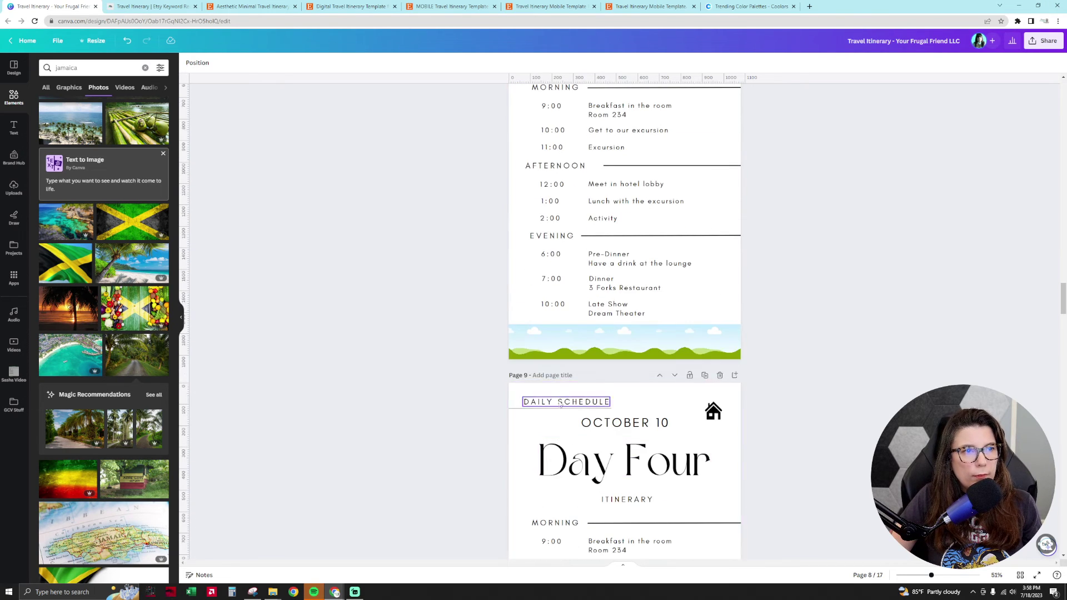
left_click(559, 376)
type("Day Four")
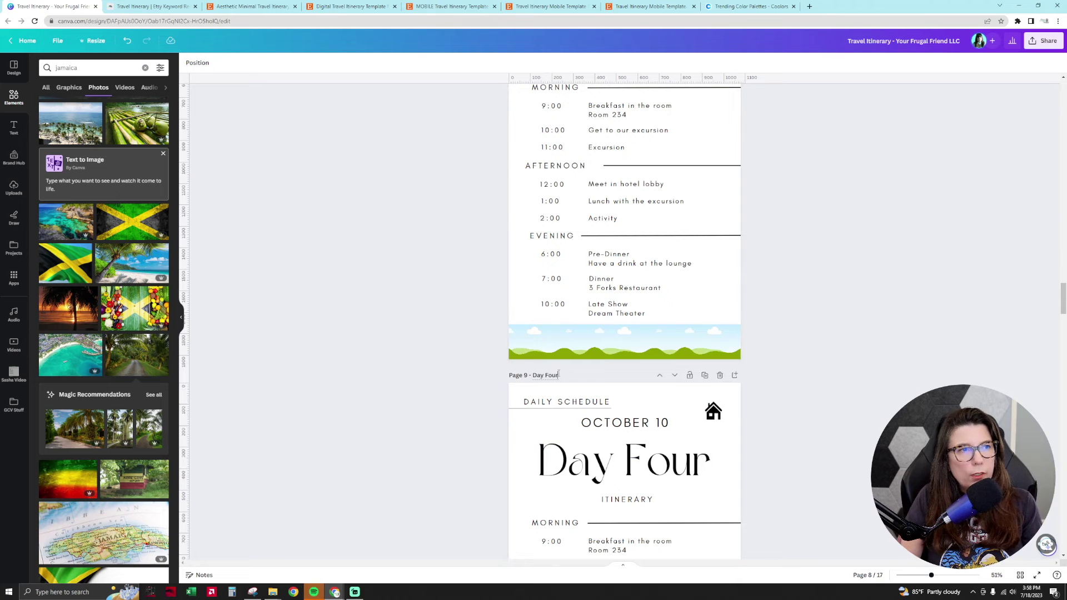
Link the Day 1 label text on the Daily Schedule page to "6 - Day One"
scroll(873, 321, "up", 1)
scroll(872, 321, "up", 20)
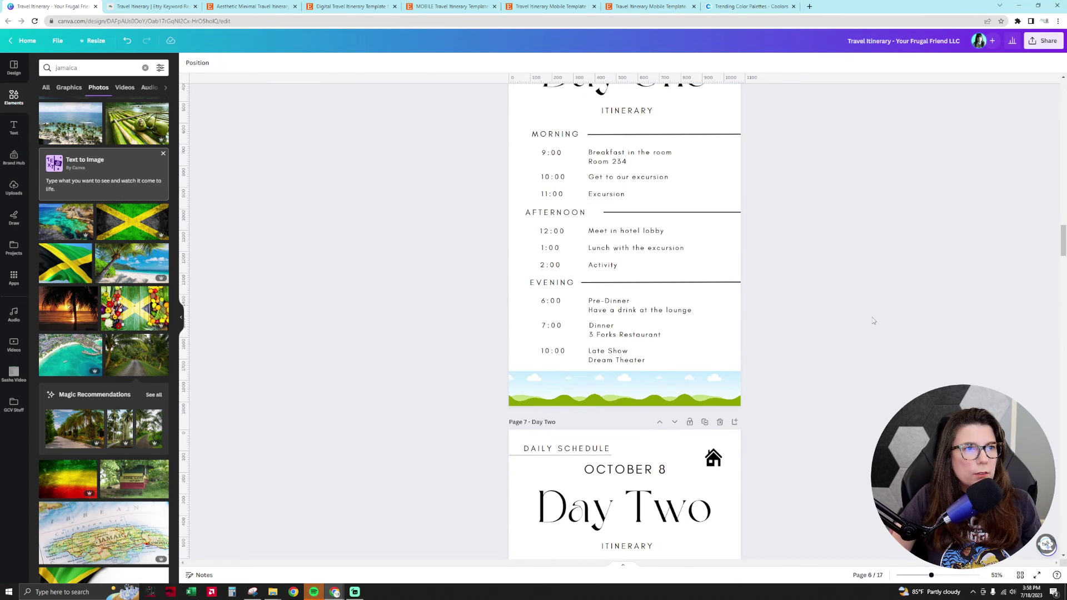
scroll(871, 321, "up", 3)
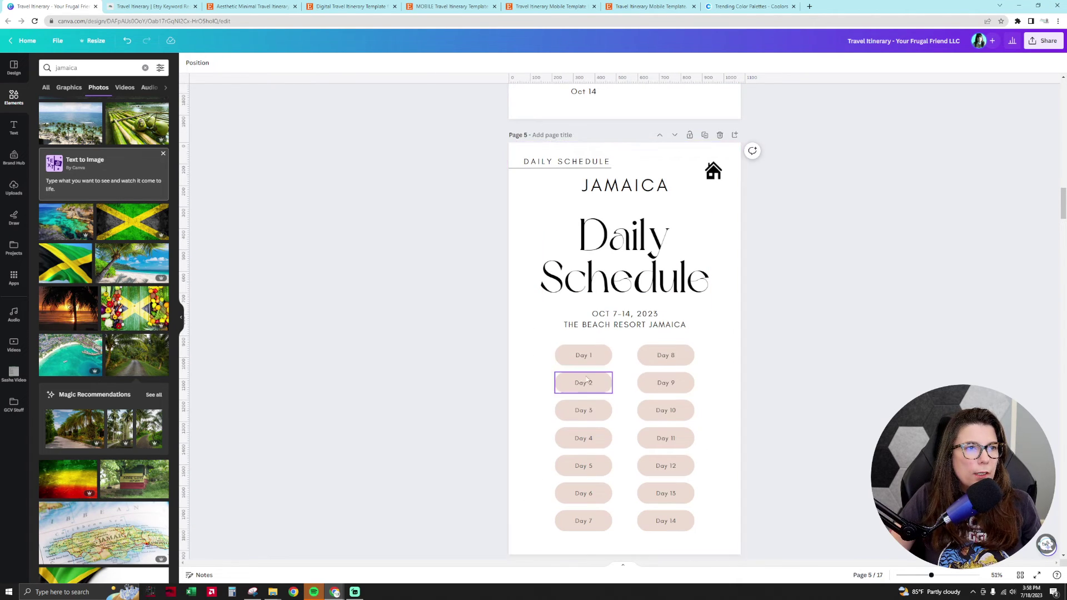
left_click(590, 356)
left_click(597, 330)
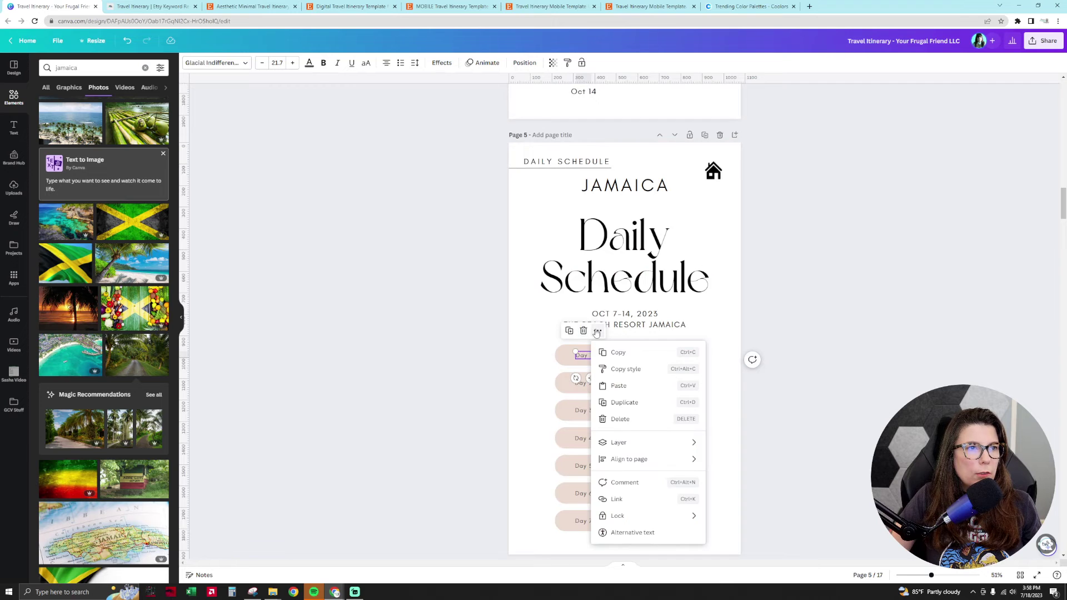
left_click(638, 499)
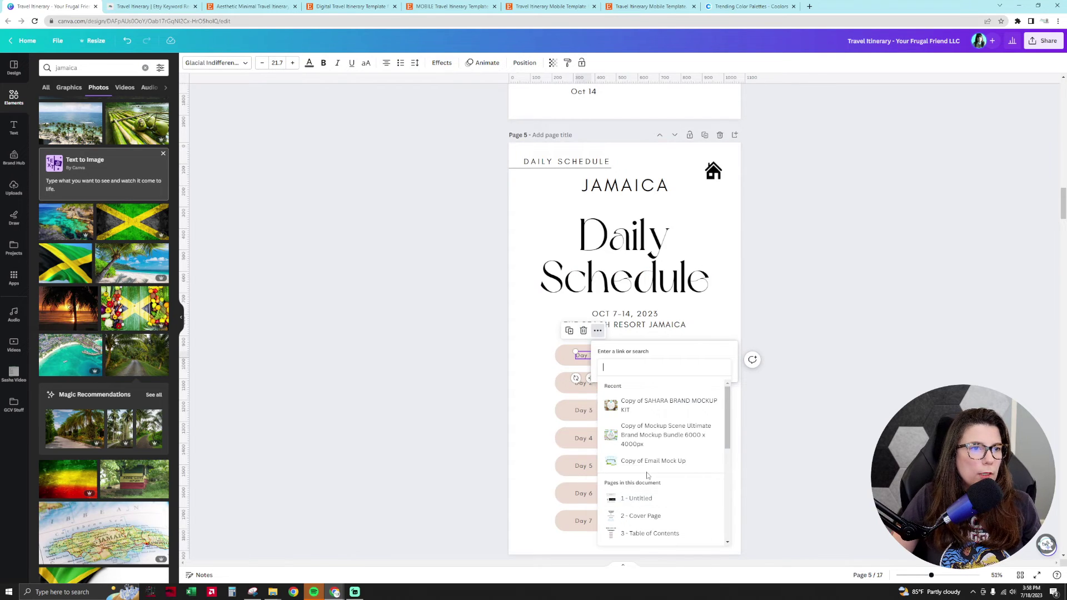
scroll(646, 475, "down", 3)
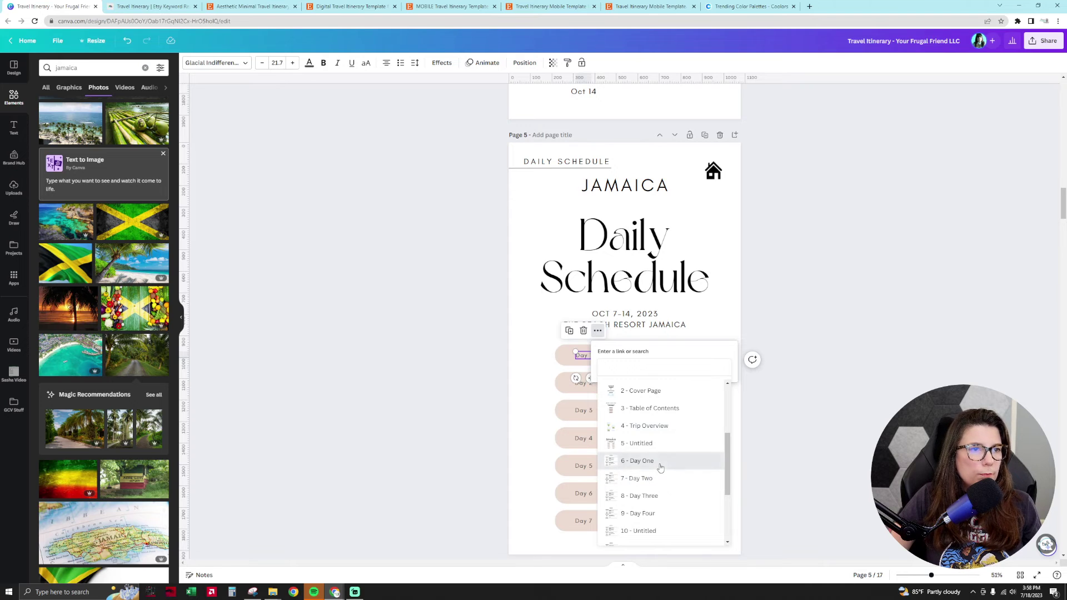
left_click(639, 461)
left_click(728, 387)
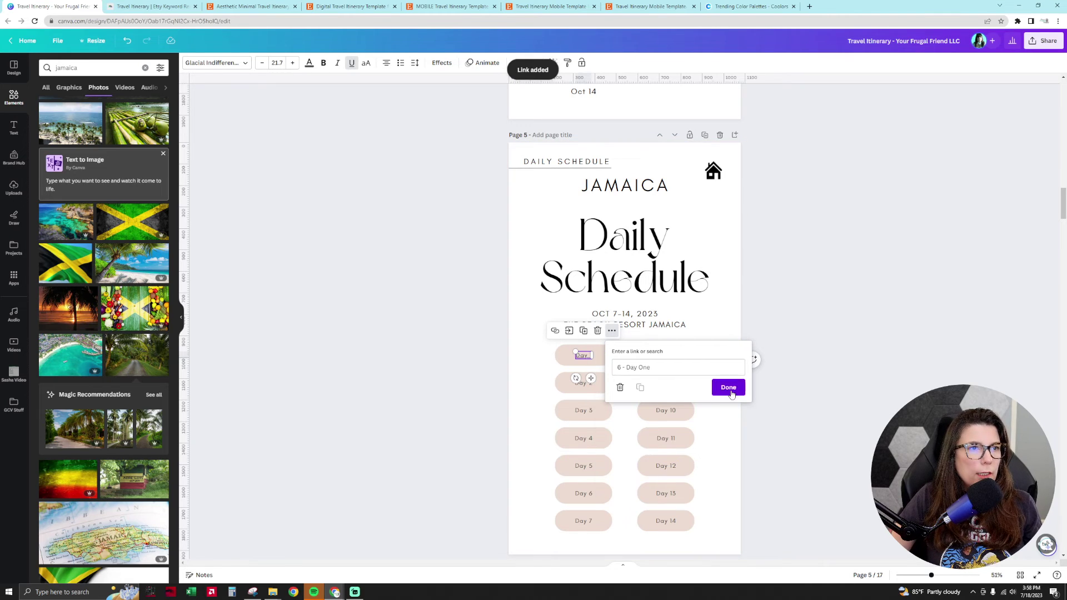
left_click(629, 376)
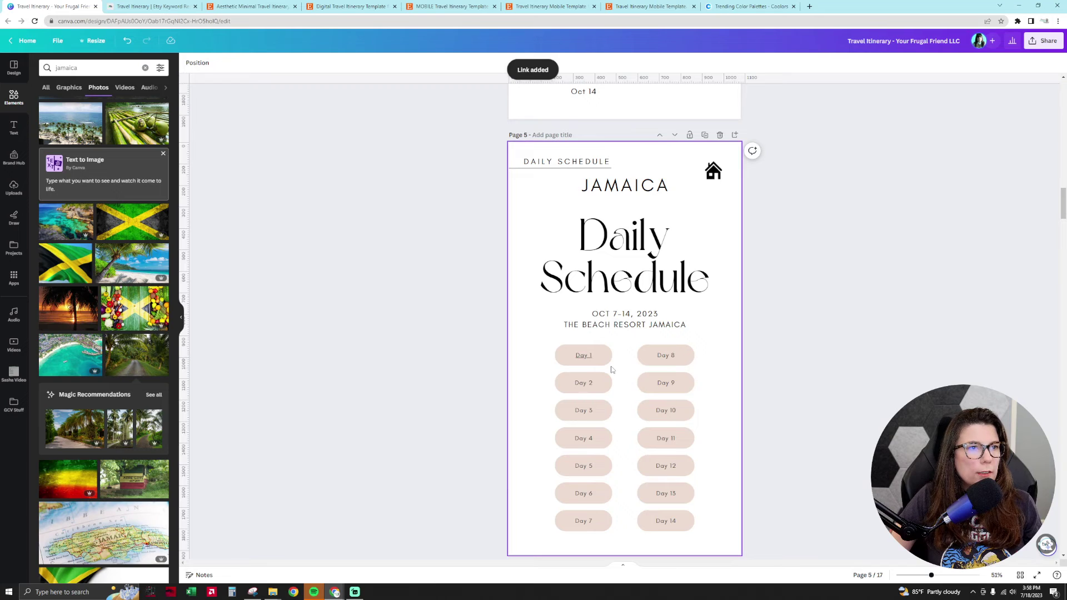
Remove the underline from the linked Day 1 label text on the Daily Schedule page
left_click(593, 360)
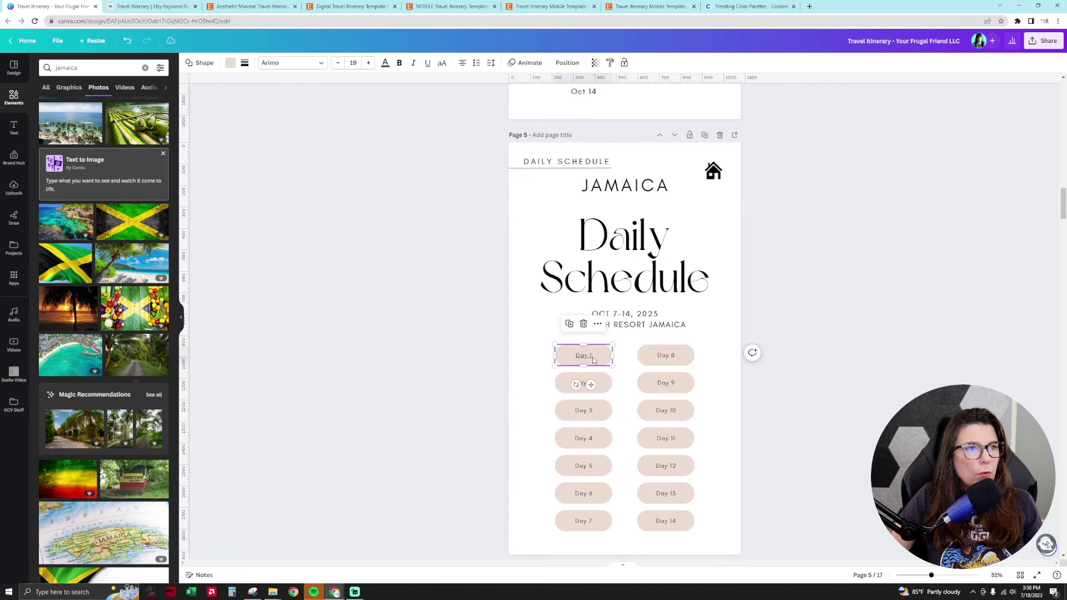
double_click(587, 357)
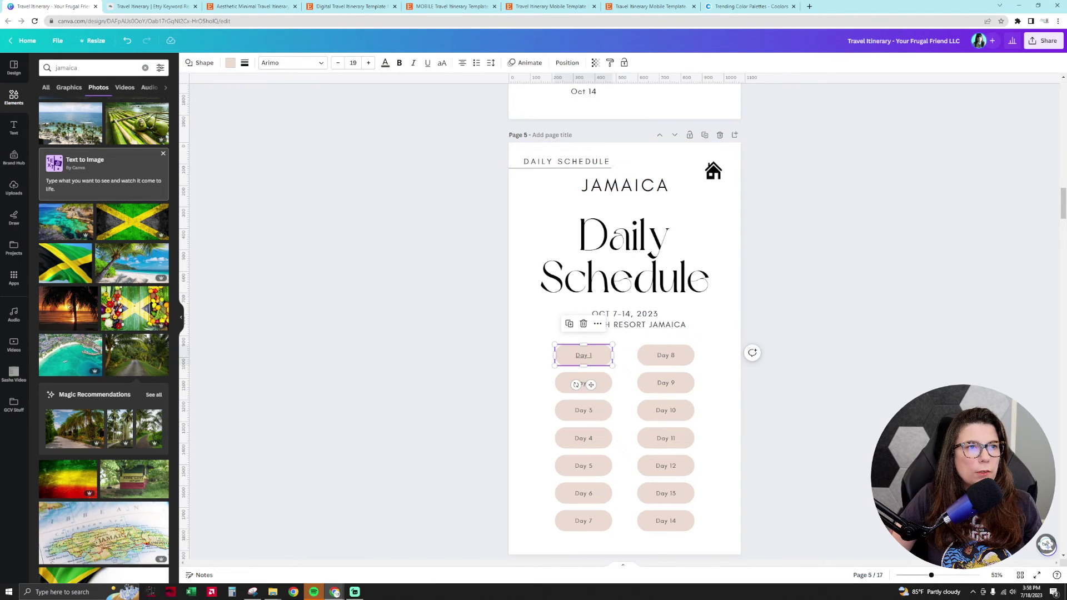
key("Escape")
key("ctrl+equal")
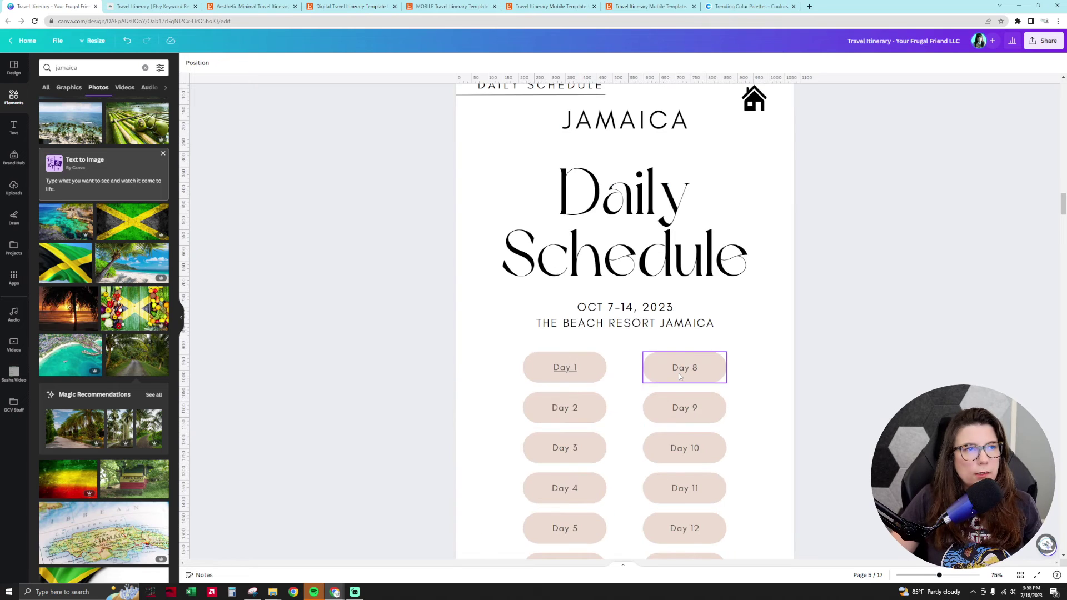
left_click(567, 370)
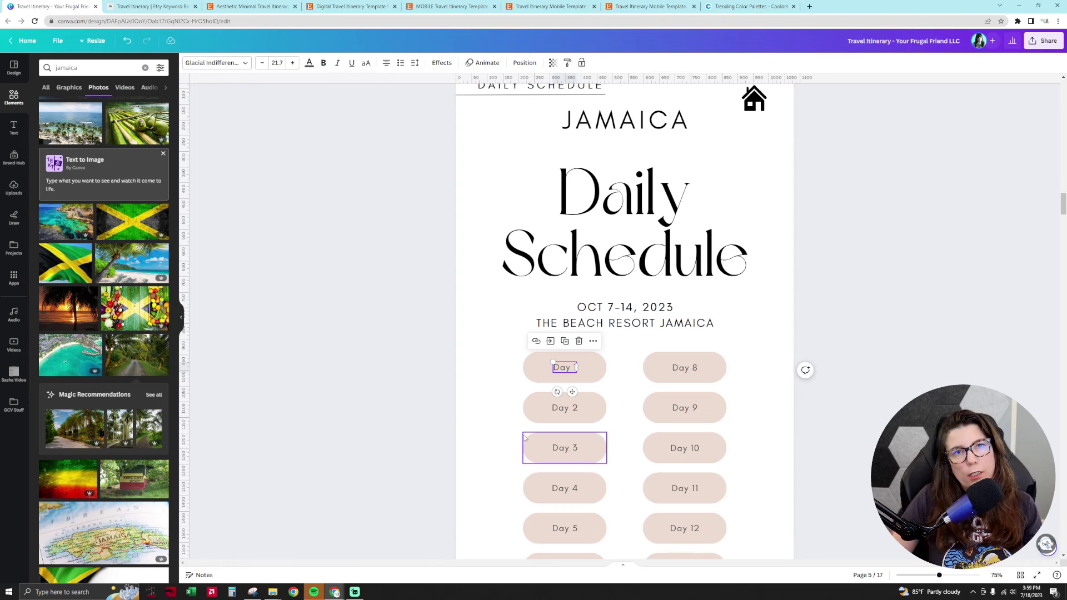
left_click(487, 419)
Link the Day 1 button shape on the Daily Schedule page to "6 - Day One"
left_click(530, 361)
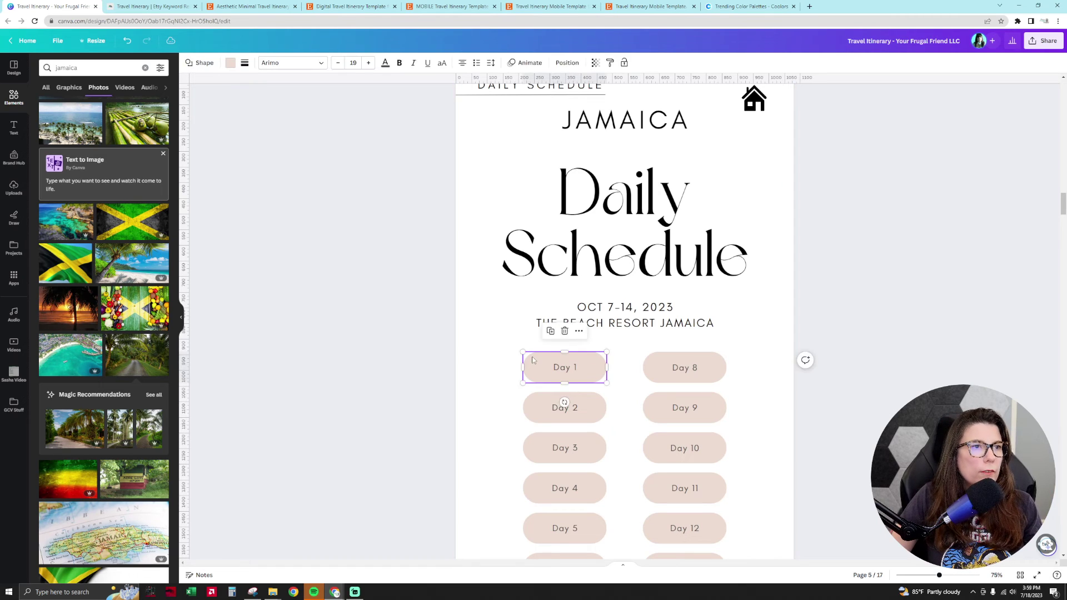
left_click(578, 331)
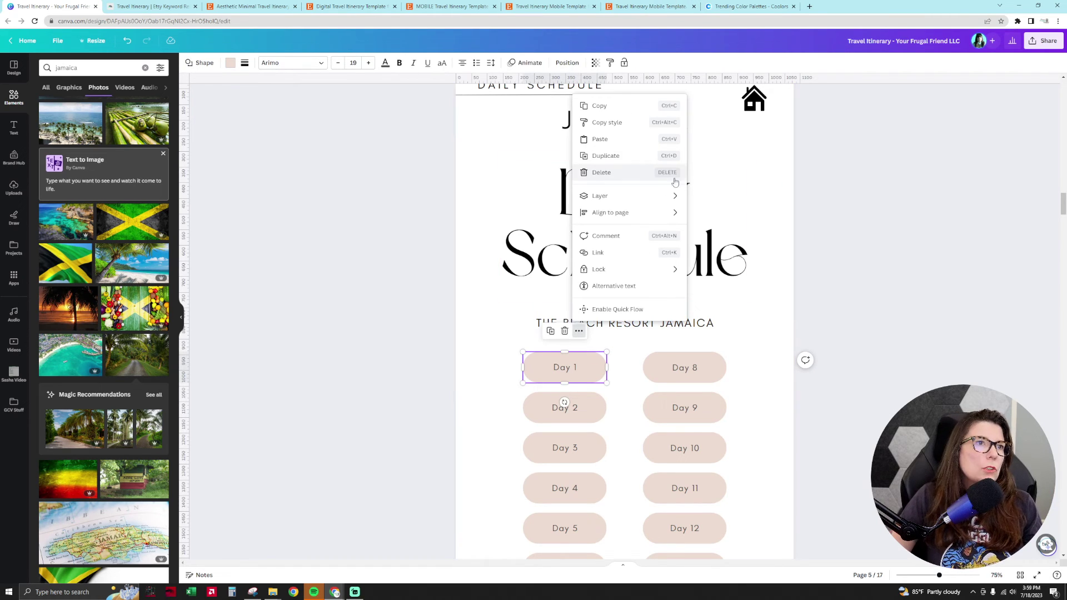
left_click(618, 253)
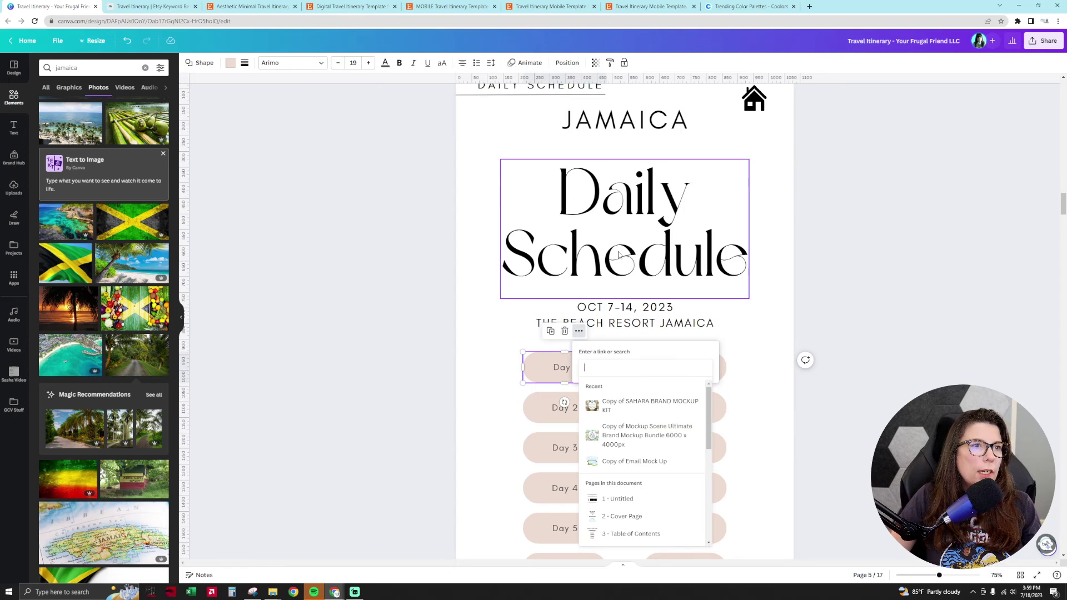
scroll(646, 534, "down", 3)
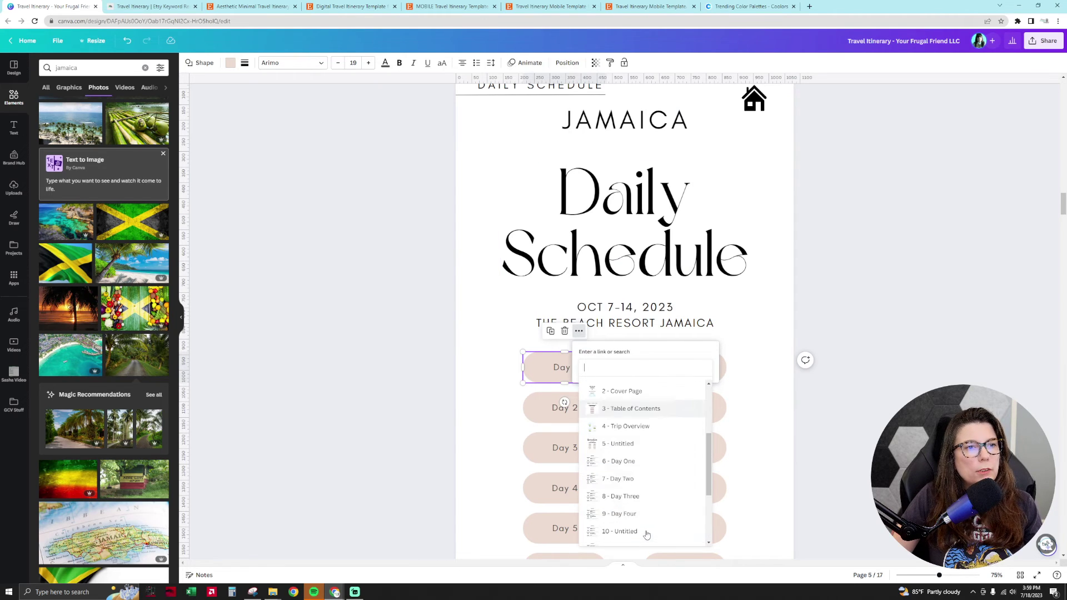
left_click(628, 444)
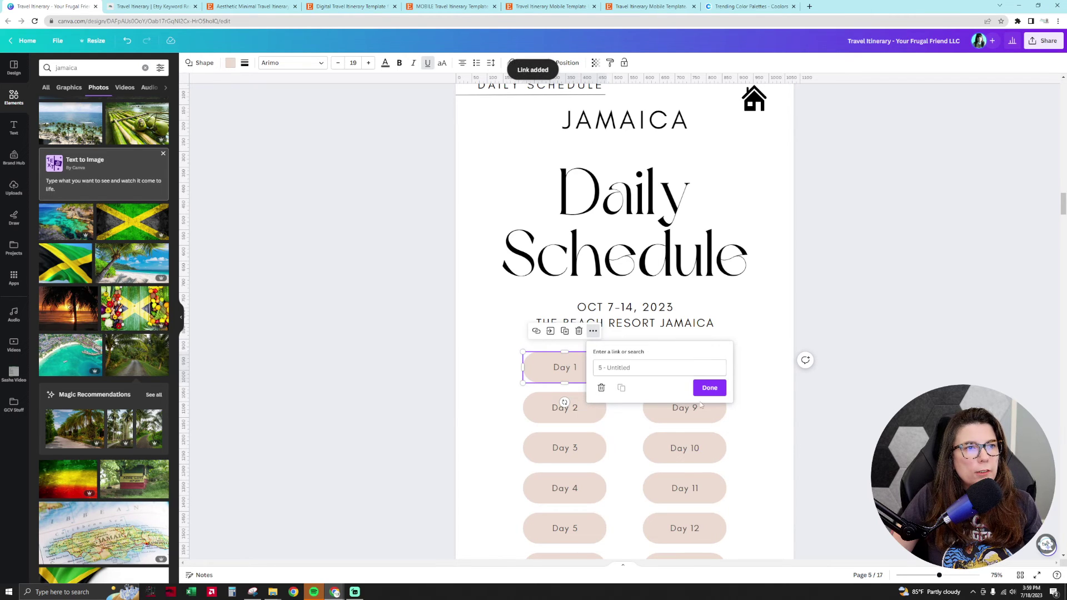
left_click(639, 368)
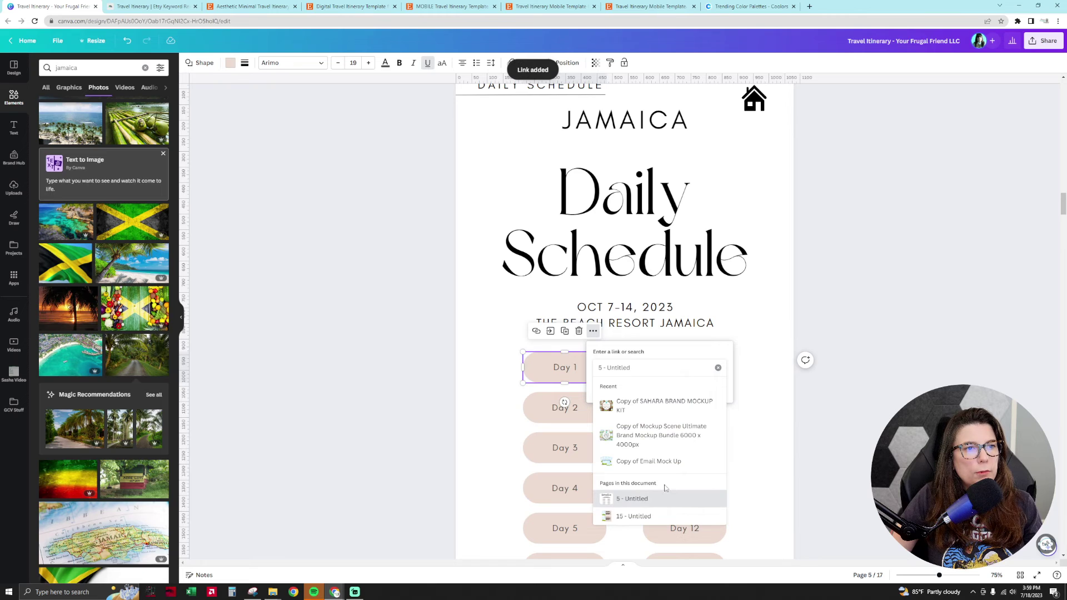
left_click(719, 369)
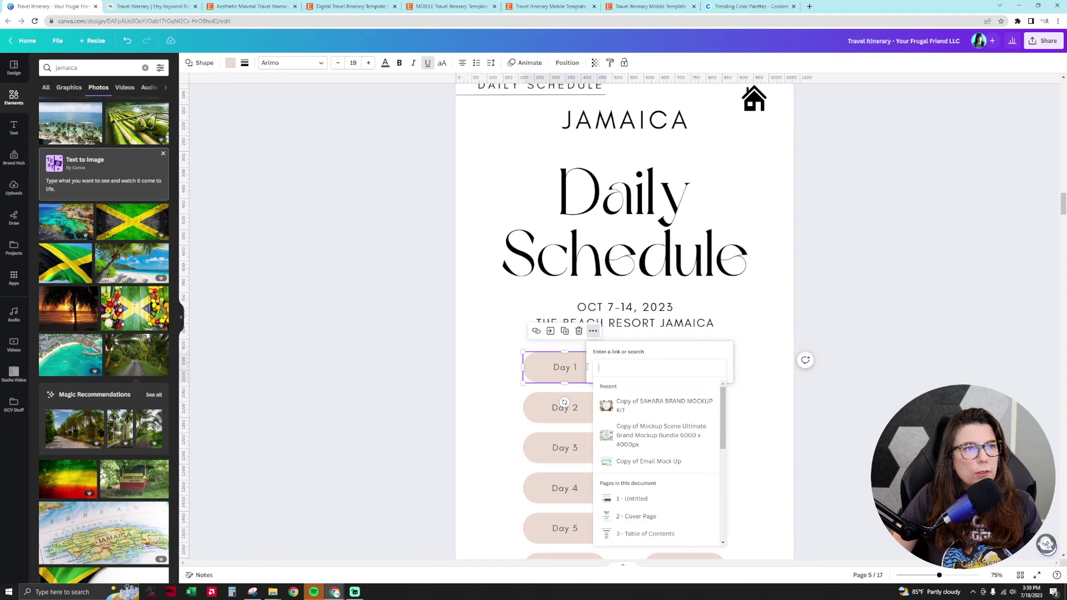
scroll(652, 500, "down", 2)
left_click(651, 506)
left_click(708, 386)
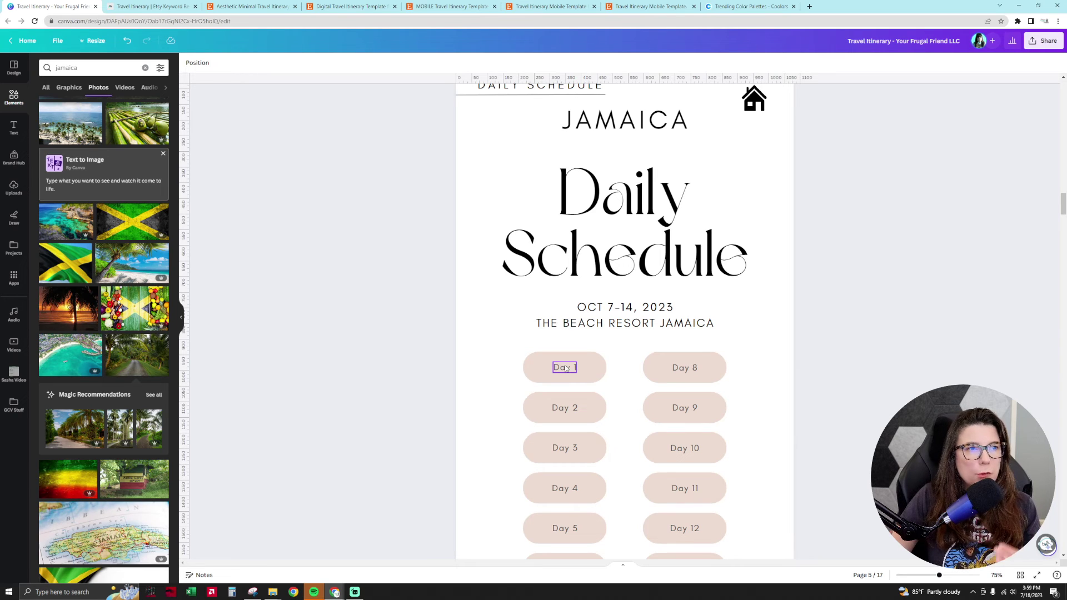
Look through the itinerary from the cover page to the Restaurants page, checking the home icons and day buttons
scroll(841, 361, "down", 5)
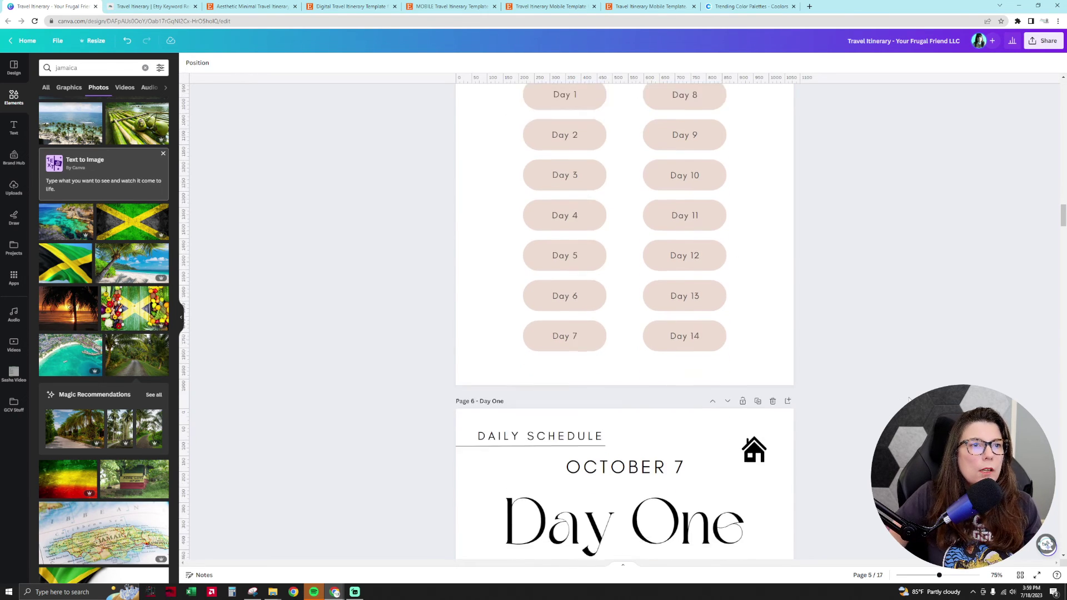
scroll(909, 398, "down", 3)
scroll(908, 398, "down", 2, "ctrl")
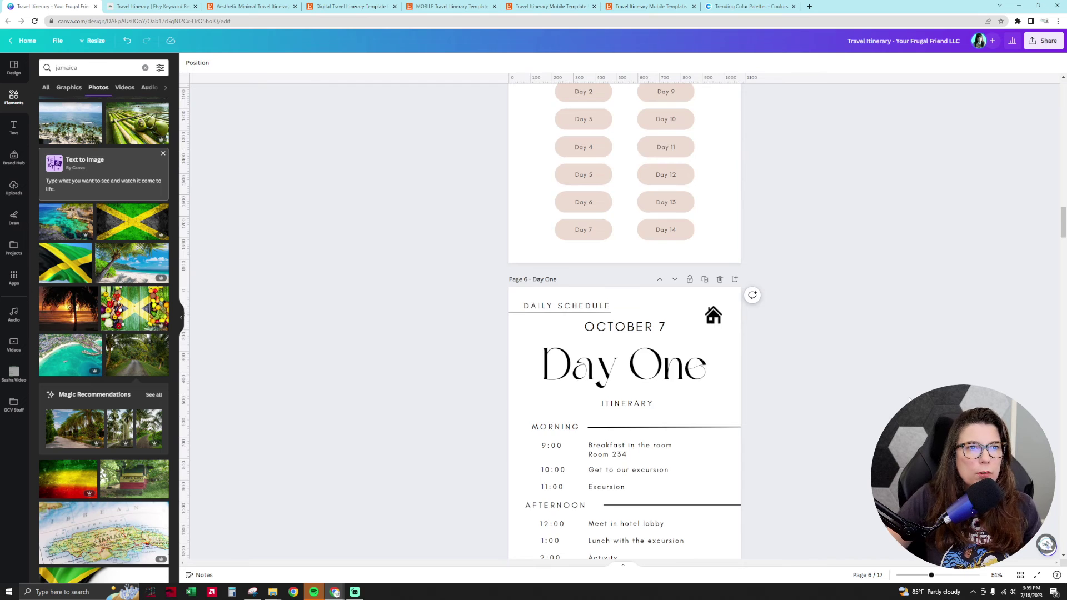
scroll(908, 398, "up", 5)
left_click(713, 172)
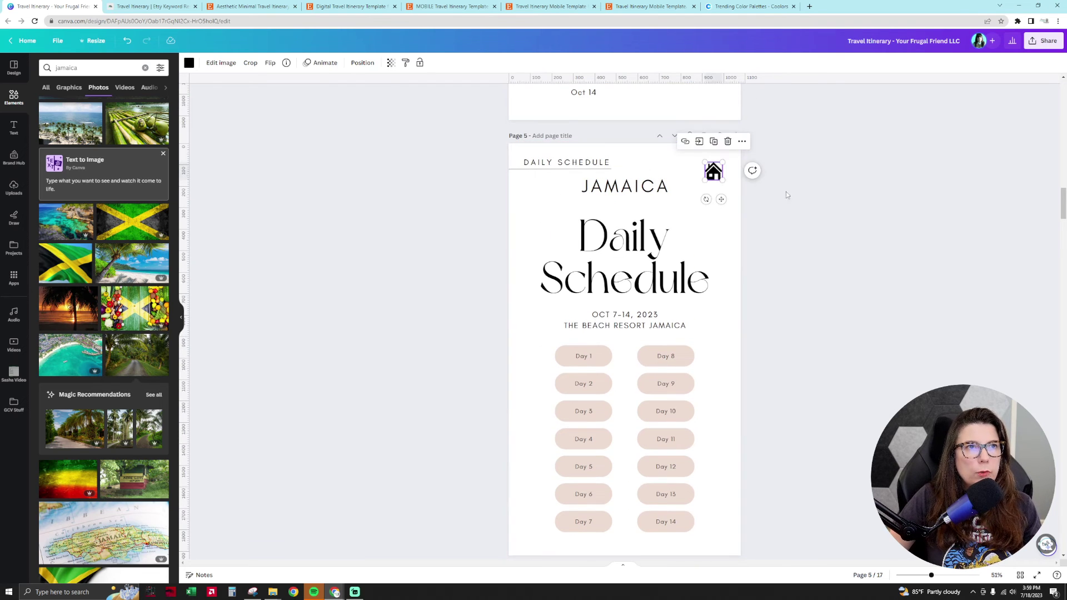
scroll(801, 203, "down", 7)
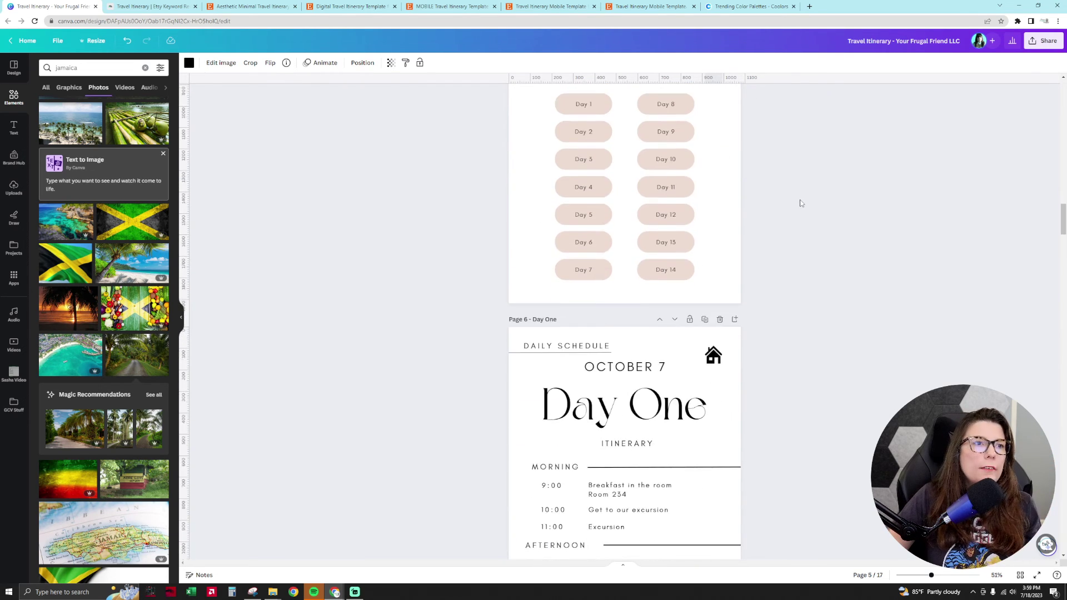
scroll(800, 203, "up", 2)
scroll(800, 203, "up", 4)
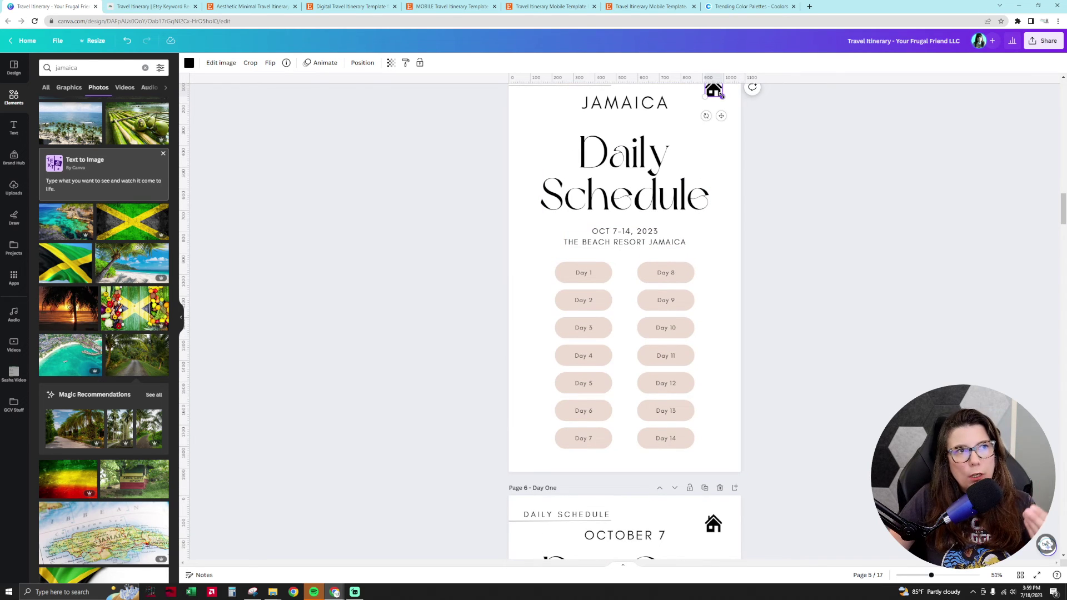
scroll(761, 287, "up", 15)
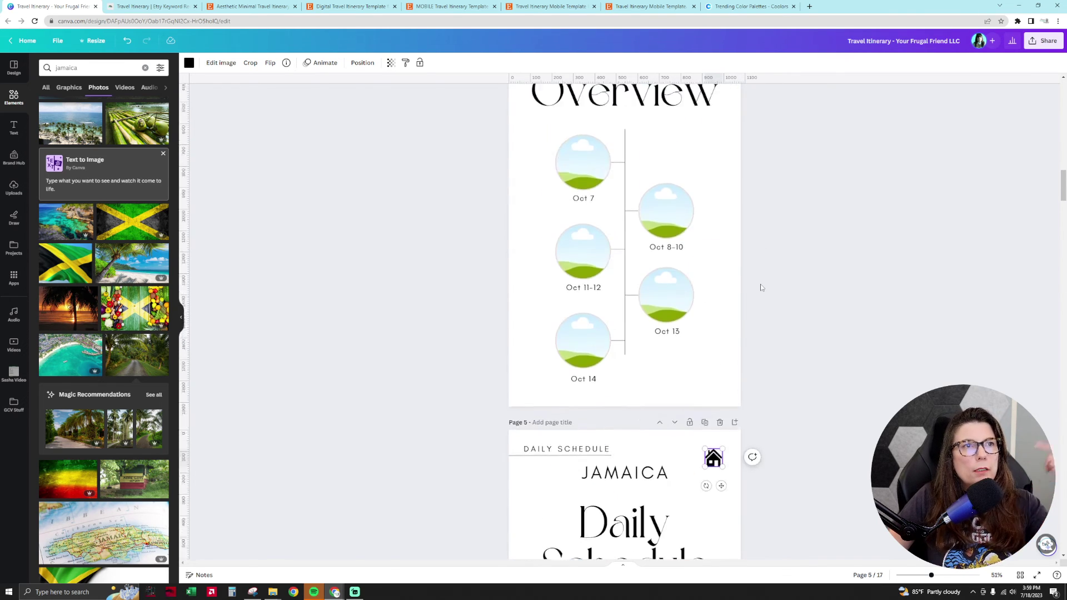
scroll(753, 164, "up", 8)
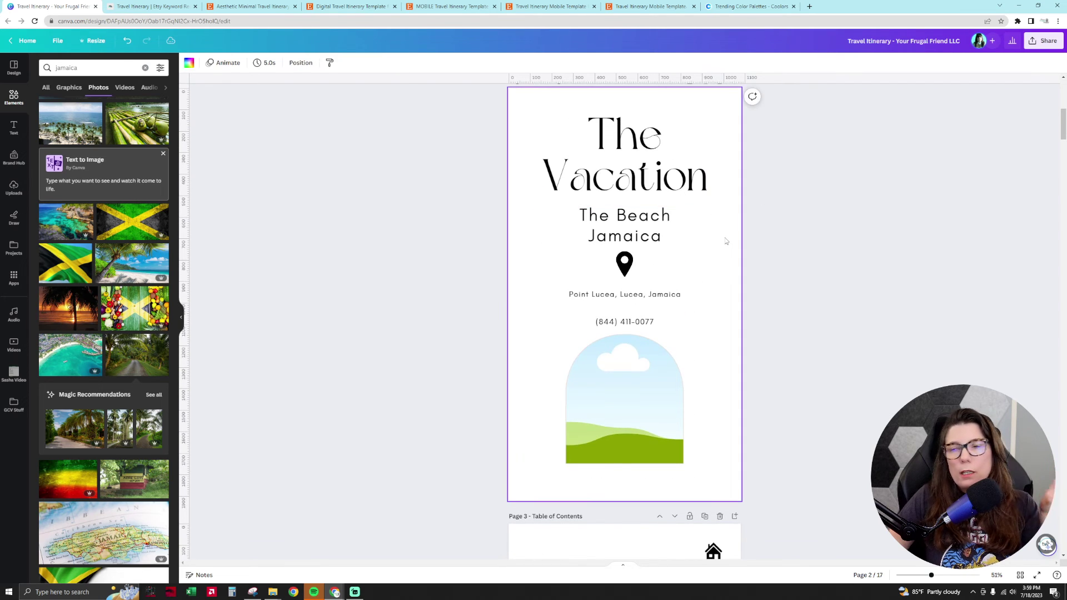
scroll(726, 238, "down", 12)
scroll(738, 321, "down", 20)
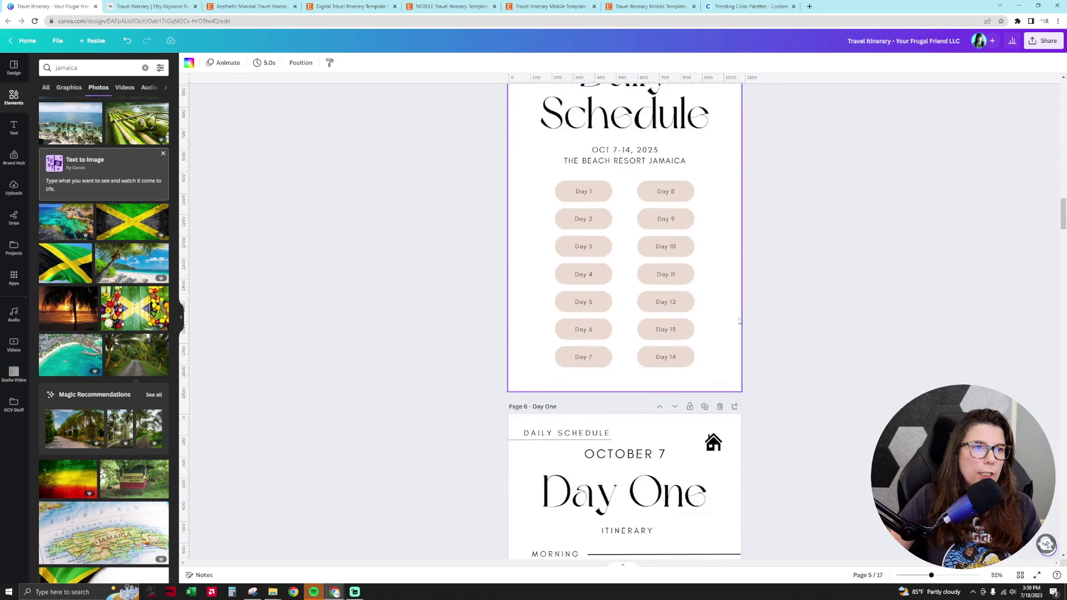
scroll(738, 321, "down", 20)
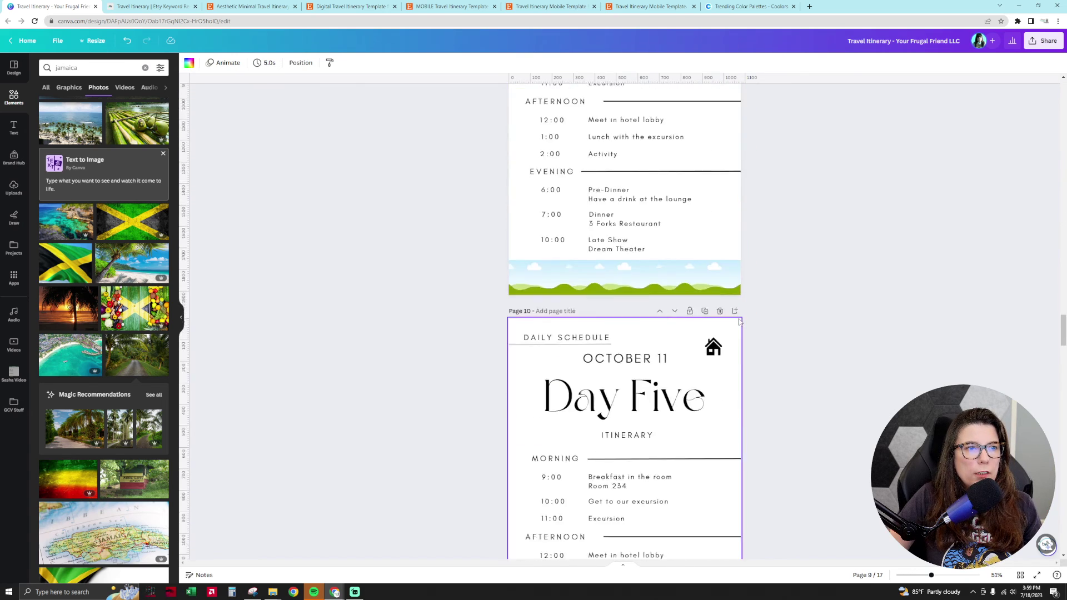
scroll(738, 321, "down", 18)
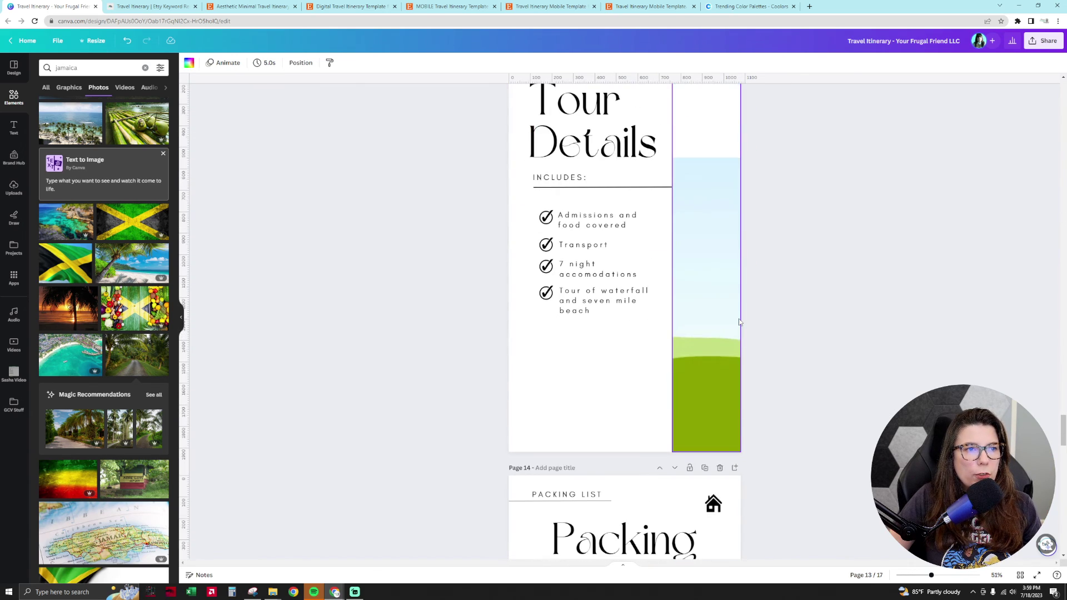
scroll(738, 321, "down", 15)
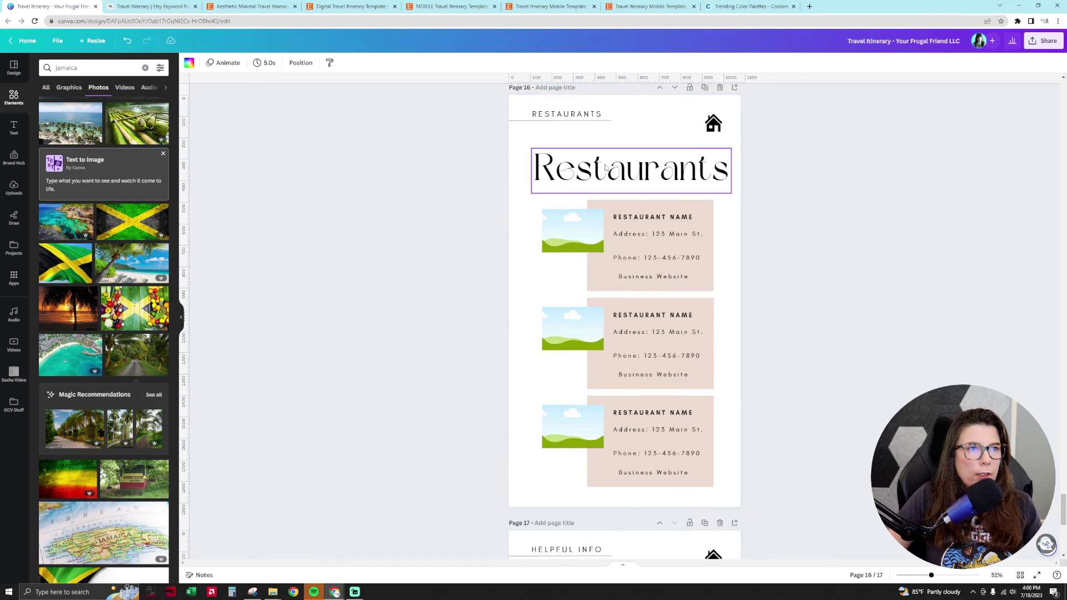
Examine the Attractions and Restaurants pages for headings, boxes and website lines that could carry links
left_click(614, 177)
scroll(753, 309, "down", 5)
scroll(753, 309, "up", 15)
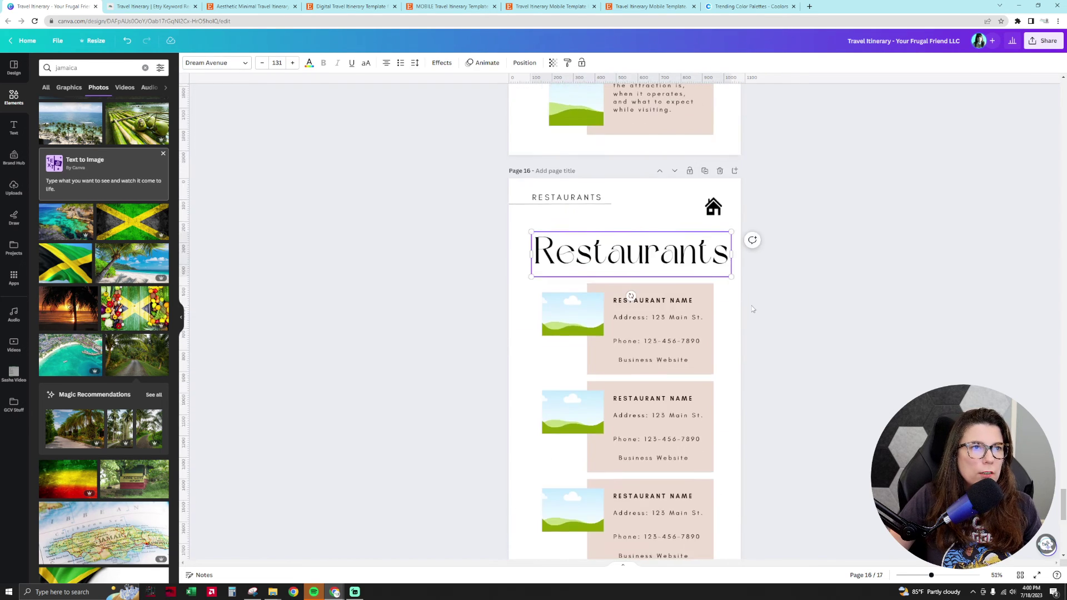
left_click(695, 245)
left_click(693, 350)
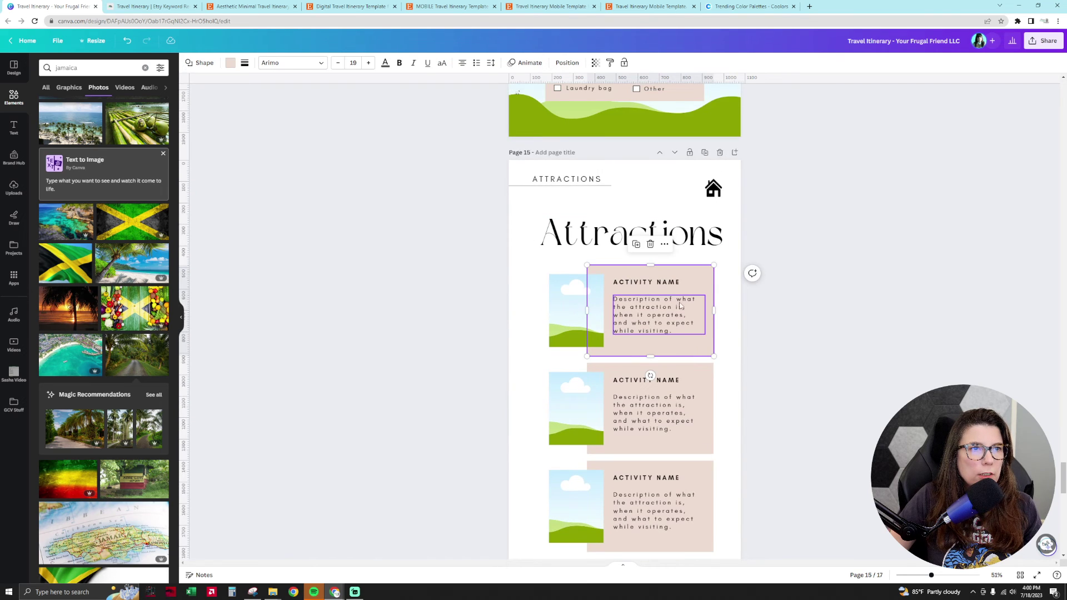
scroll(682, 306, "down", 5)
left_click(675, 528)
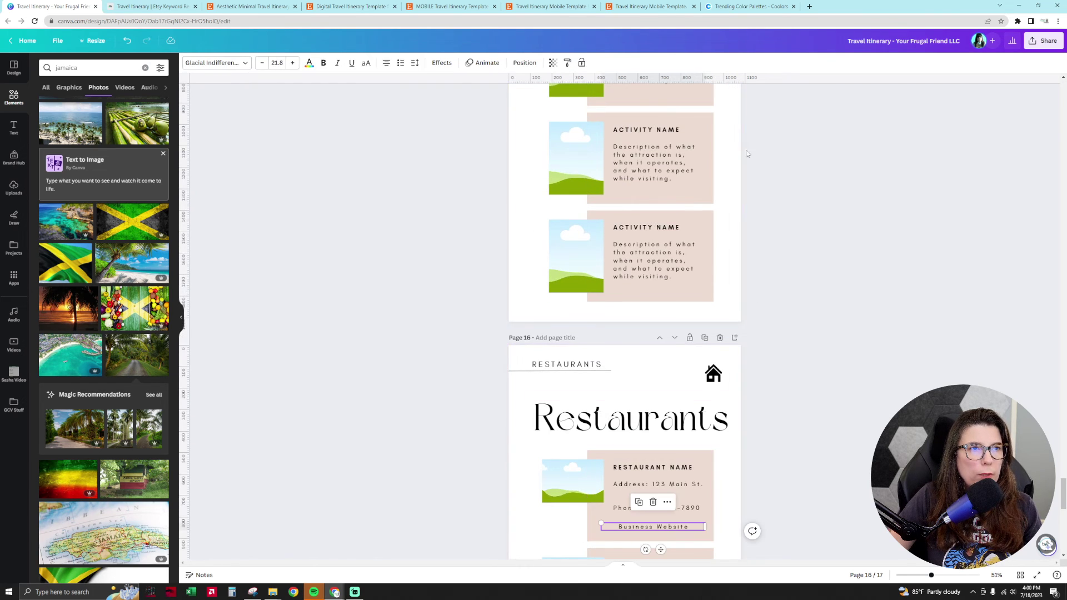
scroll(674, 150, "up", 1)
left_click(673, 143)
left_click(674, 233)
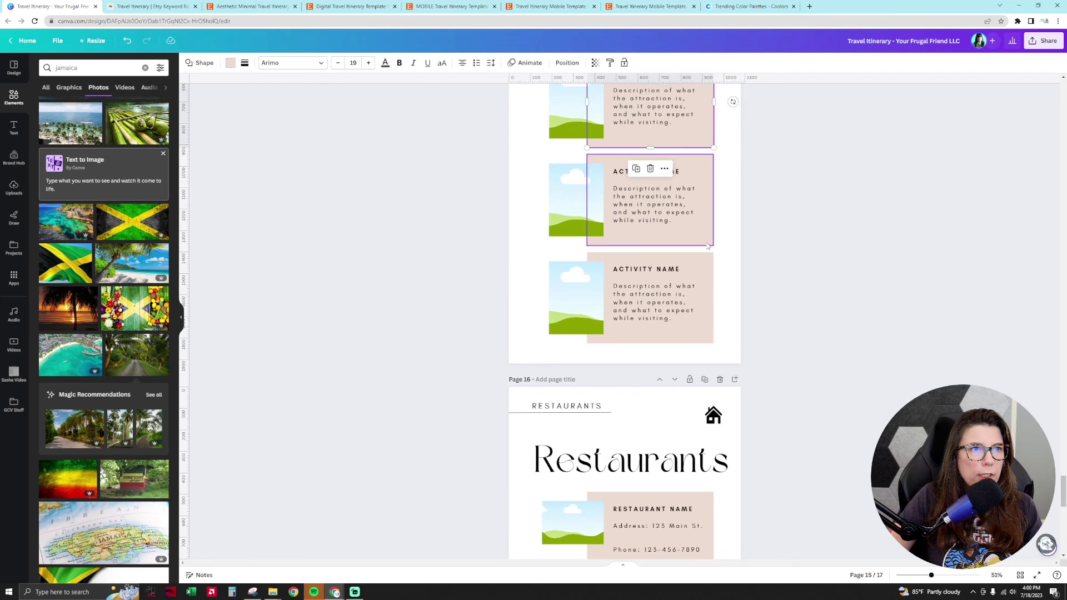
left_click(680, 347)
left_click(679, 340)
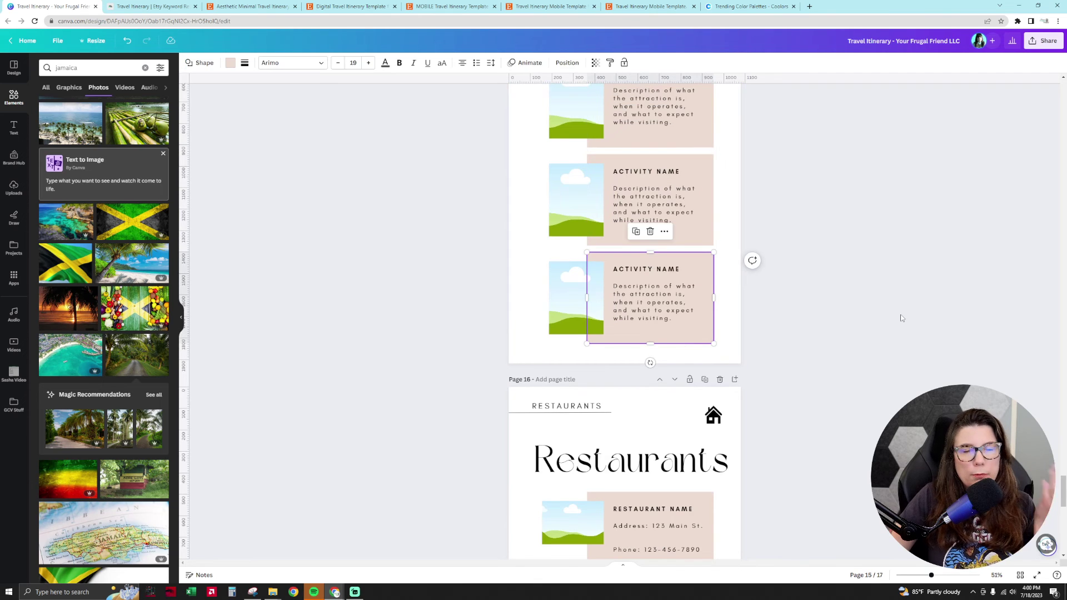
scroll(901, 318, "down", 5)
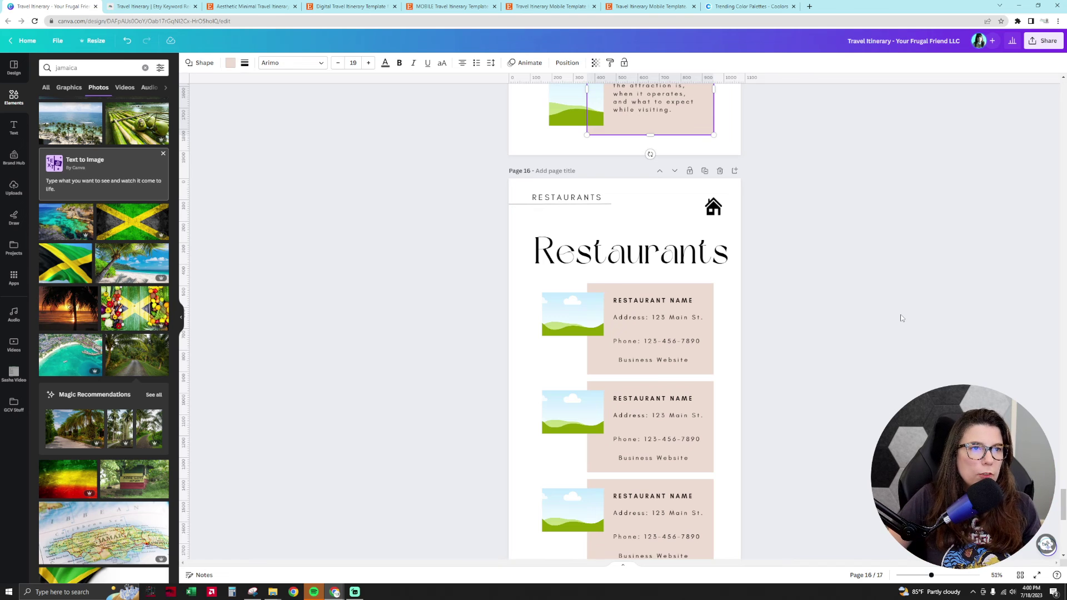
left_click(679, 360)
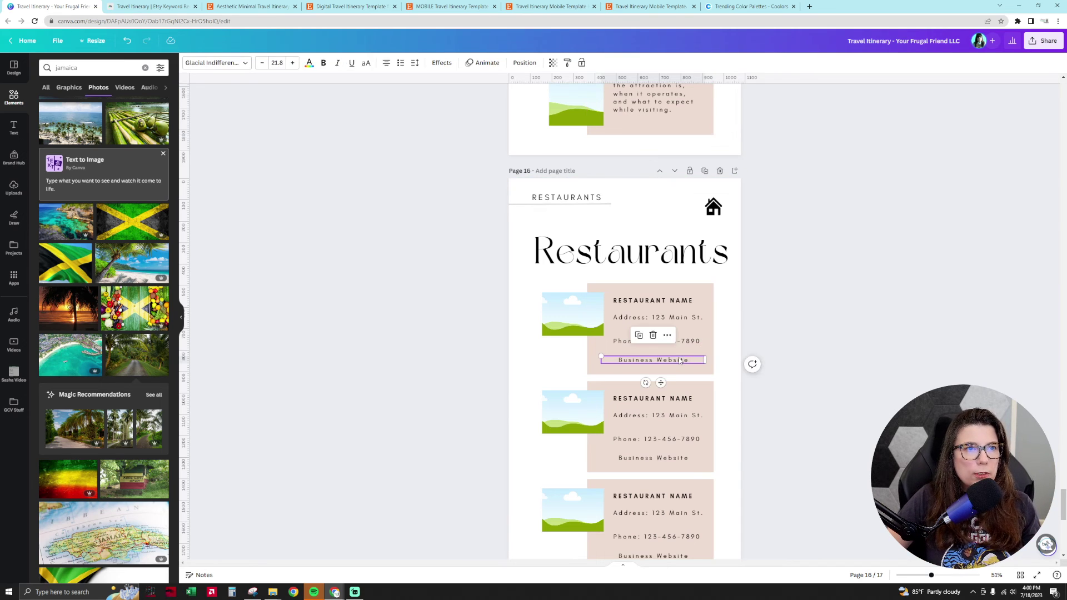
left_click(678, 360)
type("www.")
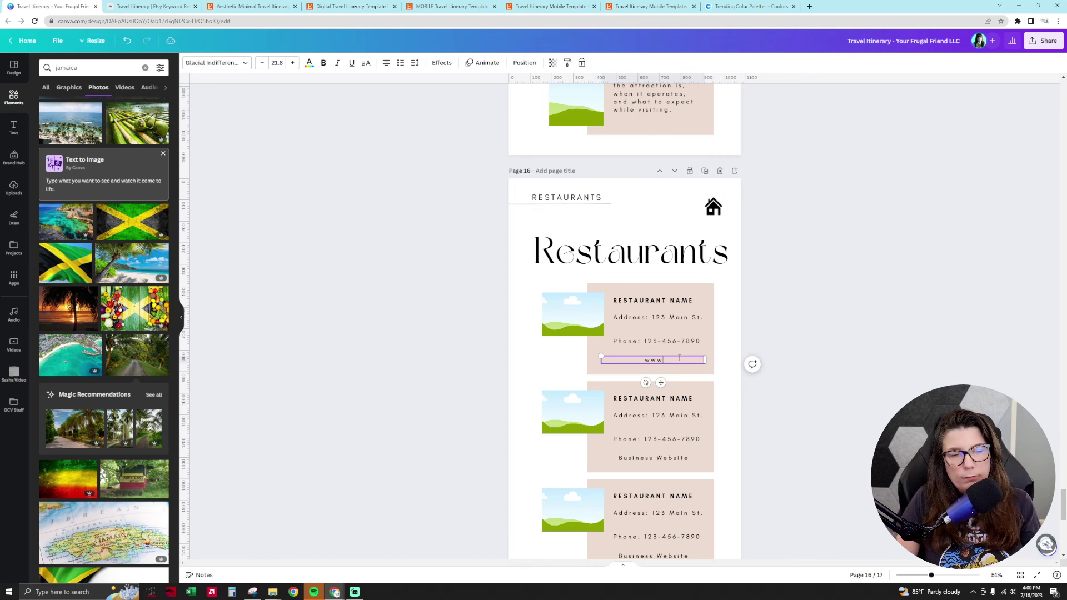
type("restau")
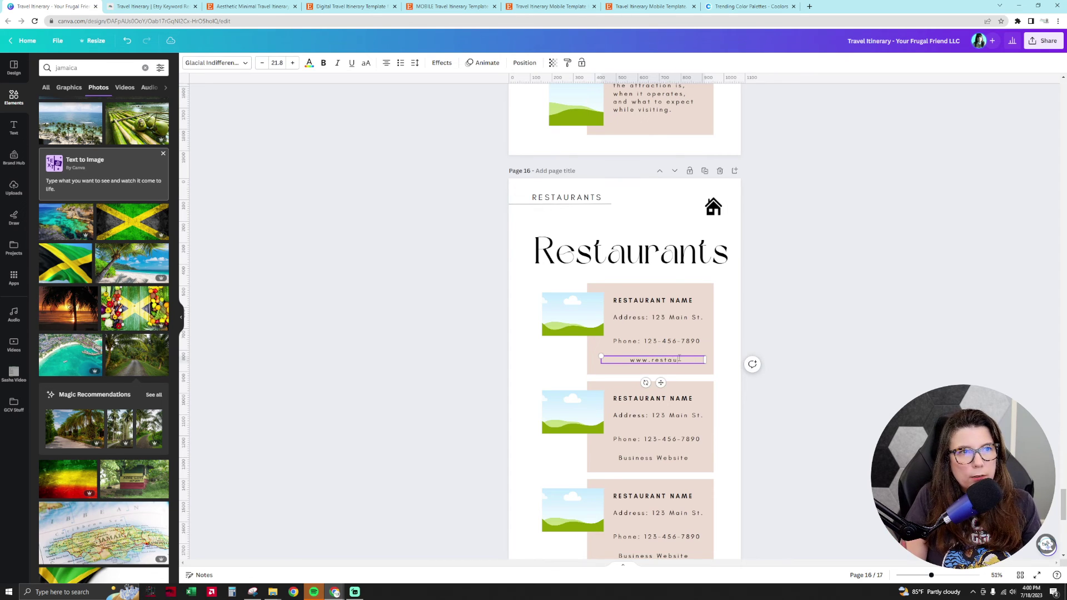
type("rant.com")
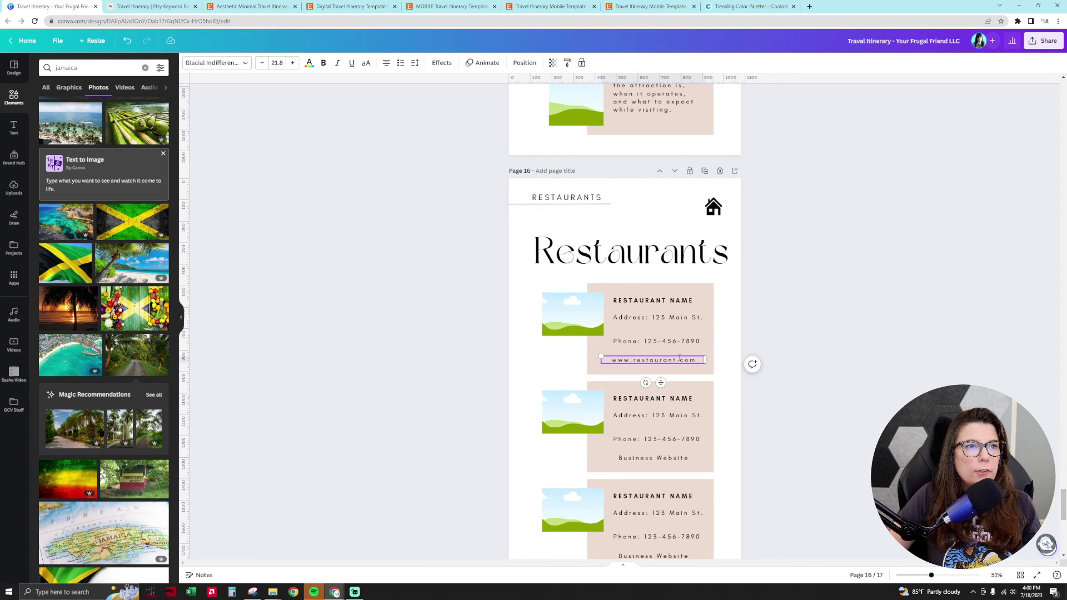
key("ctrl+shift+Left")
key("ctrl+shift+Left")
key("ctrl+shift+Left")
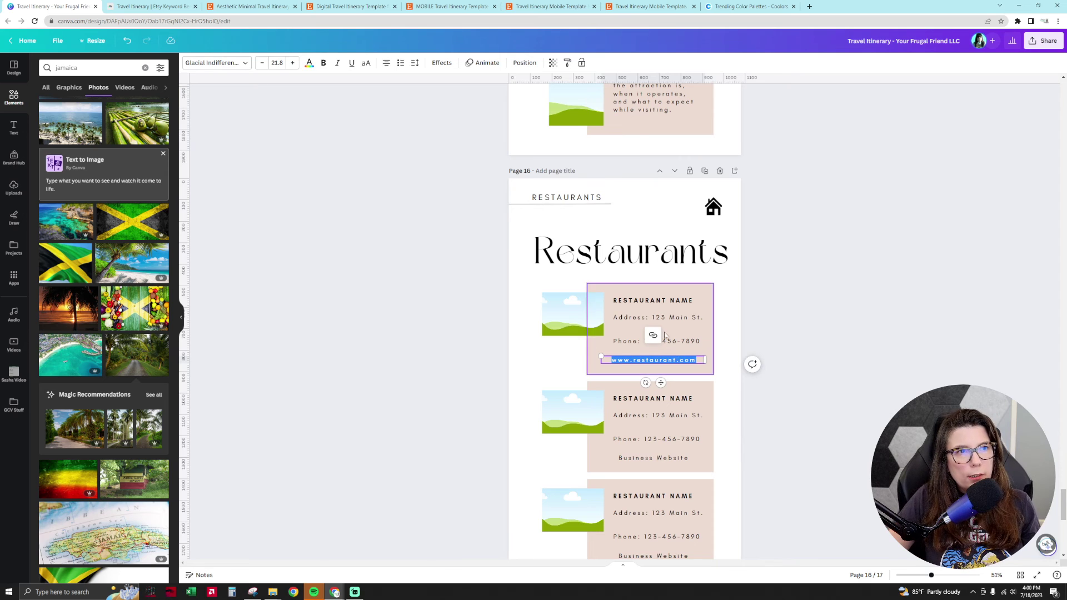
left_click(675, 341)
double_click(686, 361)
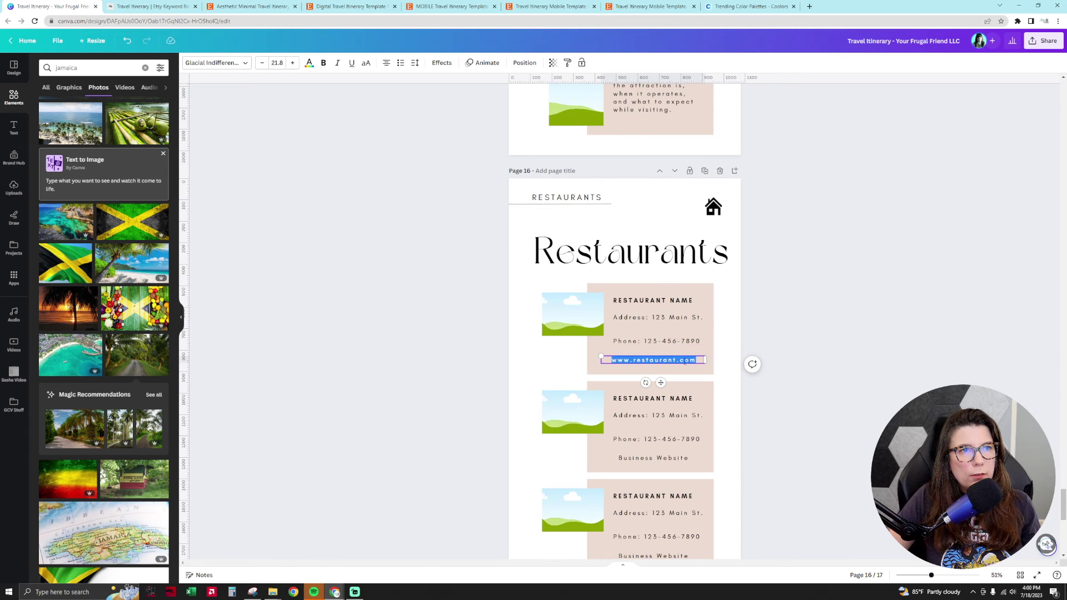
left_click(653, 335)
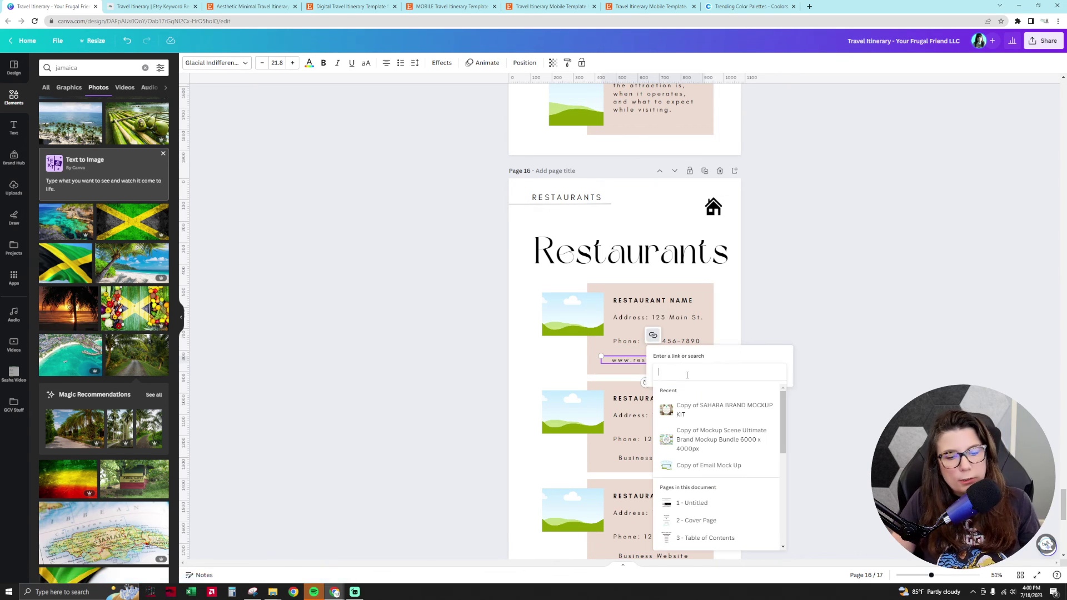
type("www.resta")
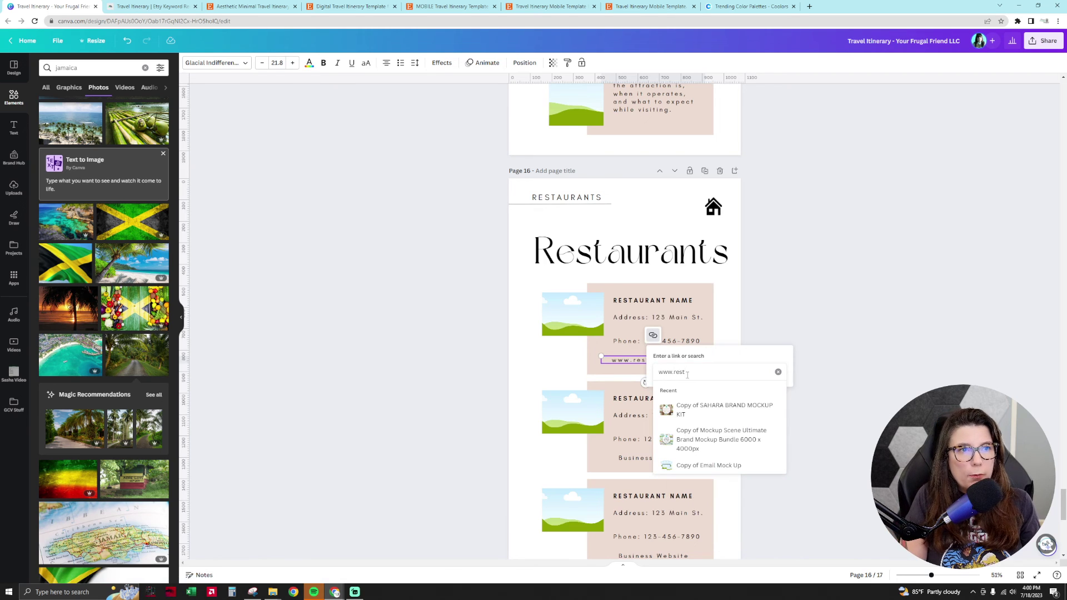
key("BackSpace")
key("BackSpace")
key("BackSpace")
key("BackSpace")
key("BackSpace")
key("BackSpace")
key("BackSpace")
key("BackSpace")
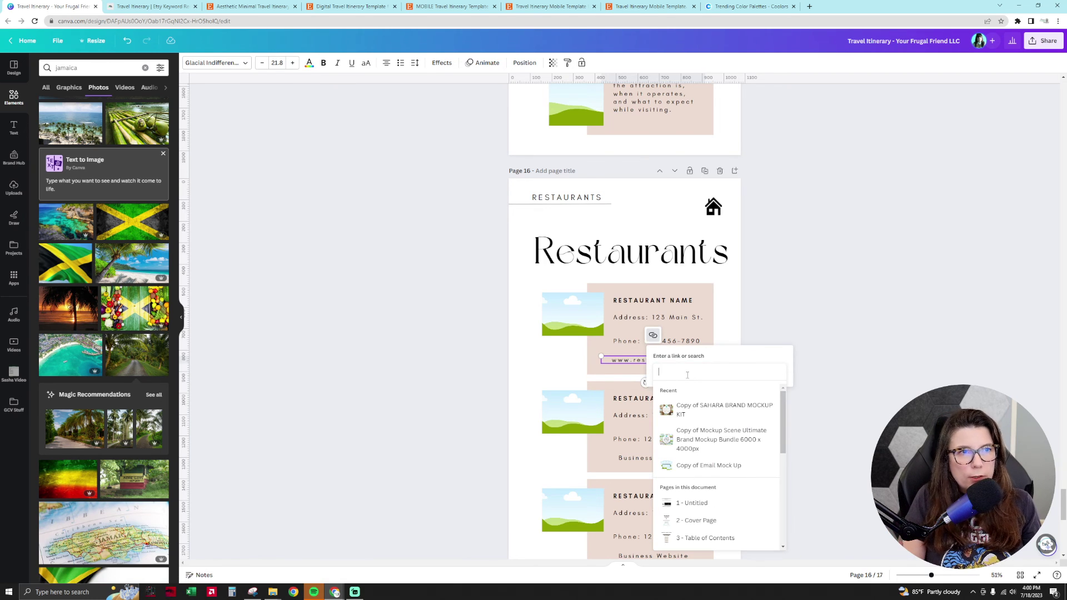
type("www.res")
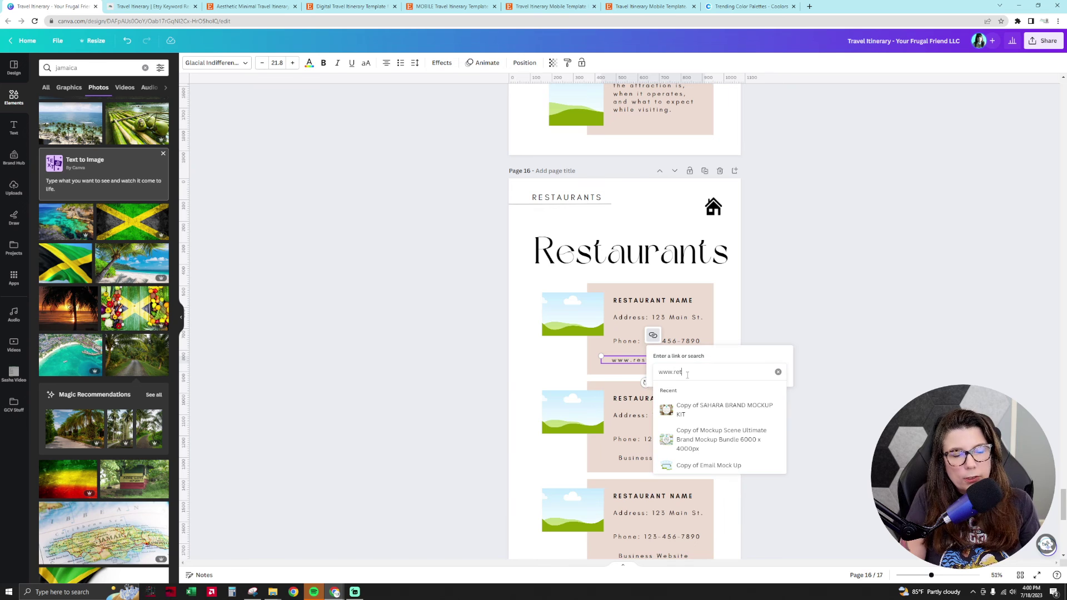
type("tau")
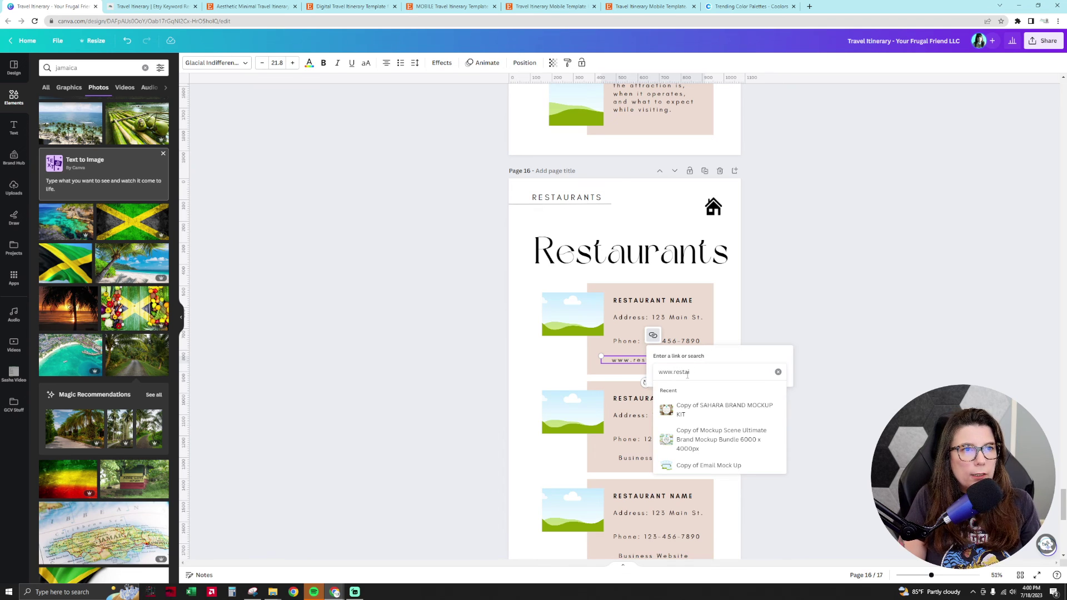
type("rant.com")
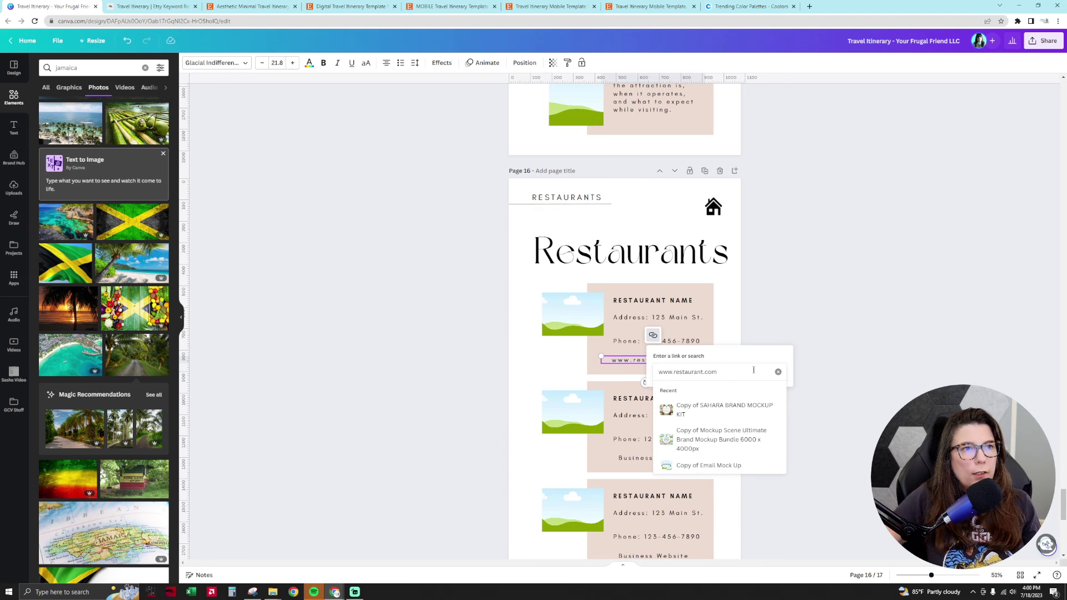
key("Return")
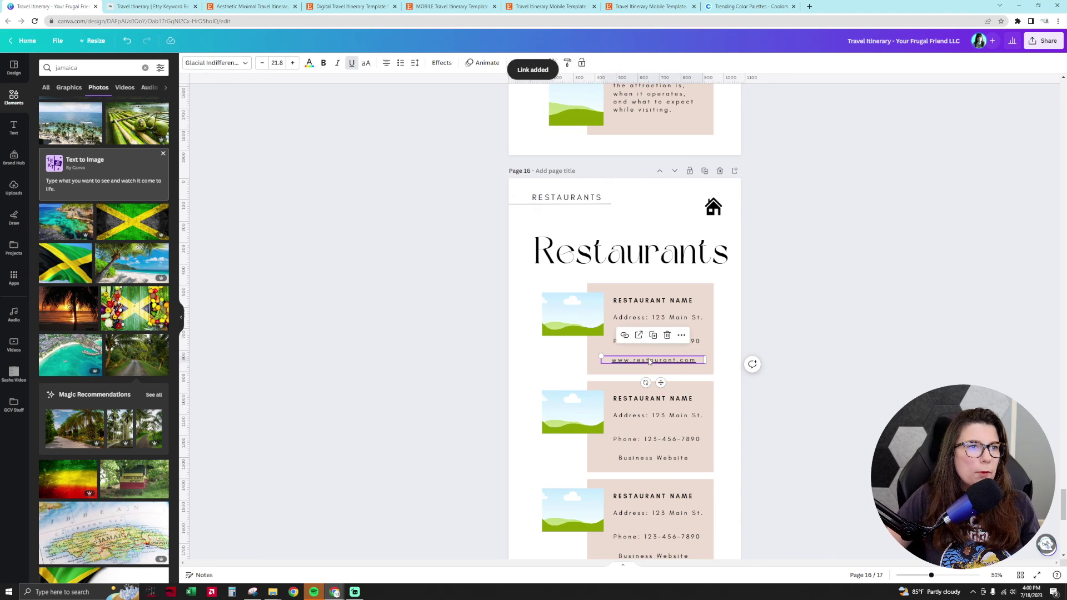
Test the first restaurant's website link by opening its target page, and return to the itinerary design
left_click(639, 335)
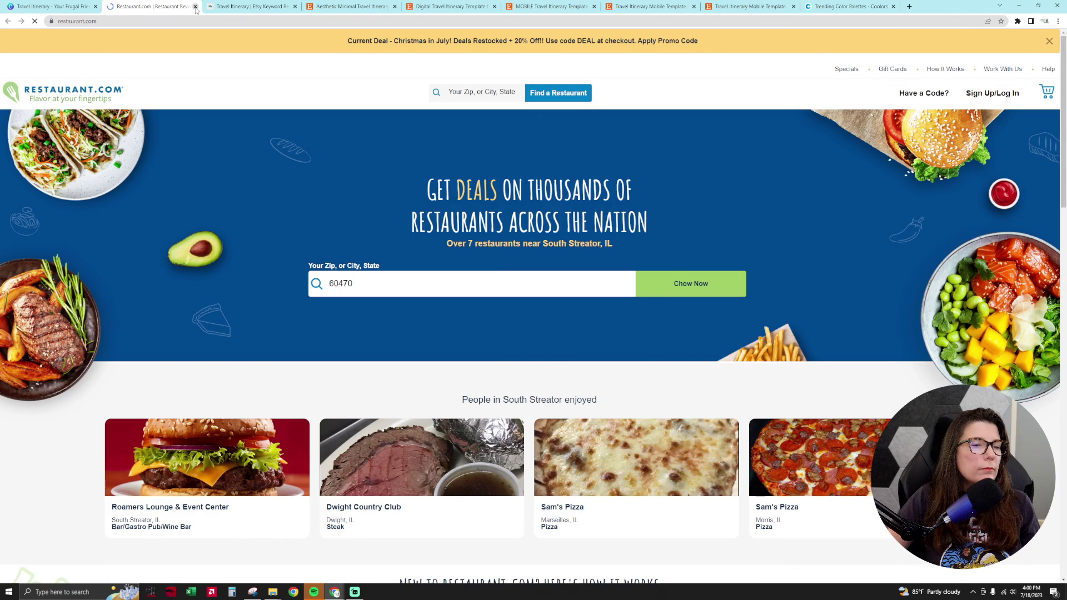
left_click(195, 6)
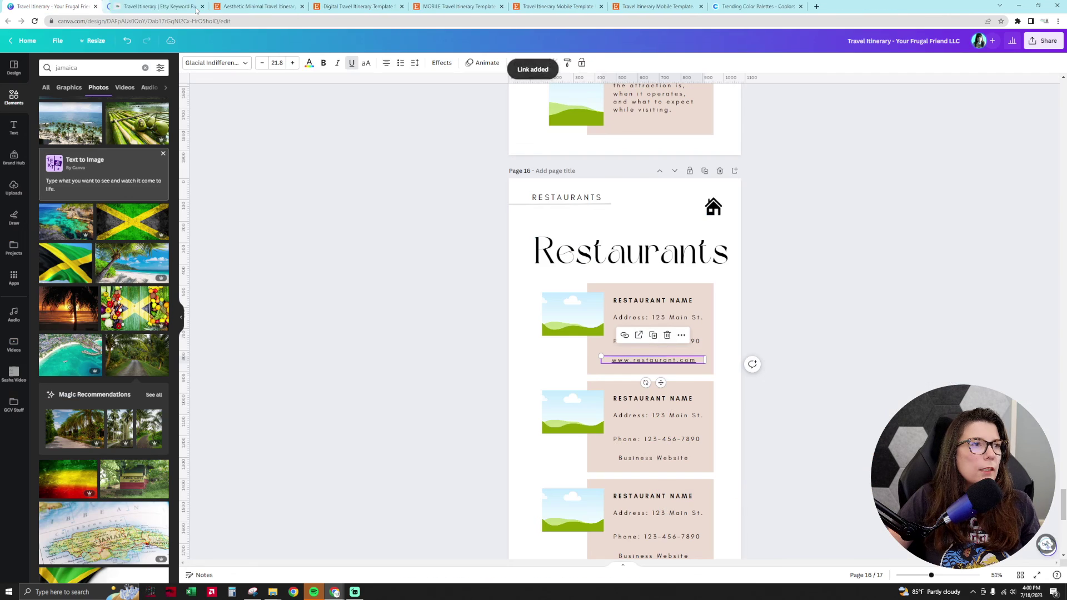
left_click(806, 348)
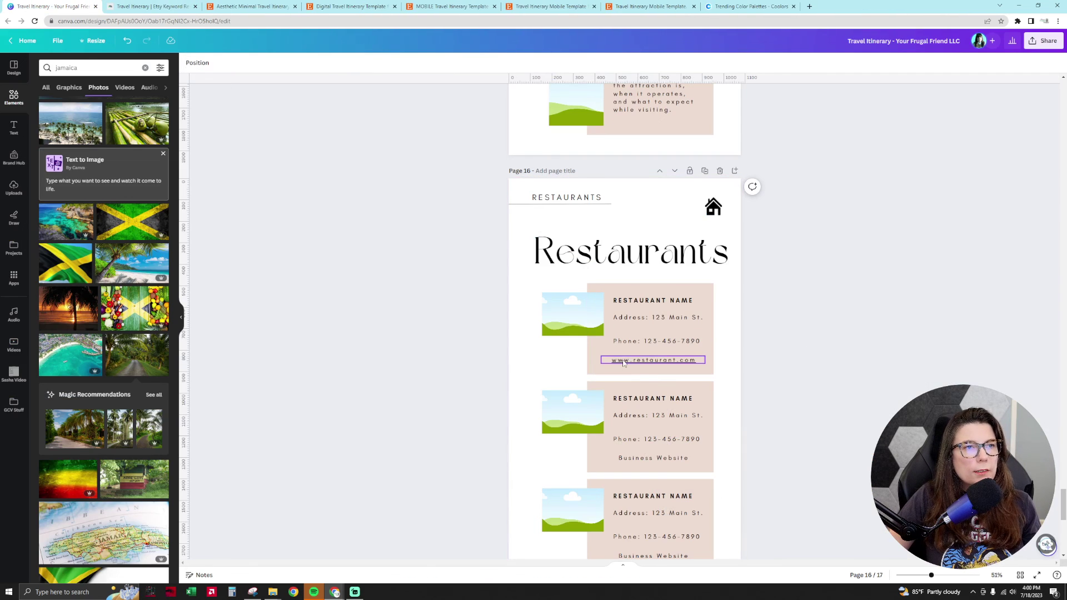
left_click(655, 303)
left_click(665, 360)
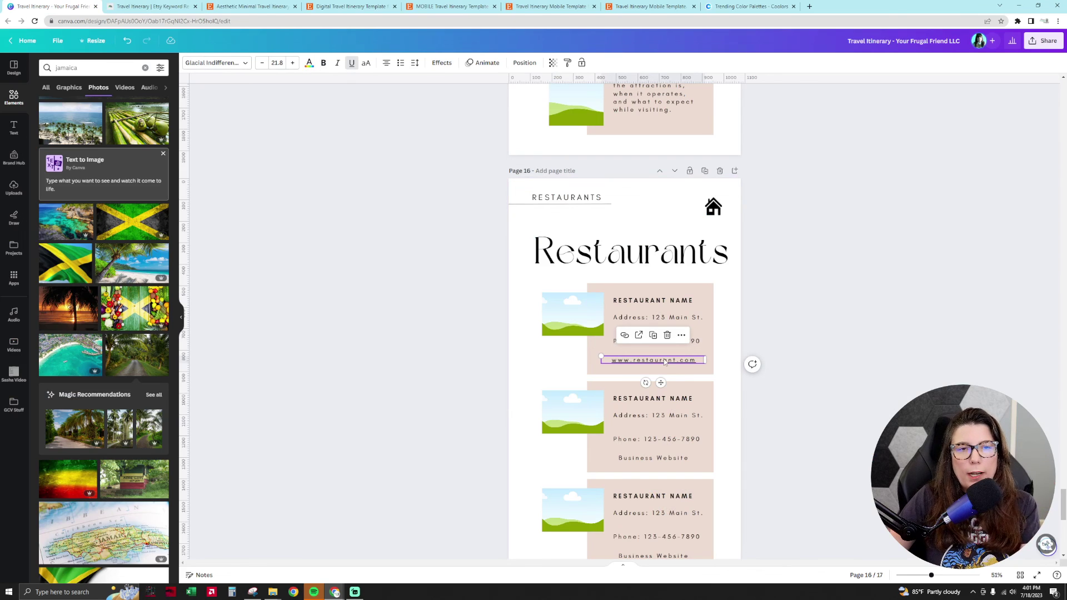
left_click(868, 352)
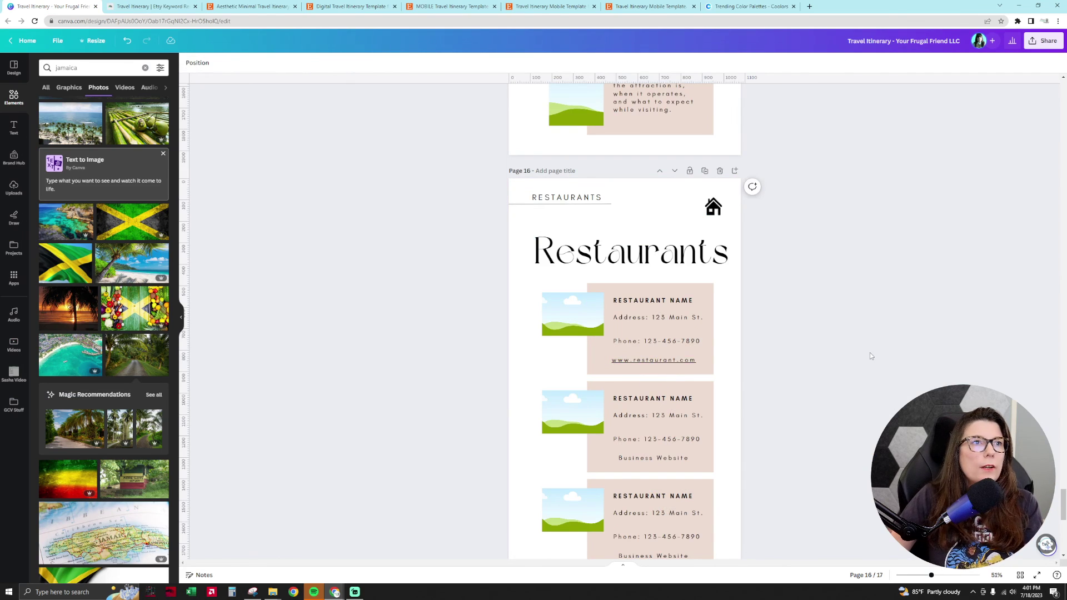
Undo the link and the text edits on the first restaurant's website line, back to "Business Website"
scroll(869, 353, "down", 5)
scroll(870, 355, "up", 4)
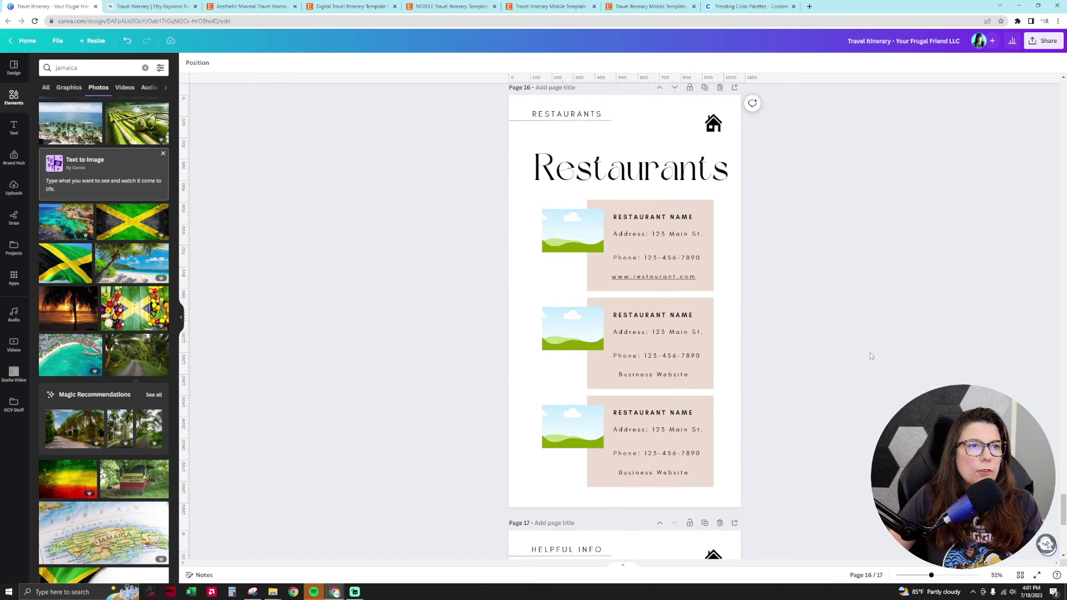
scroll(870, 355, "down", 7)
scroll(870, 355, "up", 5)
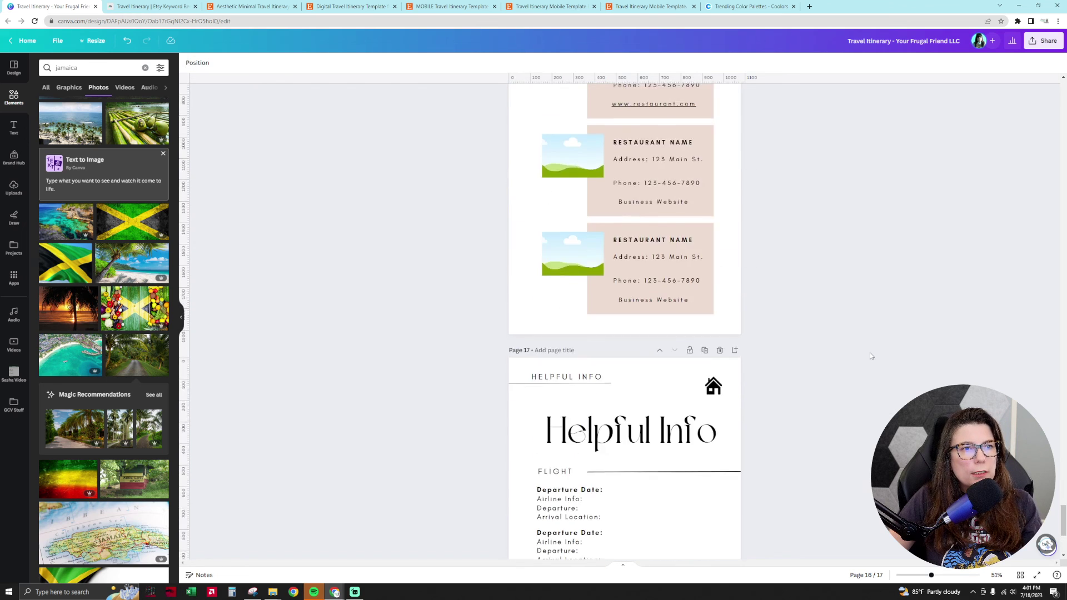
key("ctrl+z")
key("ctrl+z")
key("ctrl+z")
key("ctrl+z")
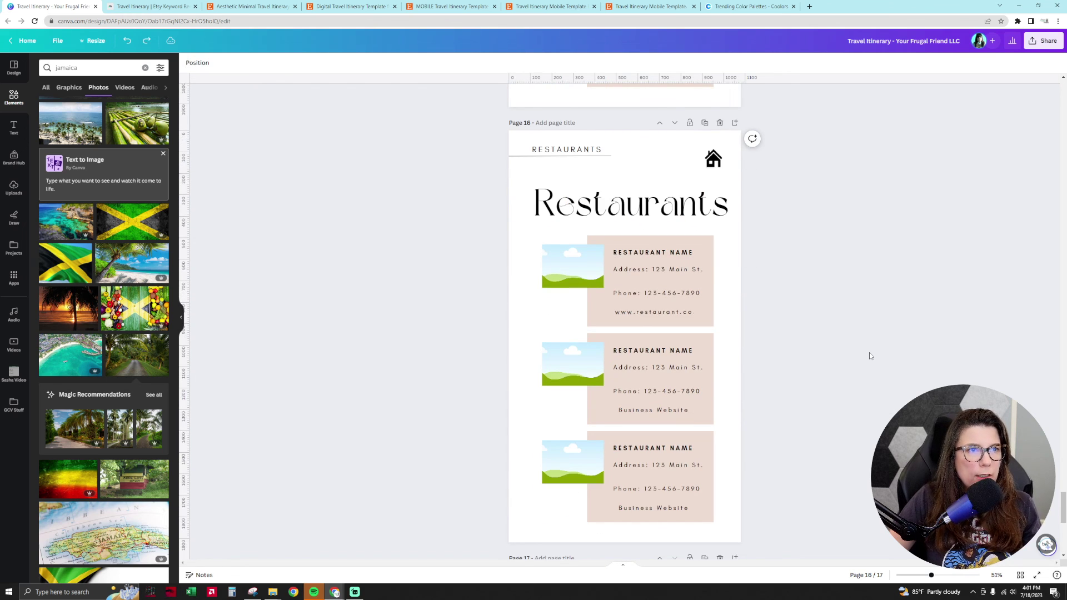
key("ctrl+z")
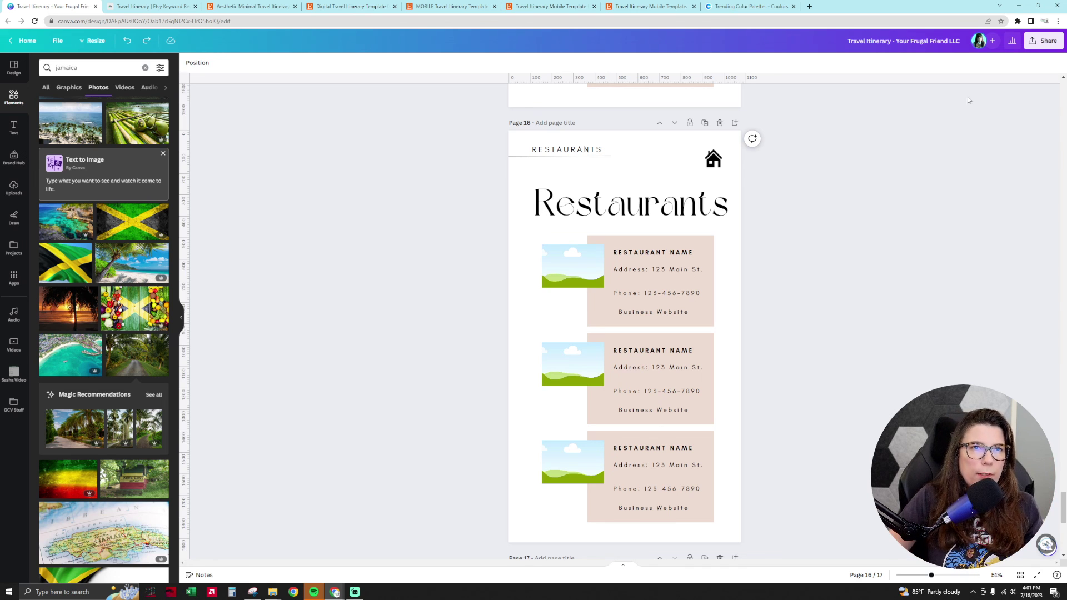
Download all pages of the itinerary as PDF Print with the RGB color profile
left_click(1043, 40)
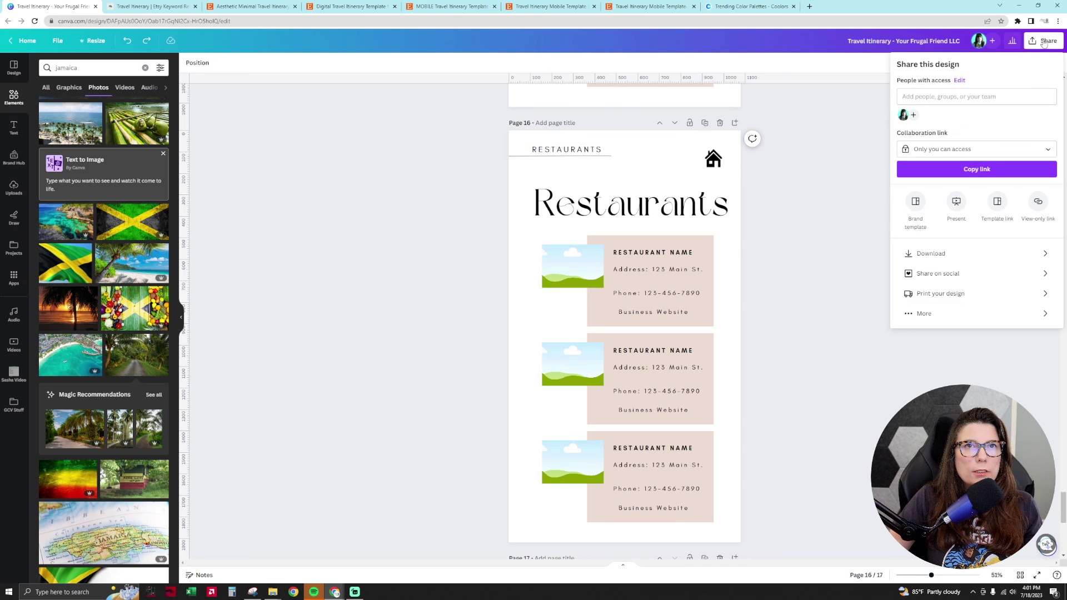
left_click(954, 258)
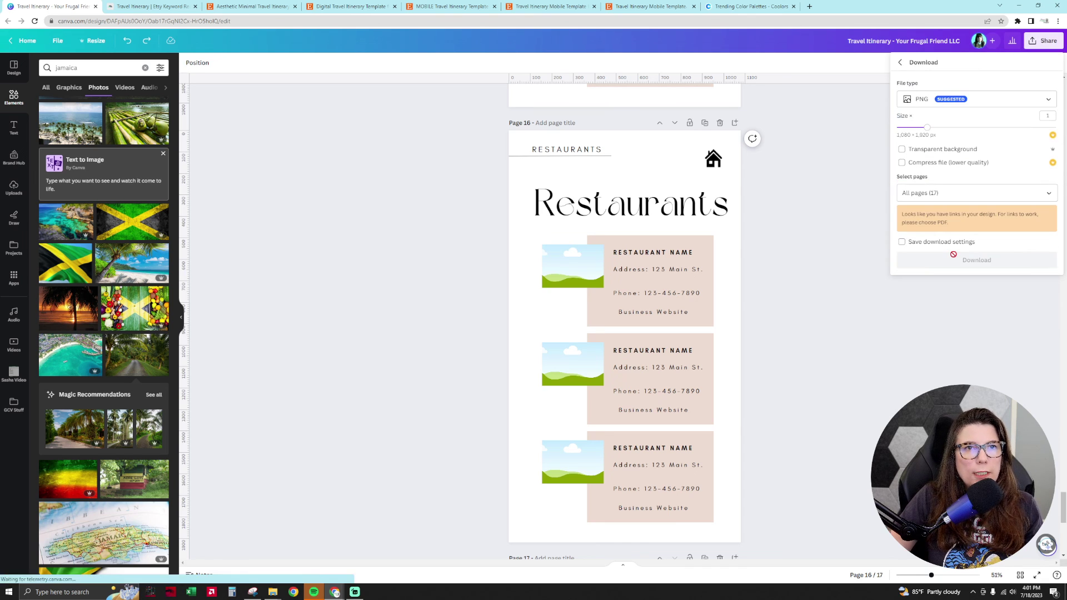
left_click(992, 102)
left_click(969, 203)
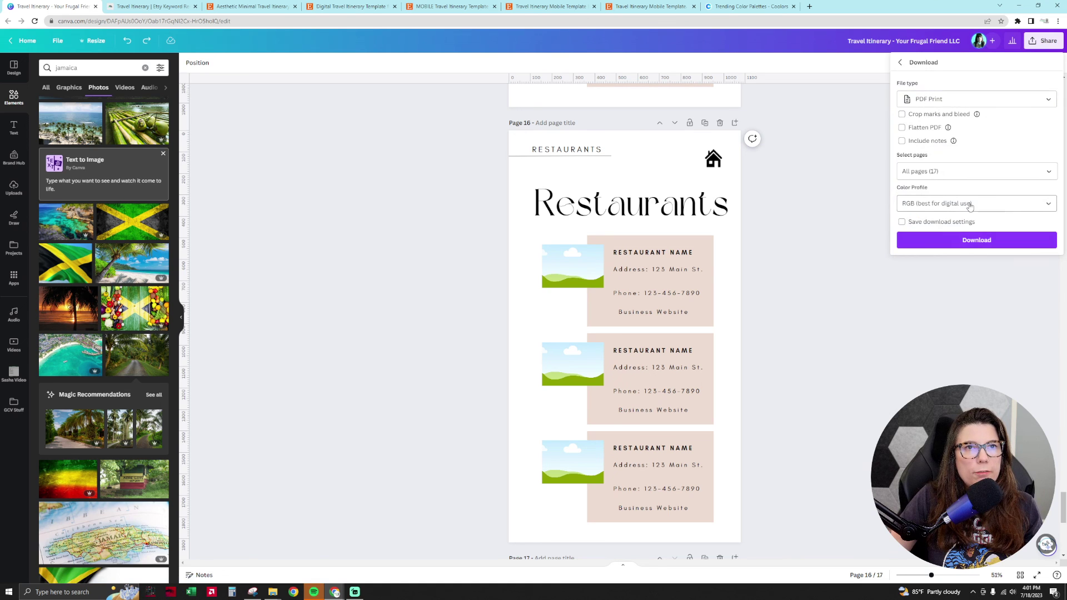
left_click(959, 243)
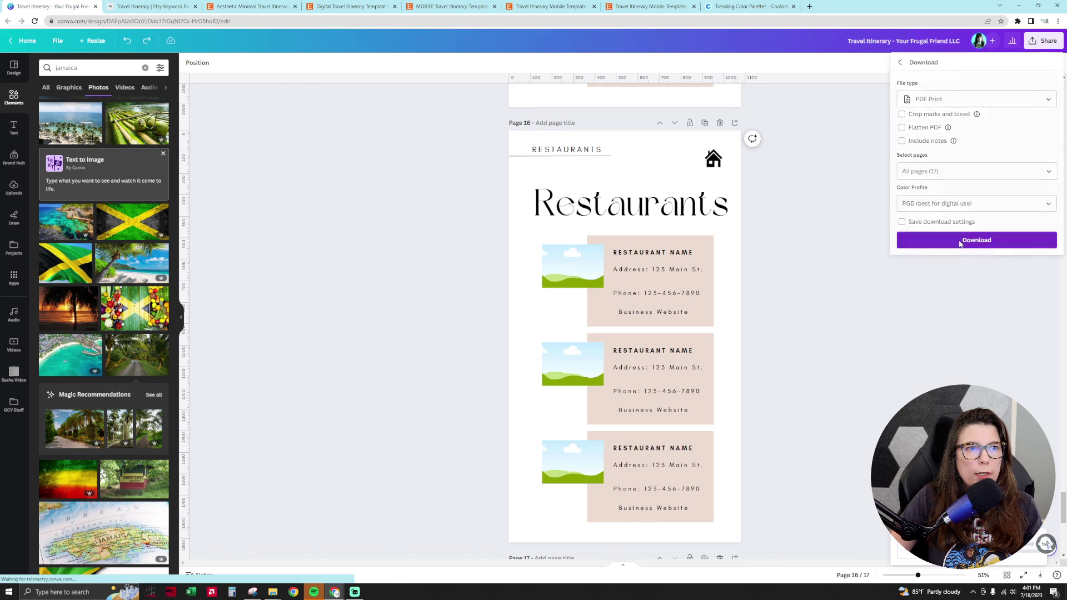